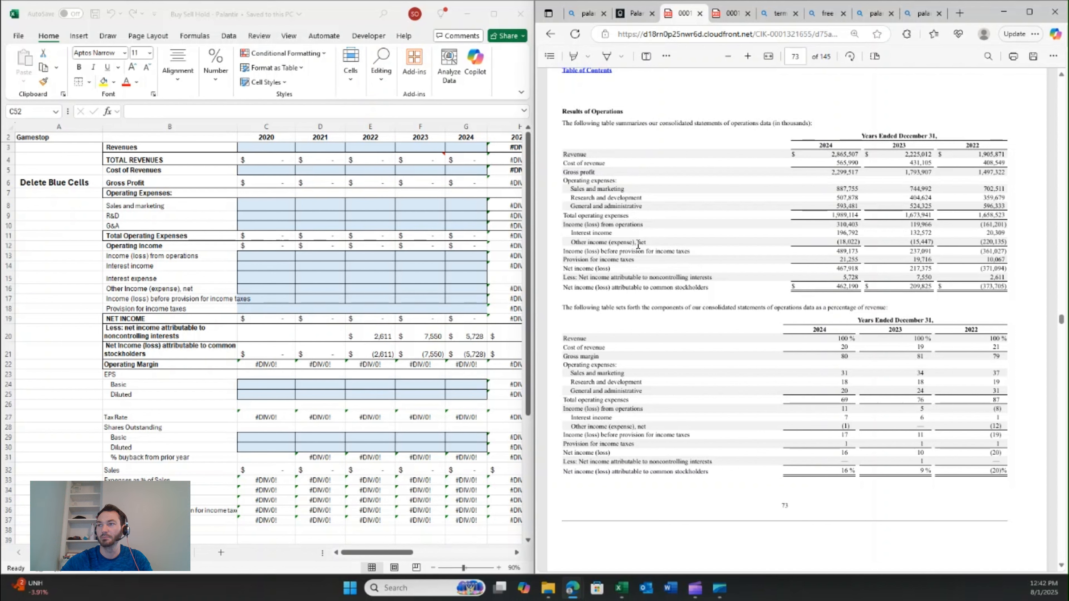
Maximize the Excel window holding the Palantir Buy Sell Hold workbook
click(149, 259)
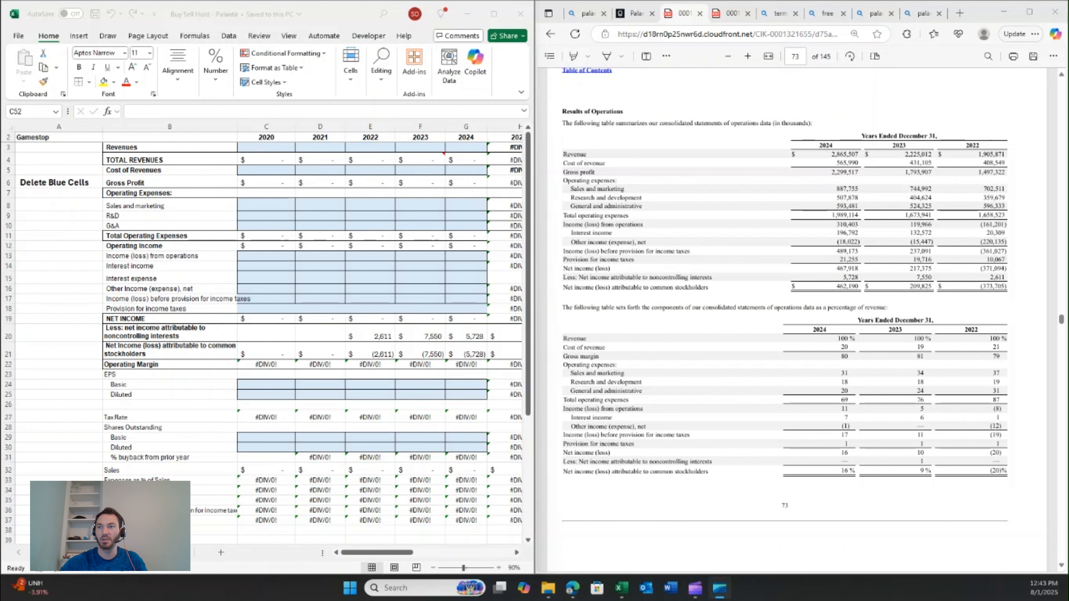
click(286, 258)
click(493, 14)
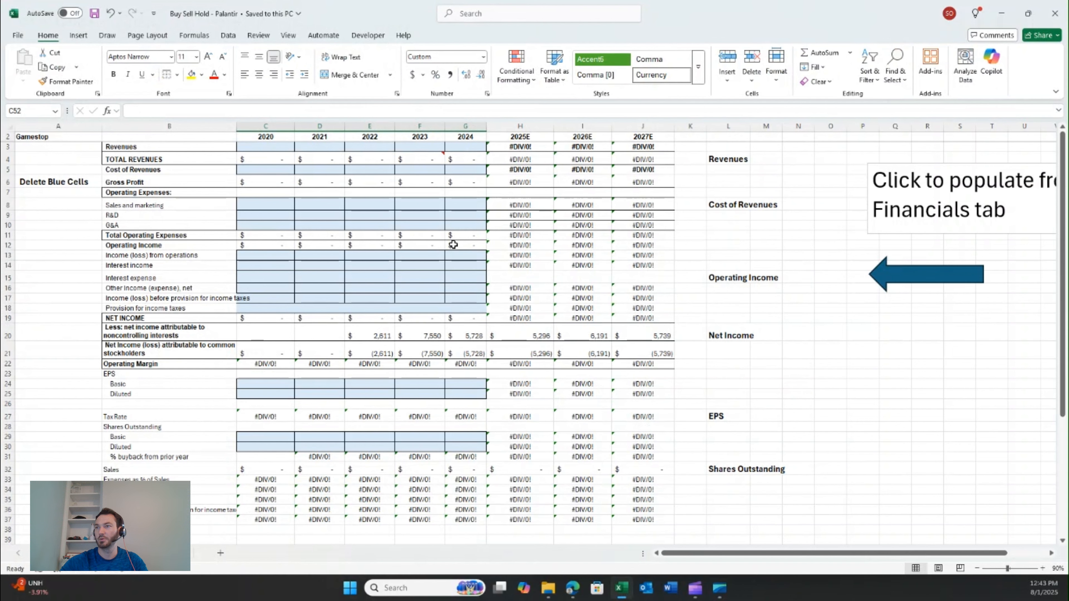
Populate the 2020–2024 revenues, cost of revenues and operating expense figures using the Revenues, Cost of Revenues and Operating Income labels
scroll(454, 245, up, 1)
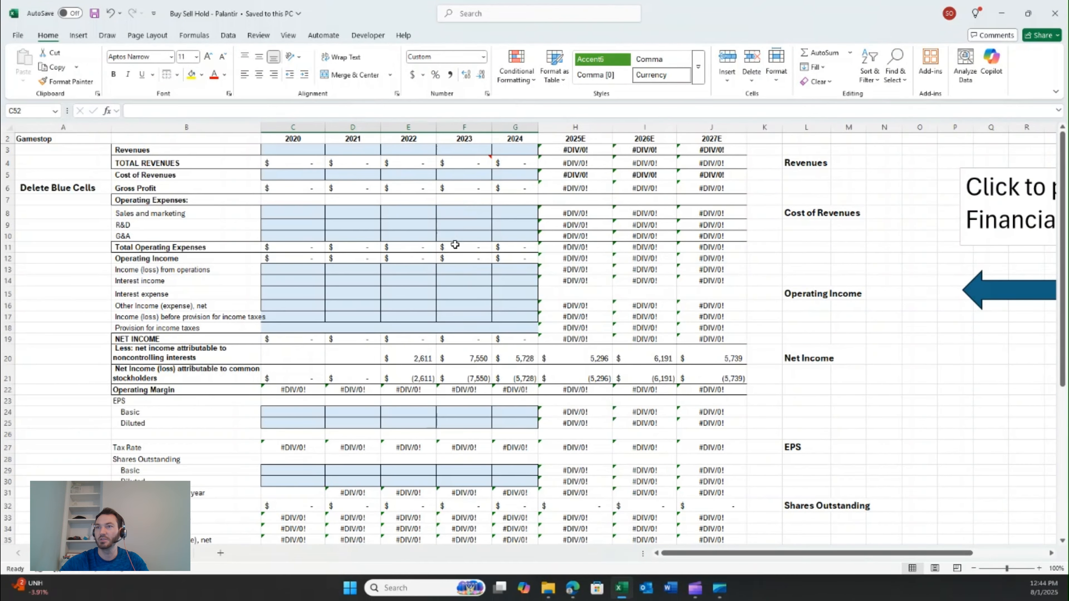
scroll(458, 244, right, 1)
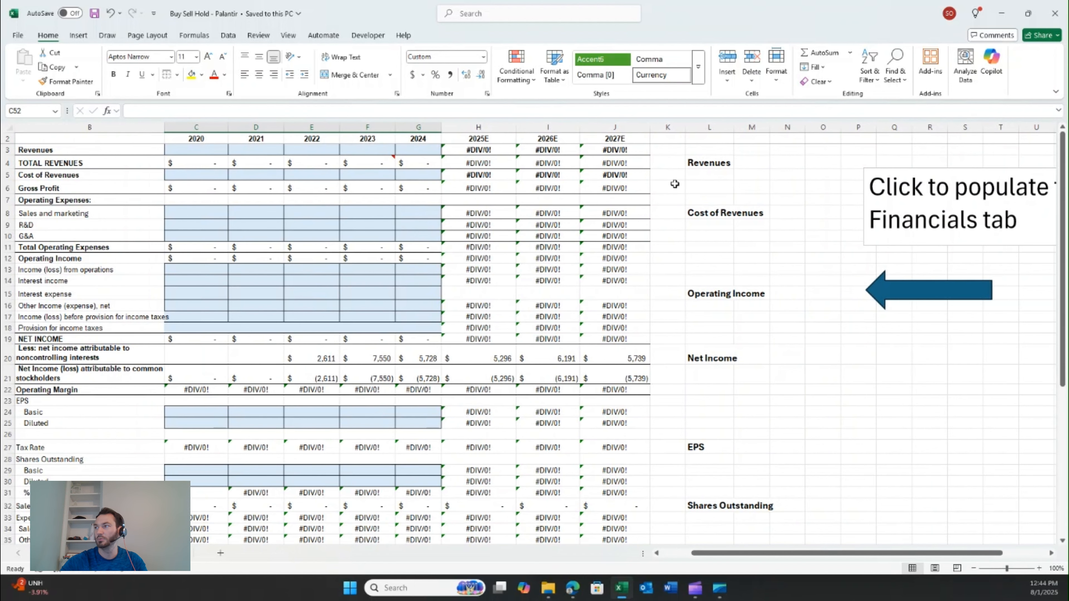
click(689, 168)
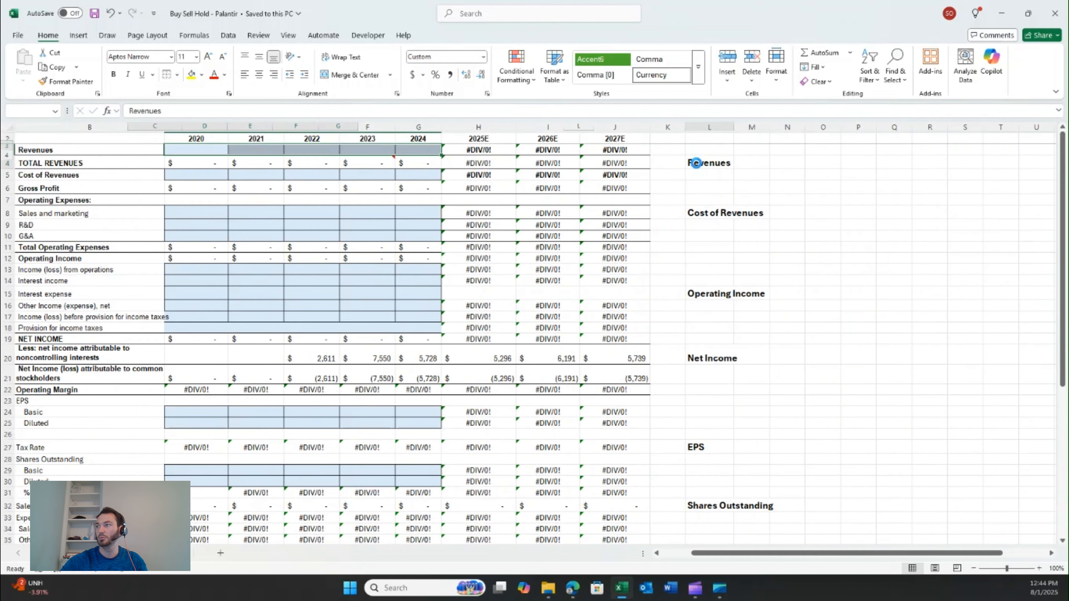
click(708, 214)
click(709, 293)
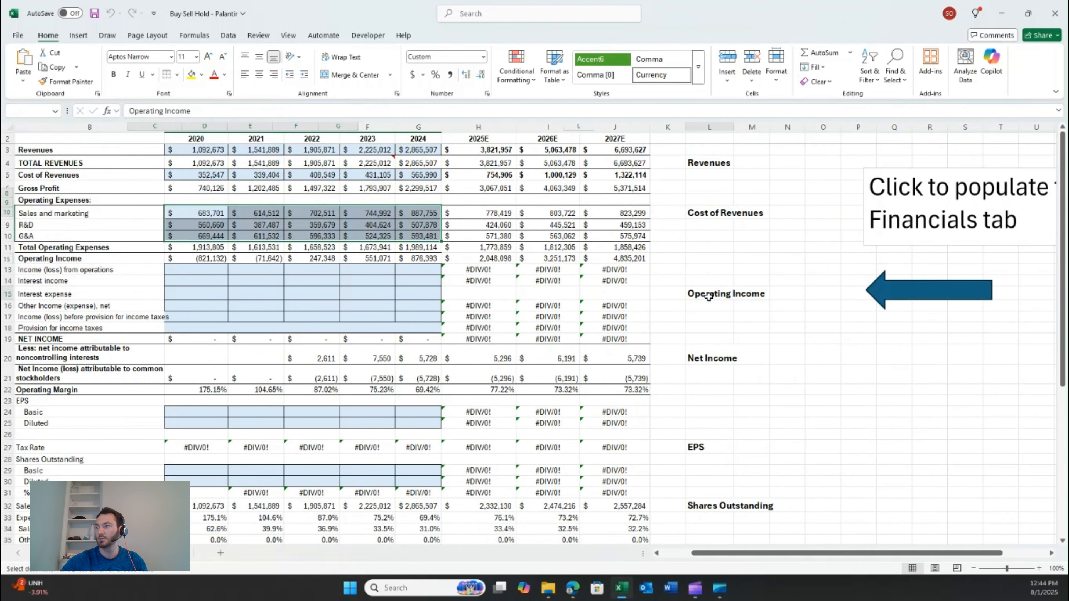
Populate the 2020–2024 net income, EPS and shares outstanding figures using the Net Income, EPS and Shares Outstanding labels
click(707, 368)
click(710, 359)
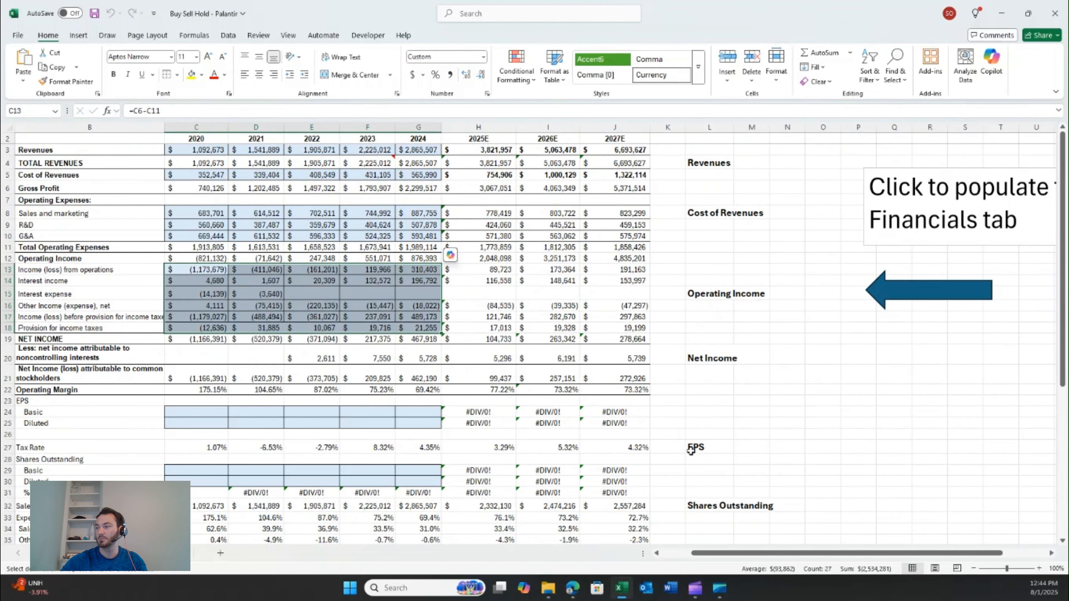
click(694, 448)
click(707, 505)
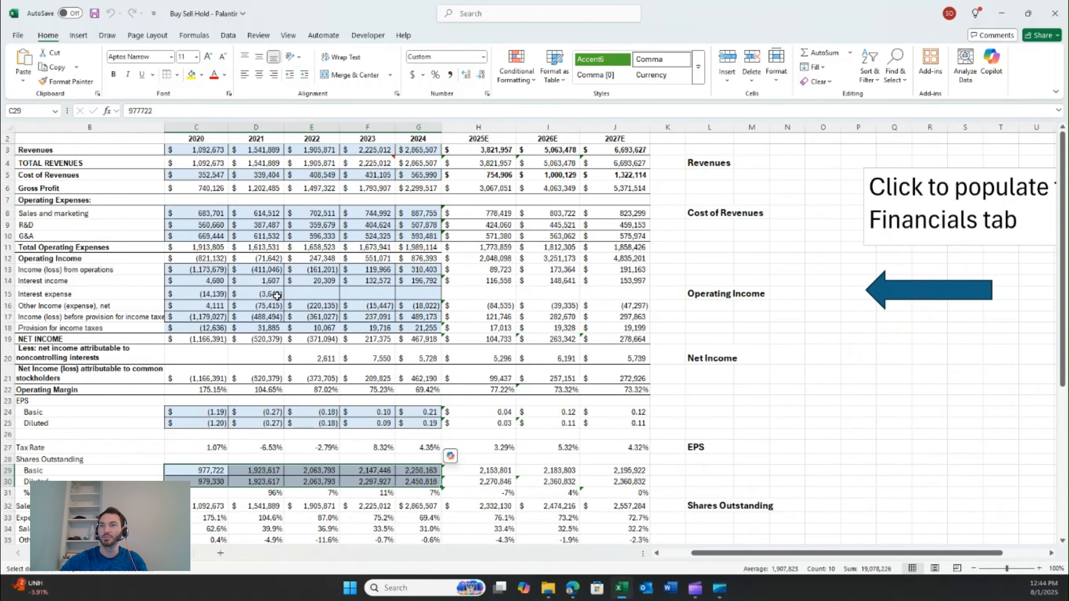
Review the revenues for each year from 2020 to 2024
click(144, 168)
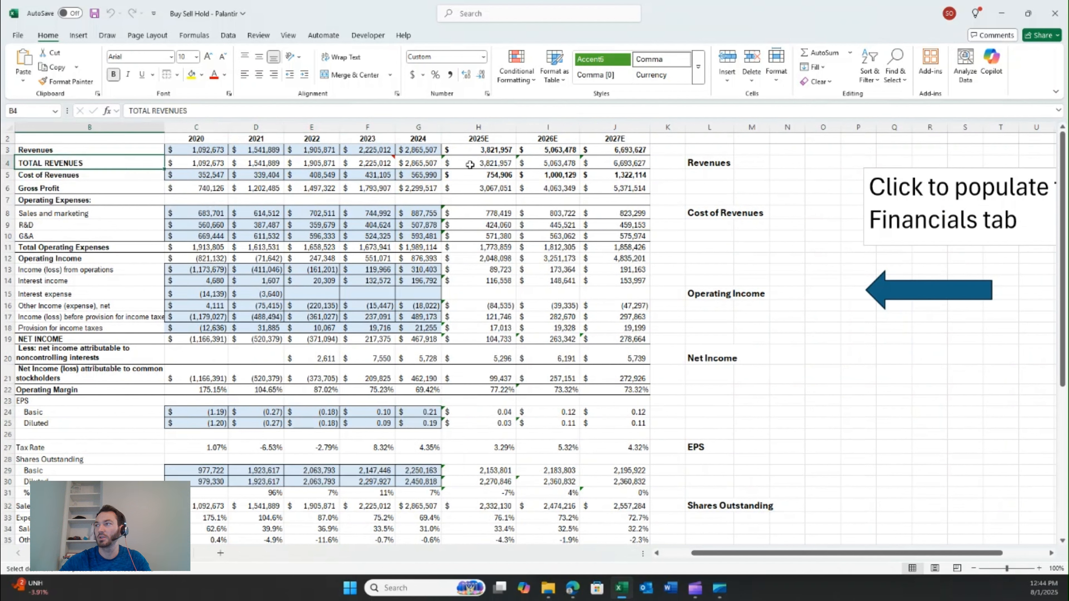
click(667, 150)
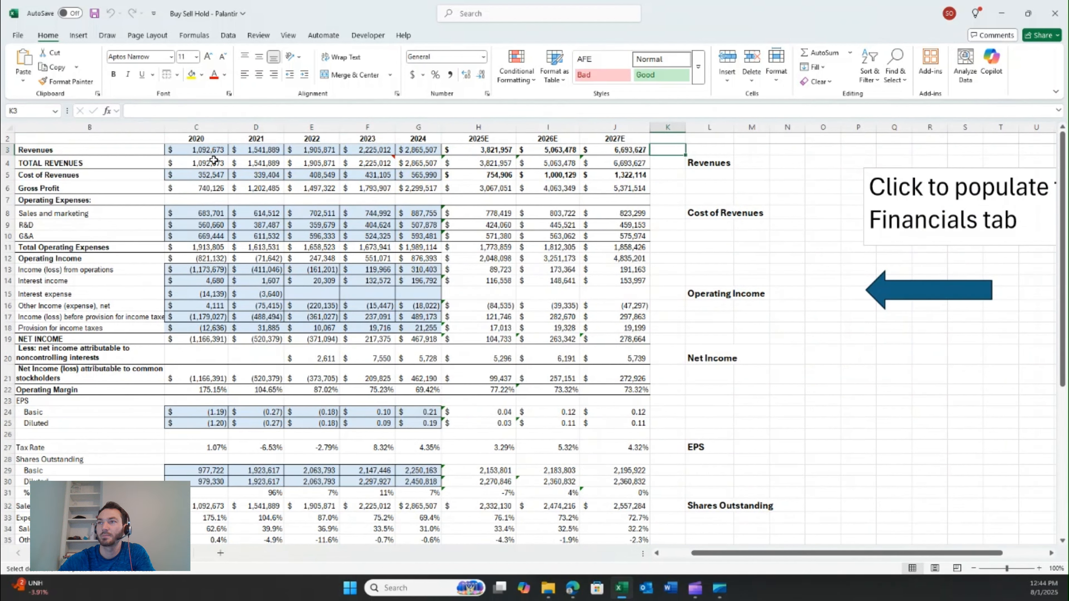
click(192, 151)
key(Right)
key(Right)
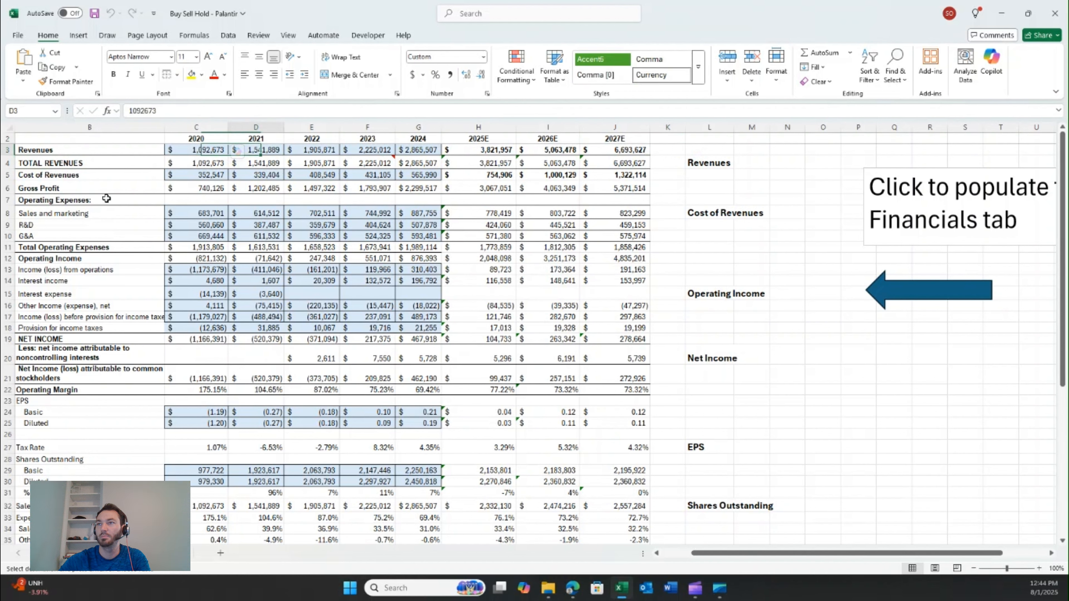
key(Right)
key(Right)
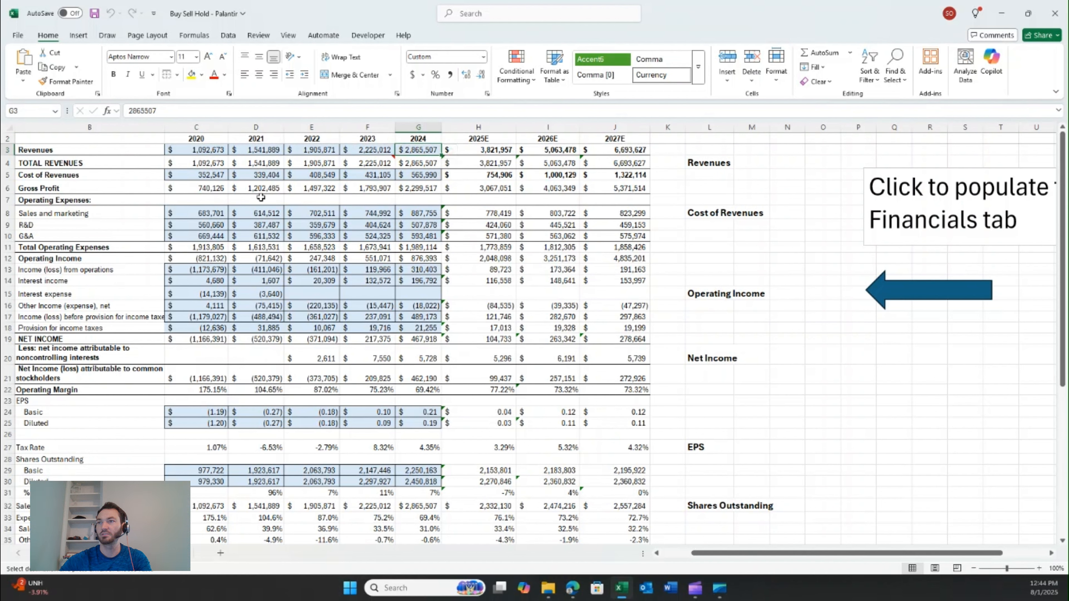
Review the cost of revenues and gross profit for each year from 2020 to 2024
click(189, 175)
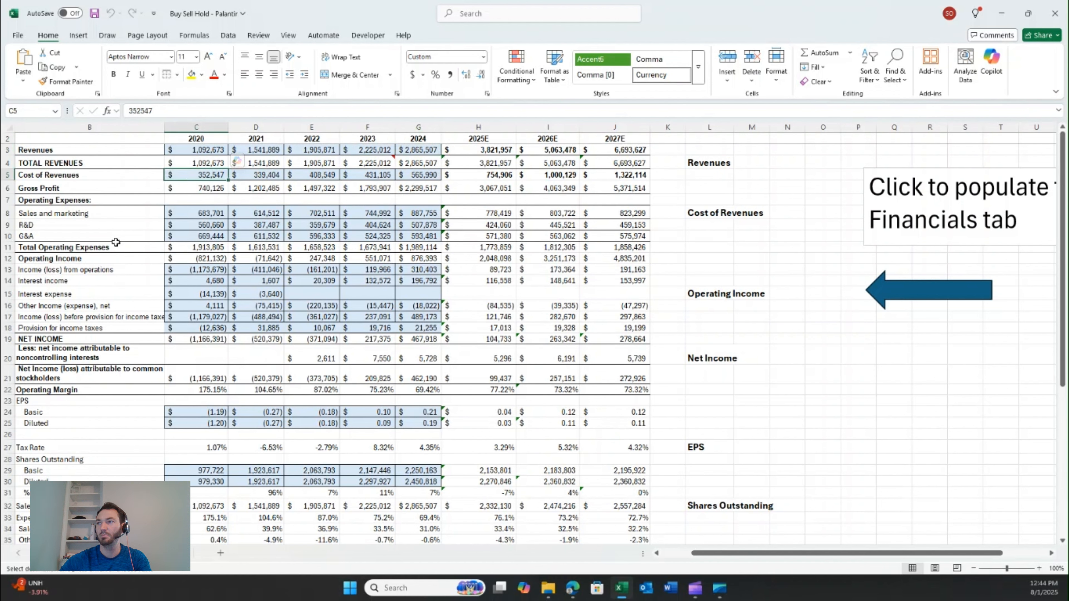
key(Right)
key(Right)
key(Right)
key(Right)
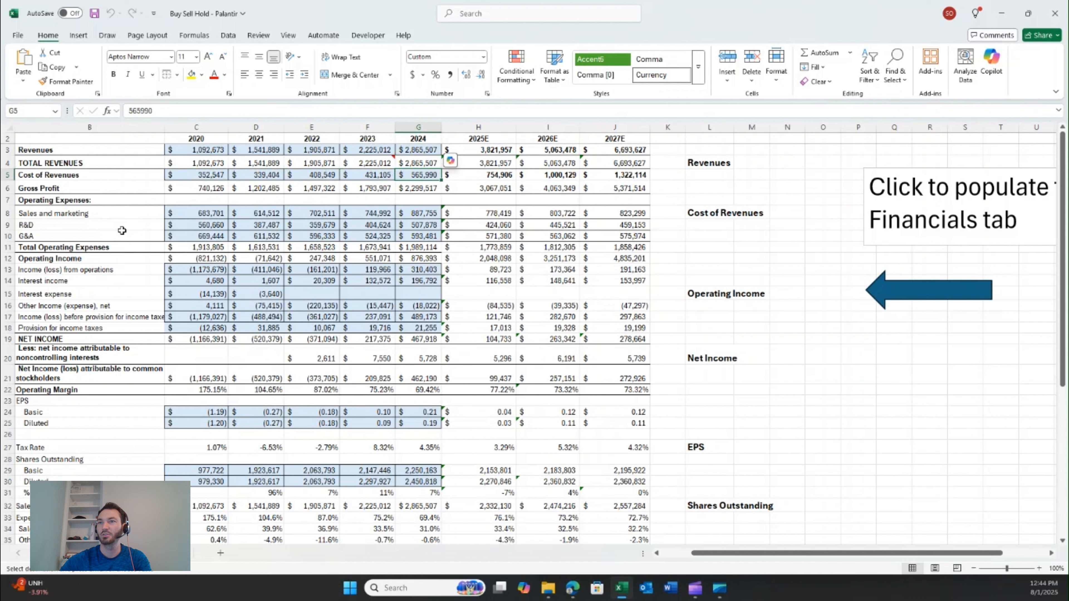
key(Return)
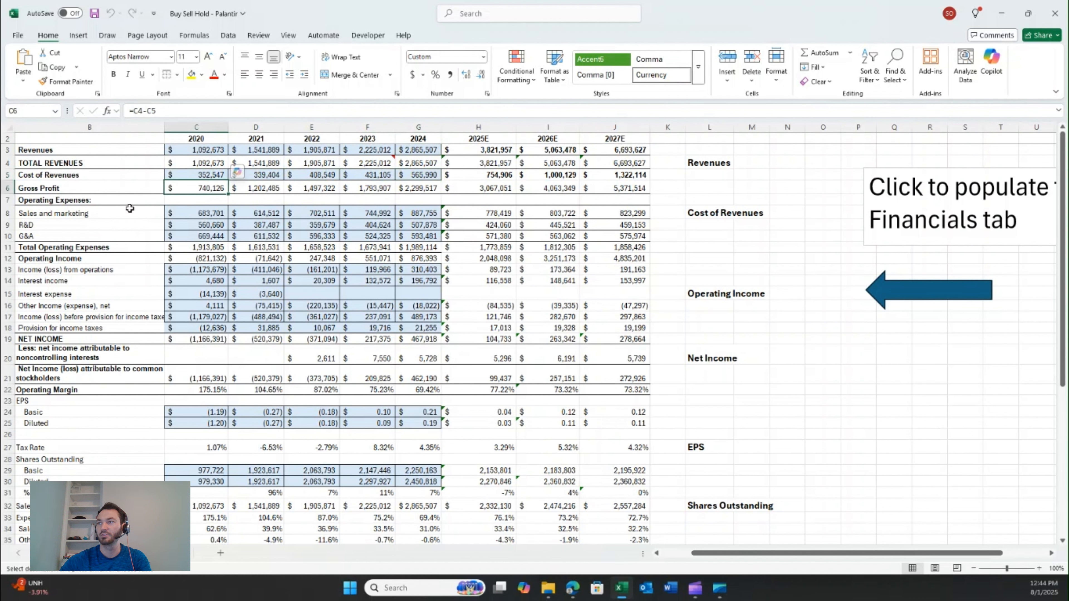
key(Right)
key(Right)
key(Right)
key(Right)
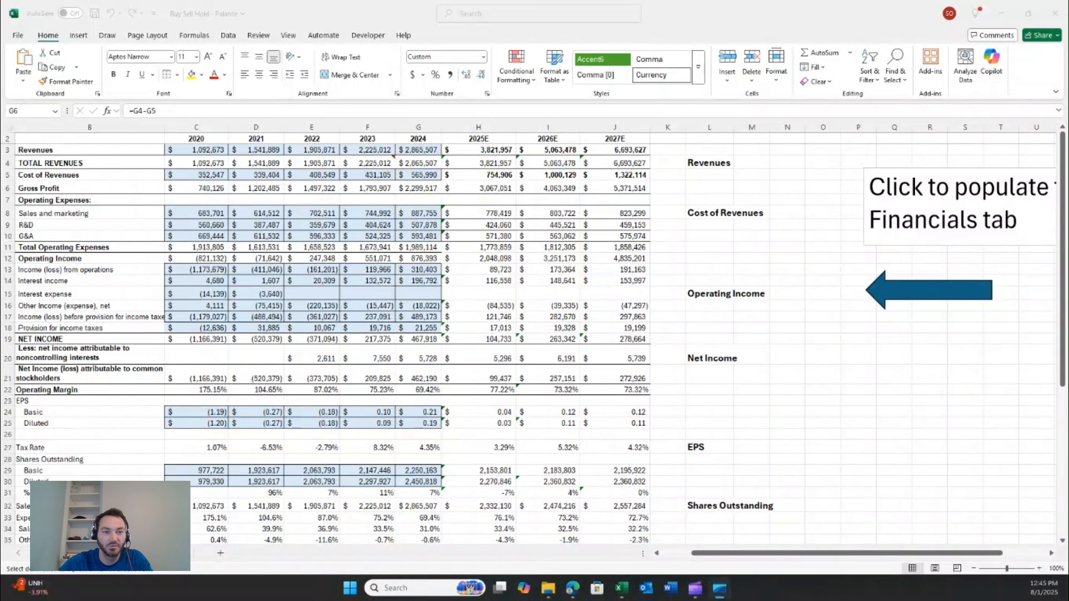
Review the total operating expenses for each year from 2020 to 2024
click(273, 235)
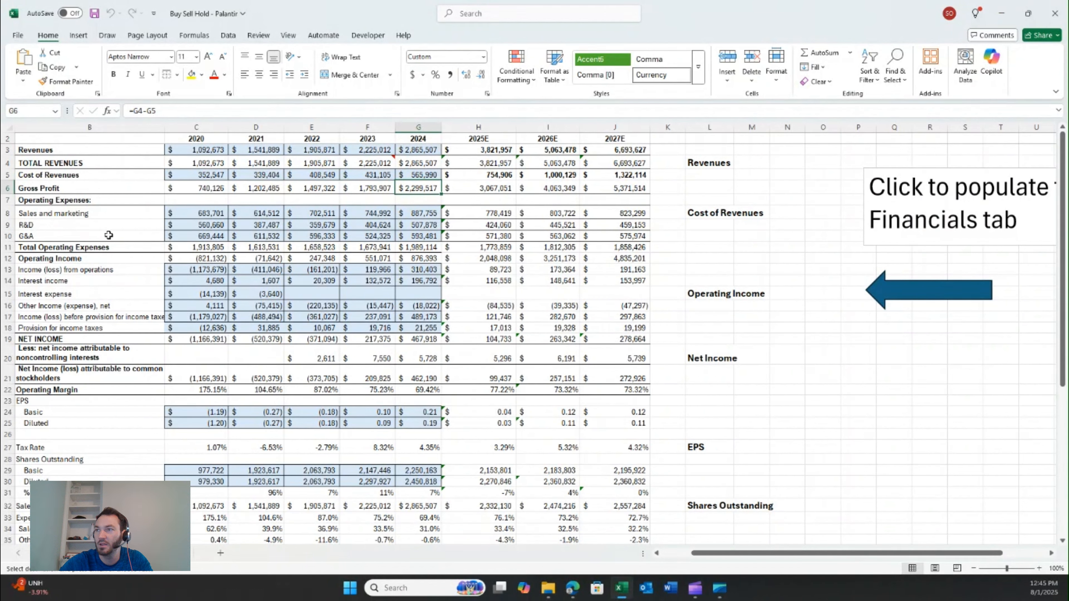
click(179, 248)
key(Right)
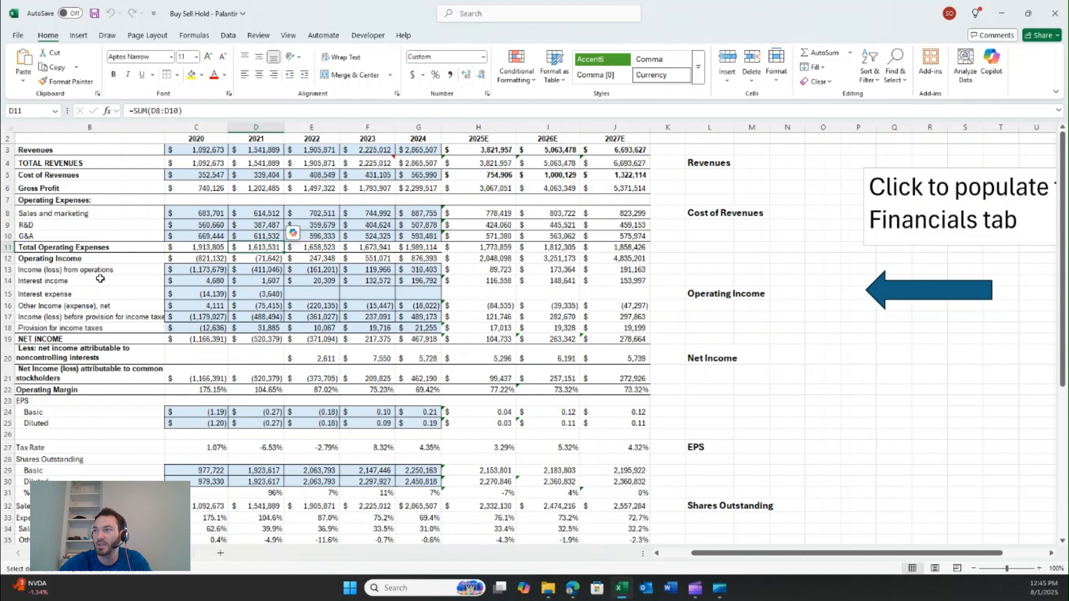
key(Right)
key(Right)
key(Right)
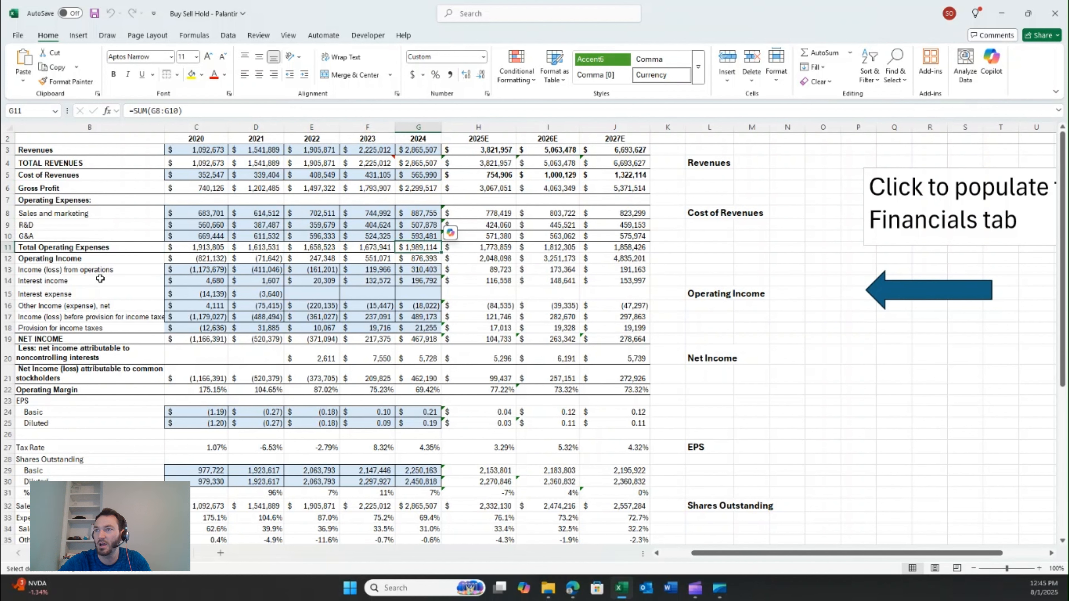
Inspect the operating income formulas for 2020 and 2021 without changing them, and review that row through 2024
key(Down)
key(Left)
key(Left)
key(Left)
key(Left)
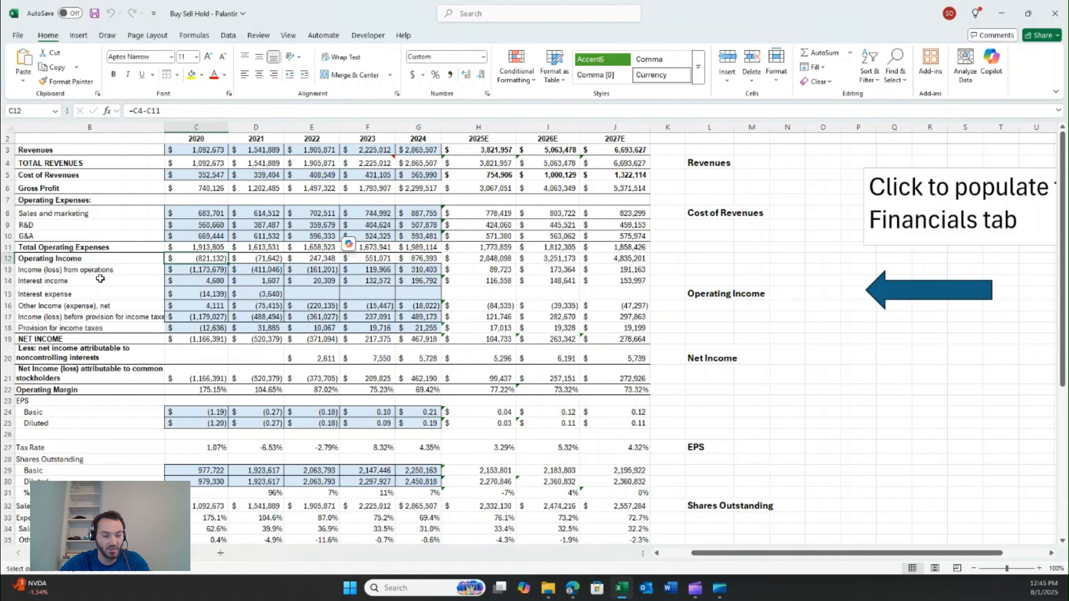
key(F2)
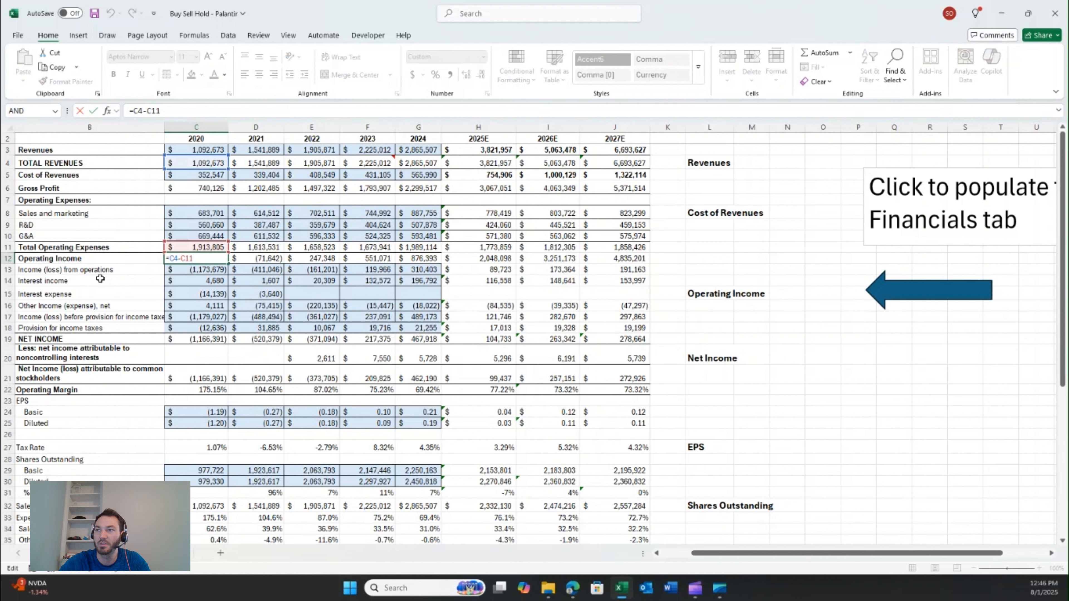
key(Escape)
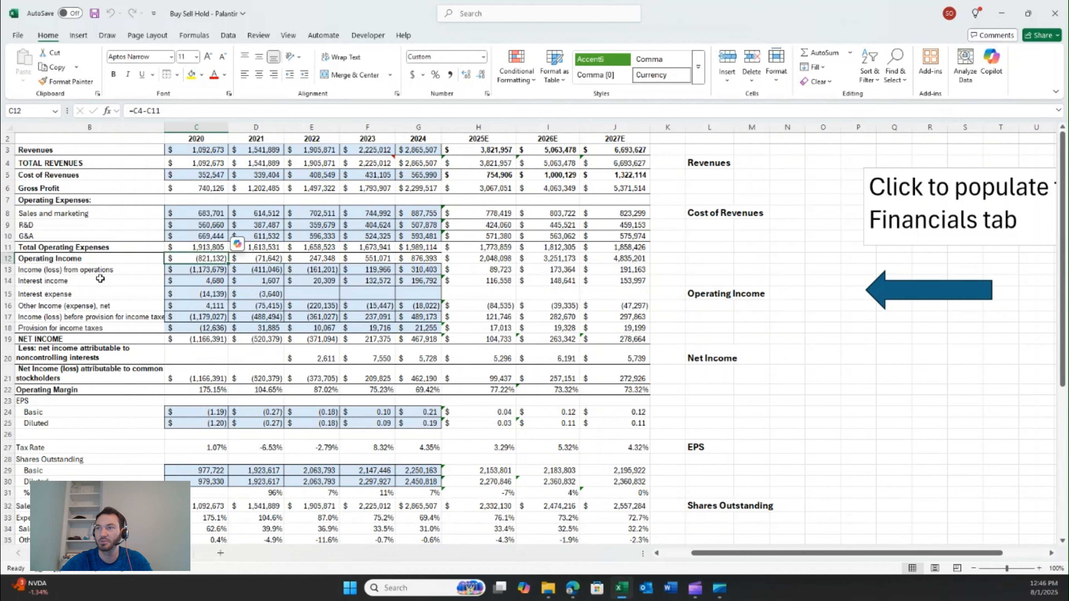
key(Right)
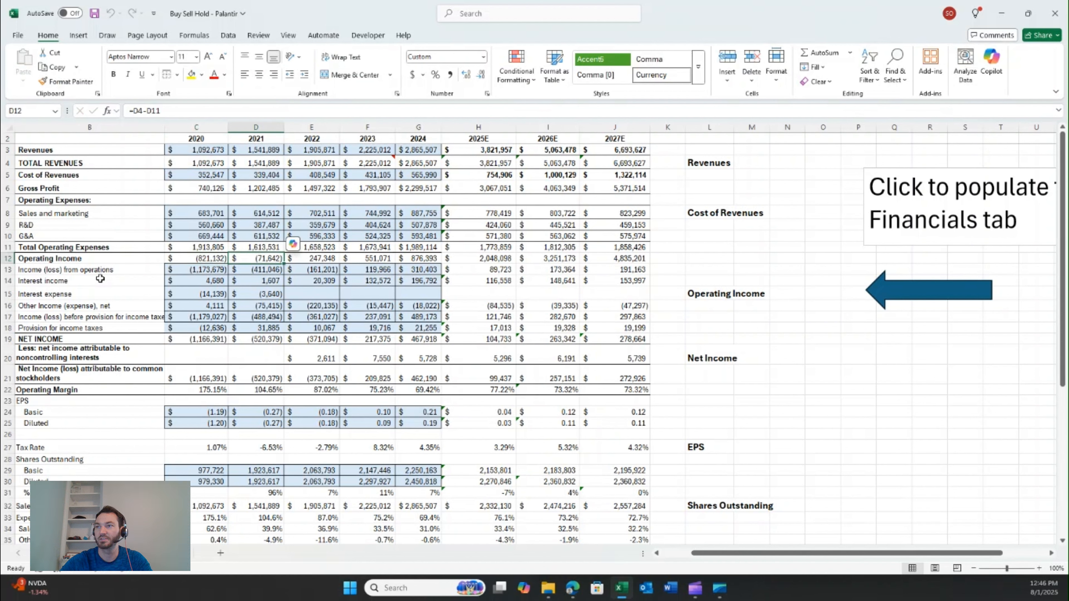
key(F2)
key(Escape)
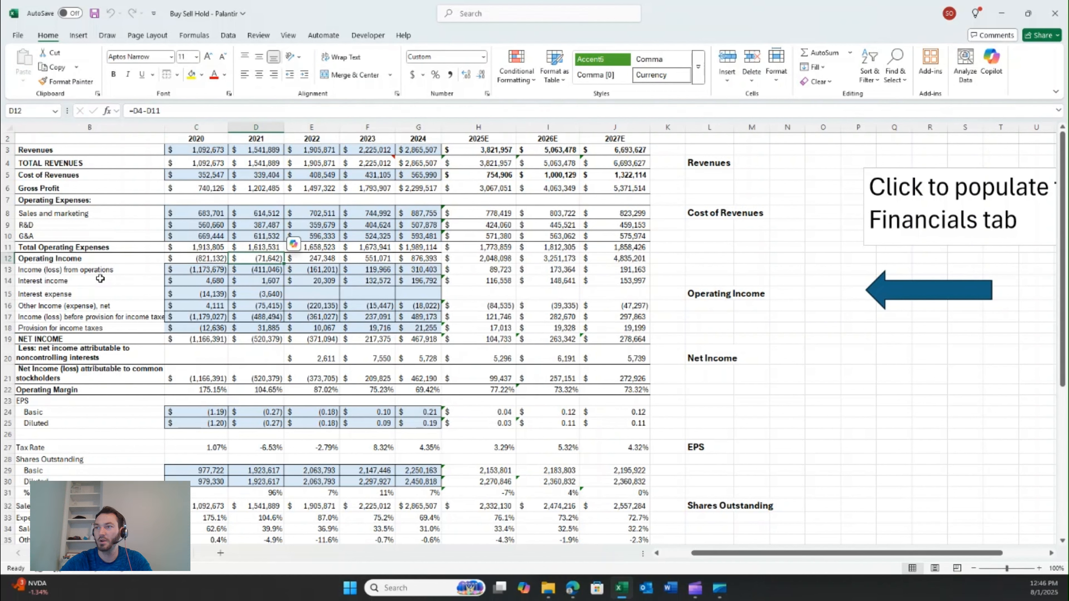
key(Right)
key(Right)
key(Right)
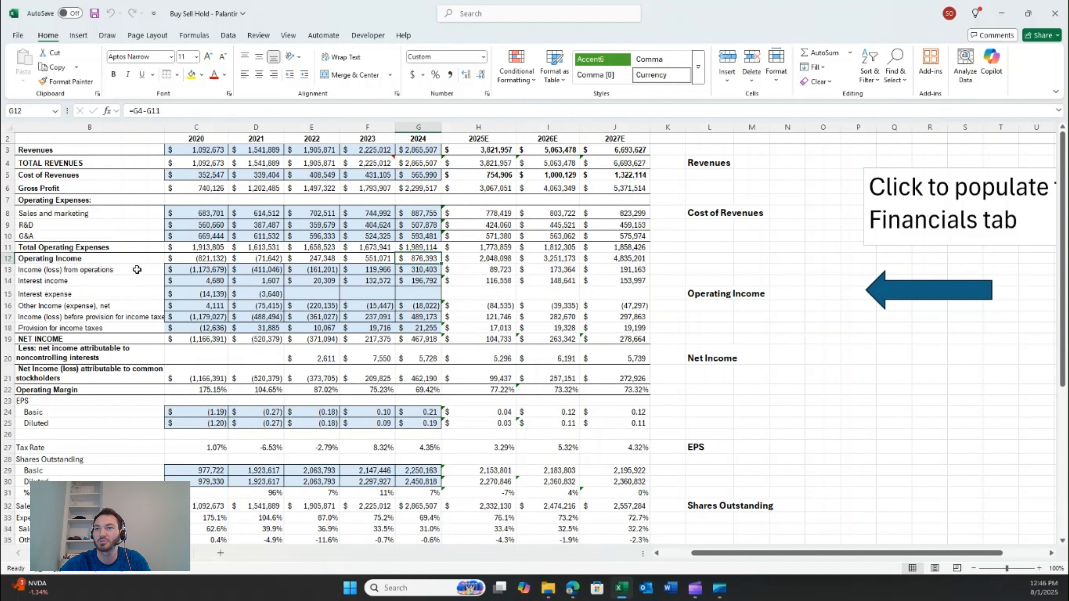
Inspect the 2020 net income formula without changing it, and review net income through 2024
click(185, 338)
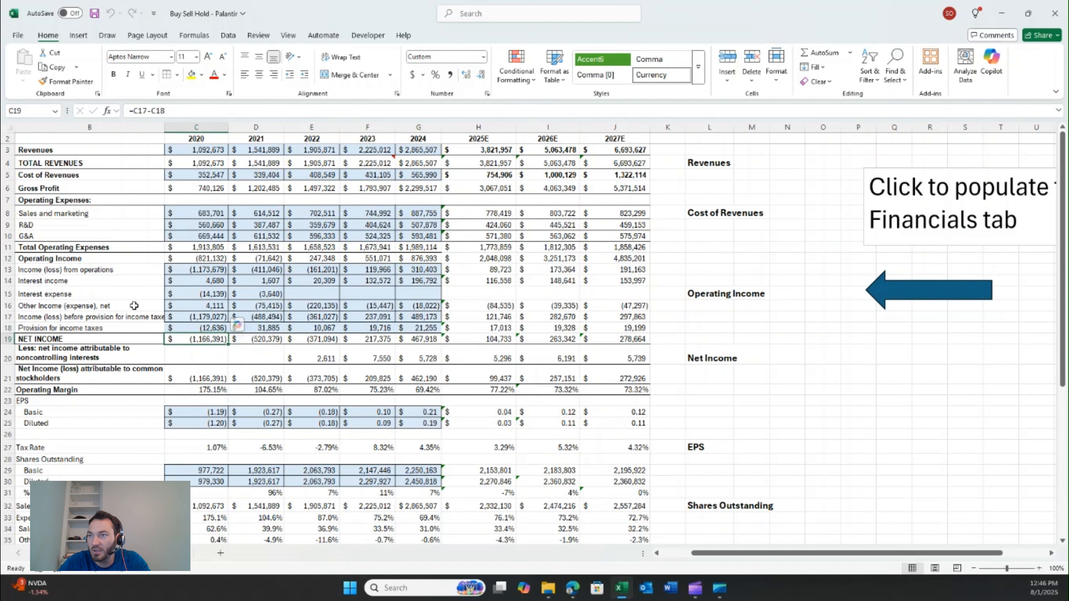
key(F2)
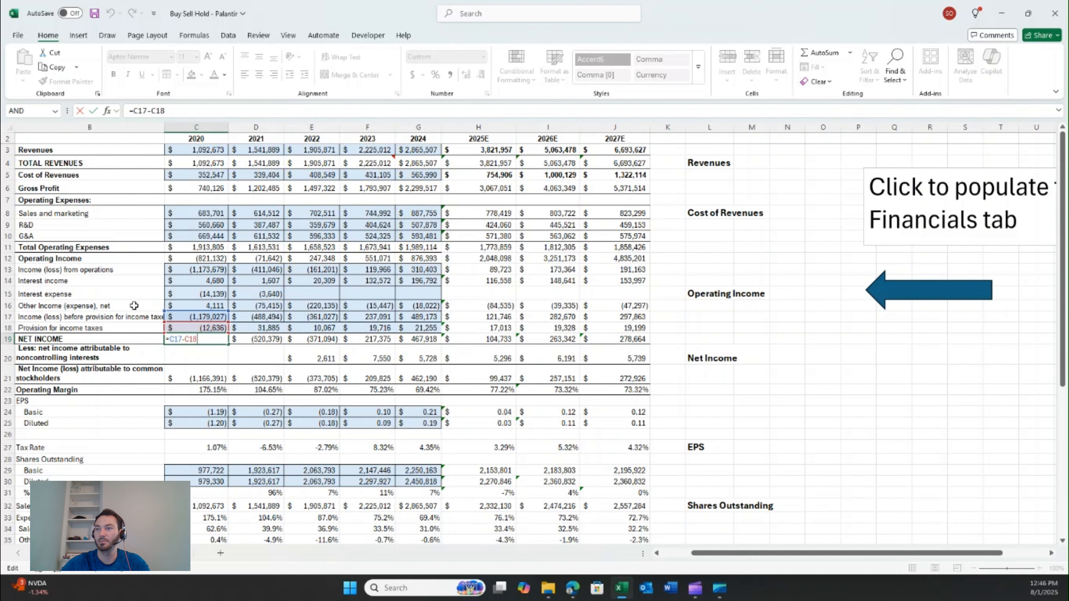
key(Escape)
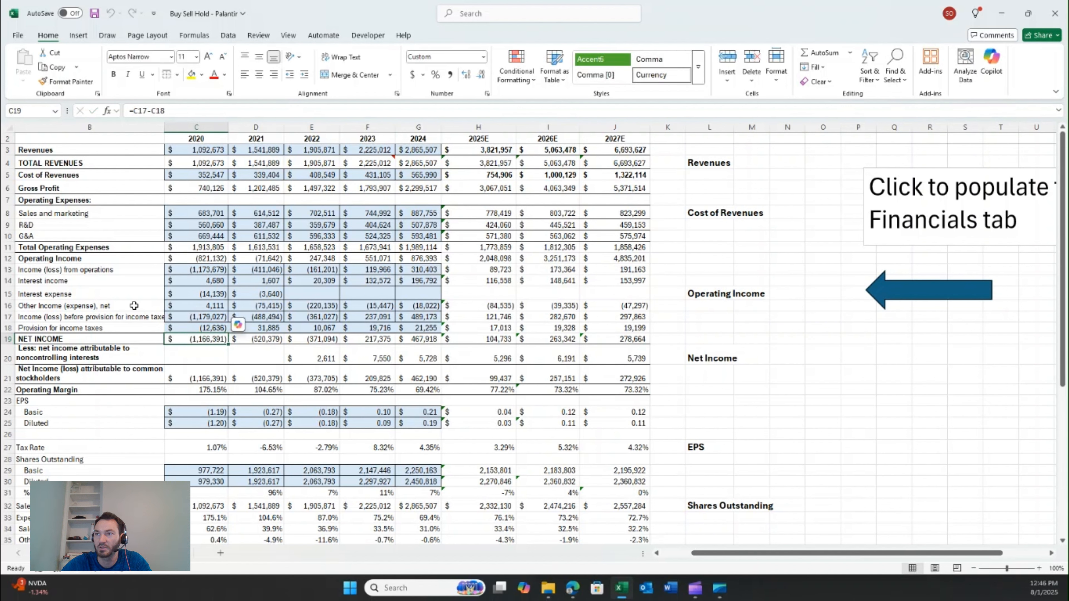
key(Right)
key(Right)
key(Right)
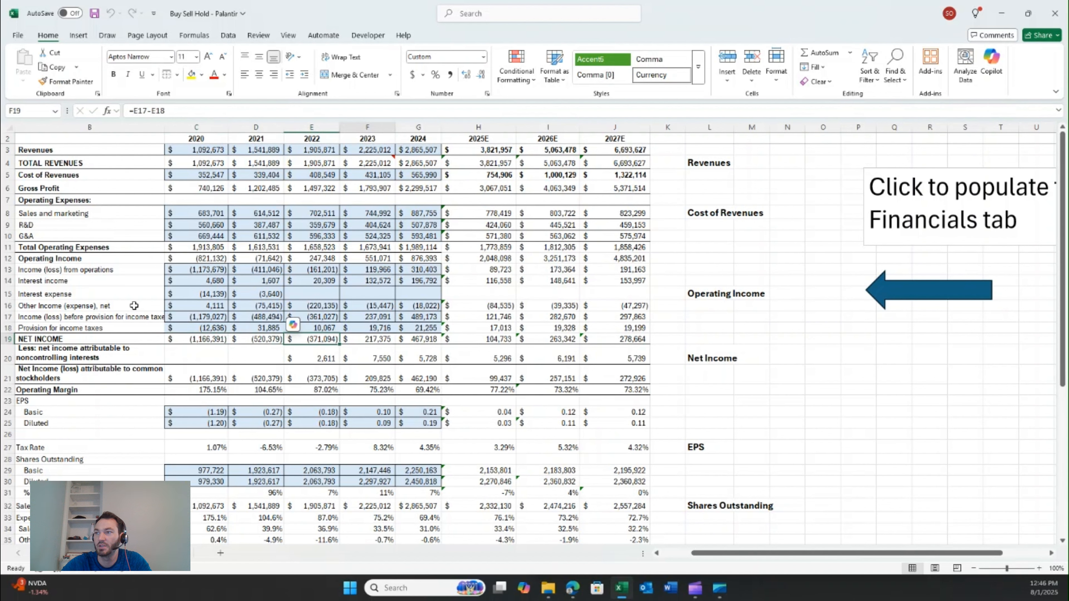
key(Right)
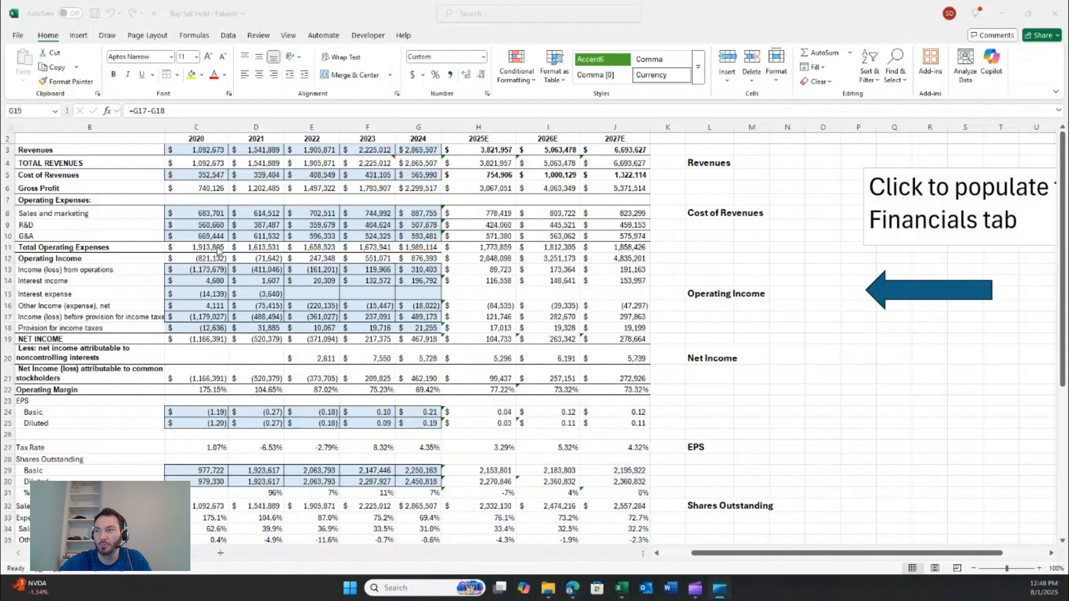
Examine the net income attributable to noncontrolling interests and to common stockholders
click(265, 290)
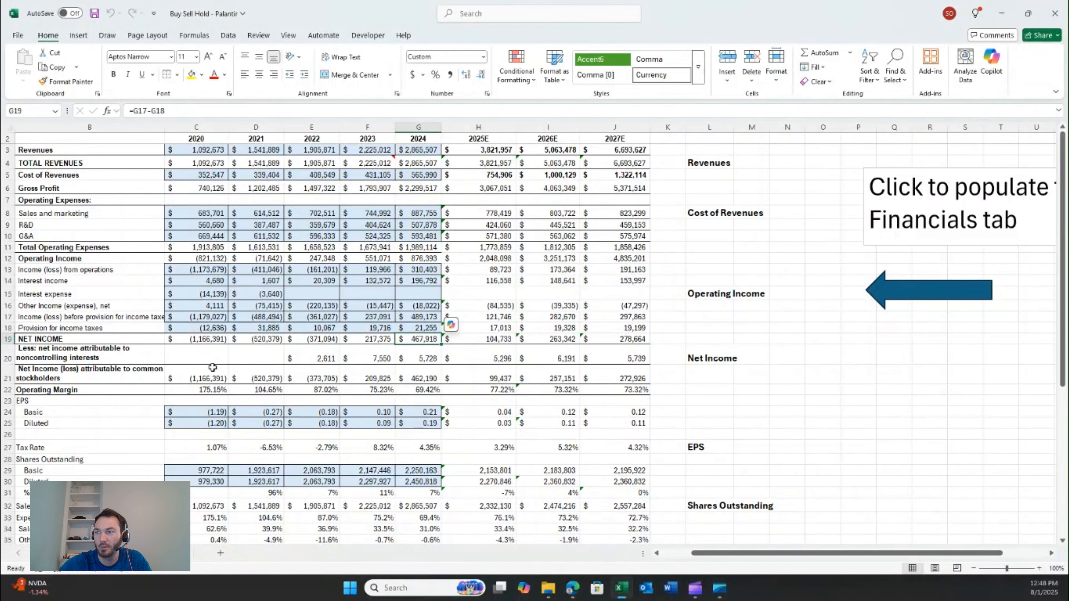
click(192, 356)
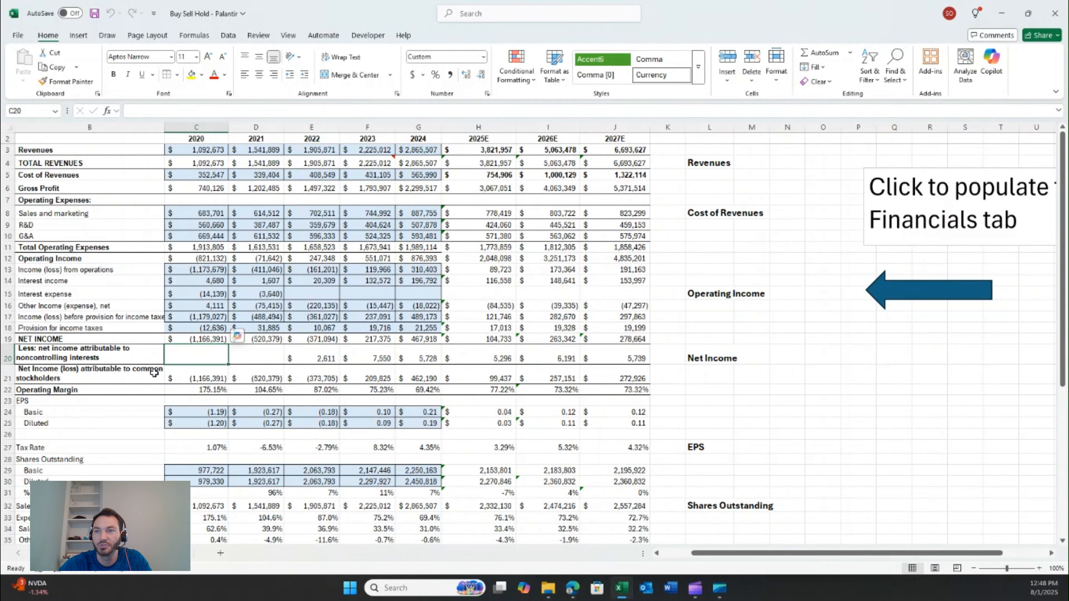
click(323, 358)
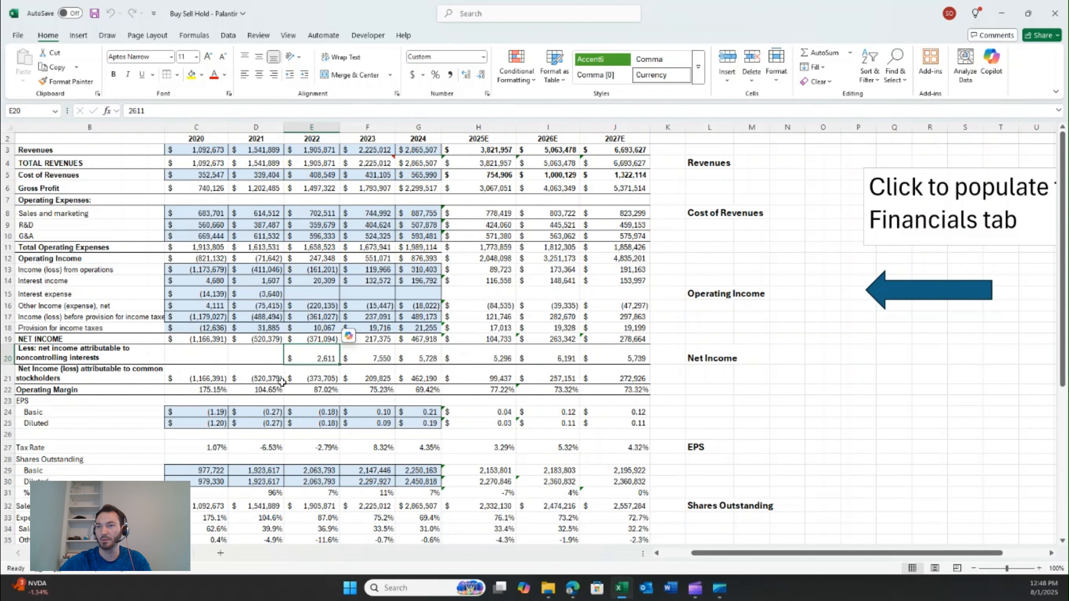
click(195, 375)
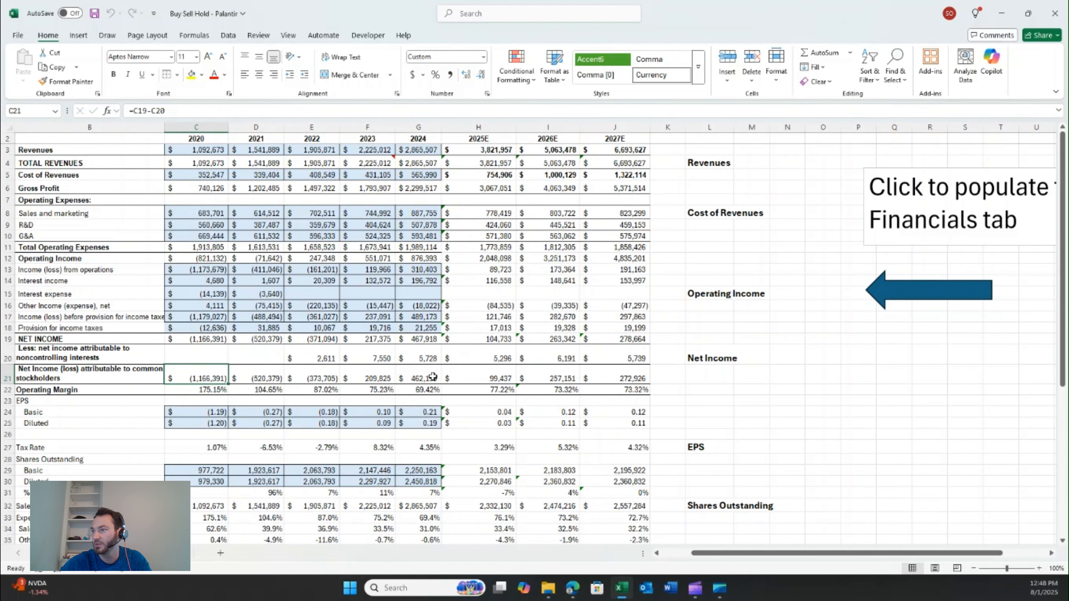
scroll(452, 373, down, 2)
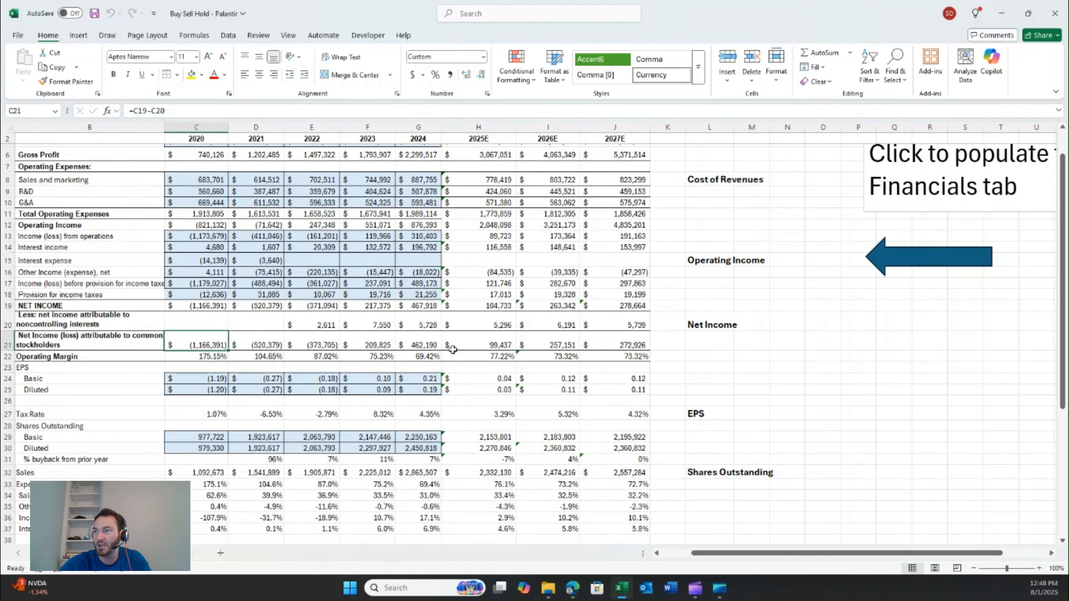
Inspect the 2020 operating margin formula and the cells it references without changing it
scroll(452, 345, down, 1)
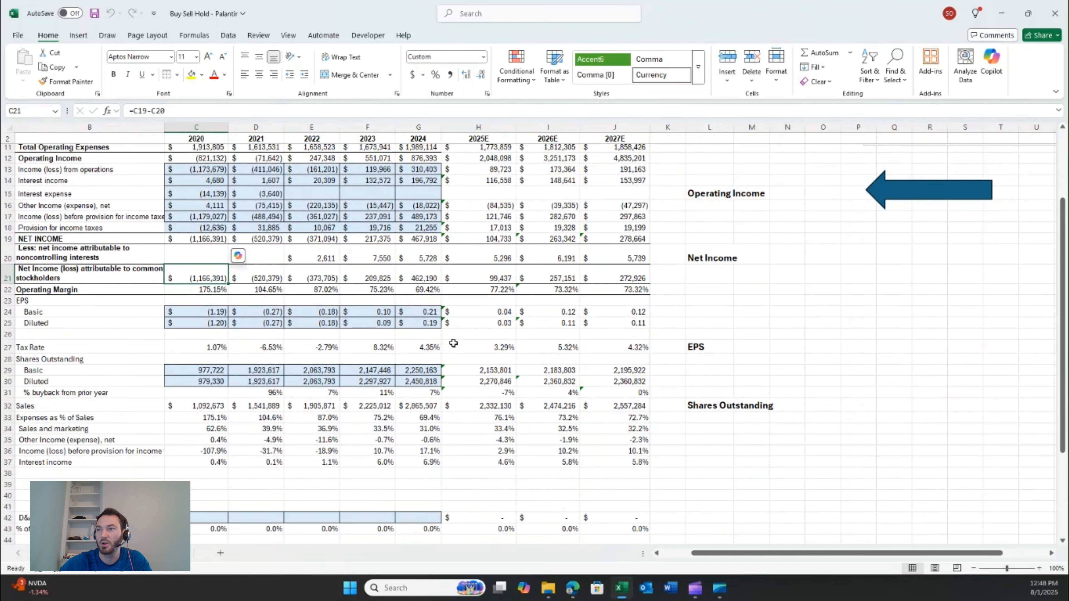
click(191, 294)
double_click(190, 294)
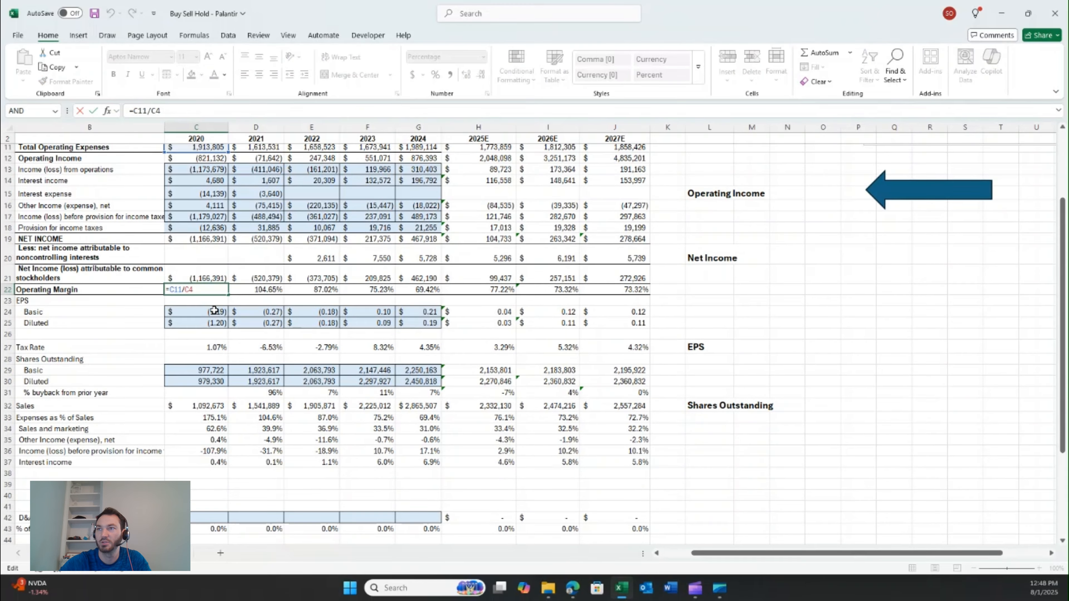
scroll(227, 316, up, 3)
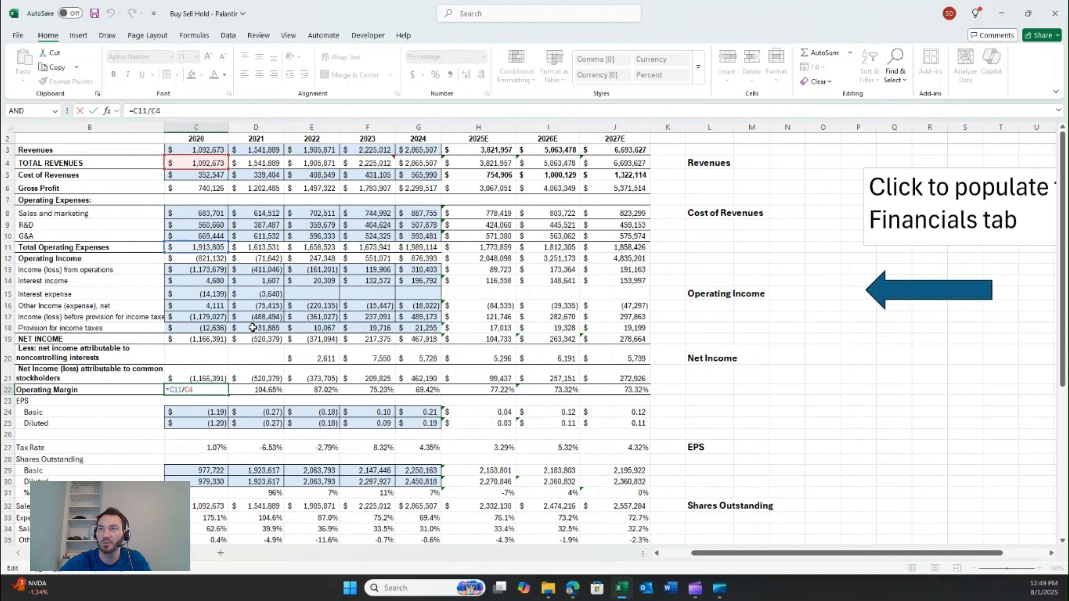
key(ctrl+Return)
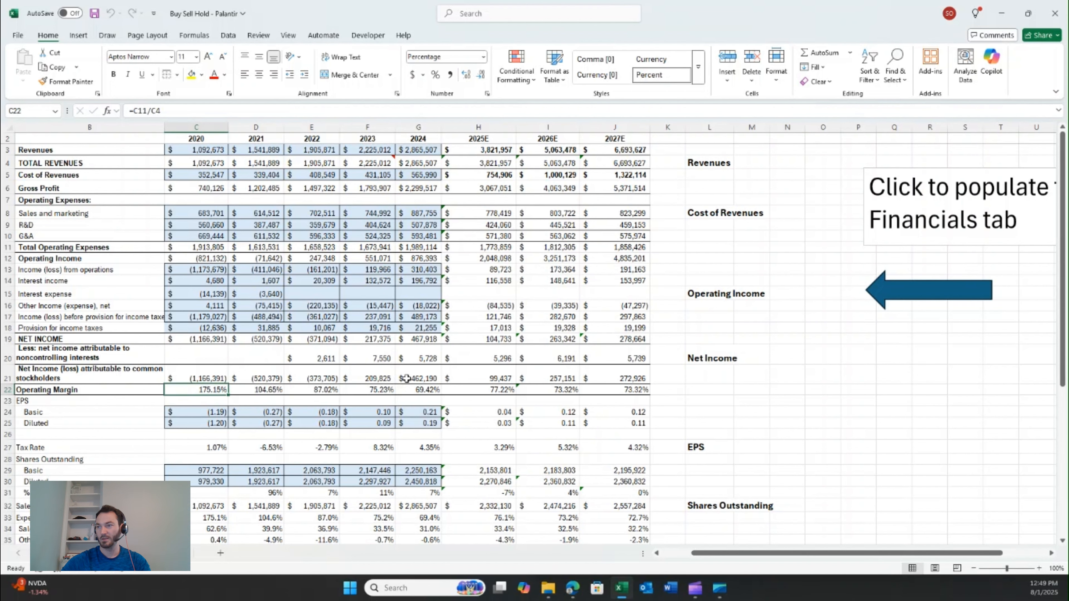
Review the basic and diluted EPS figures from 2020 to 2024
scroll(407, 362, down, 2)
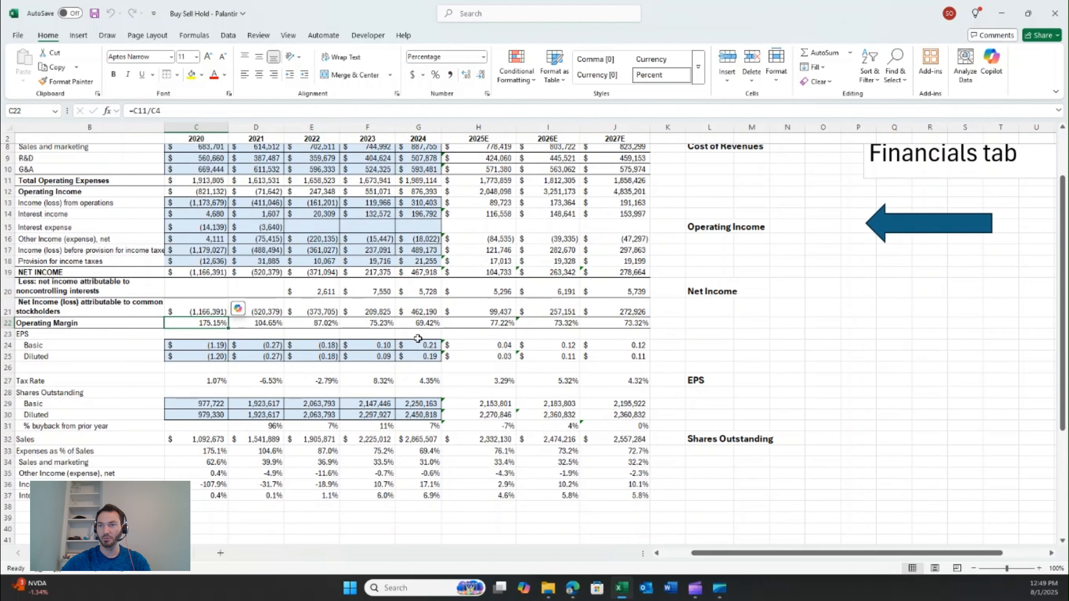
click(218, 348)
click(416, 348)
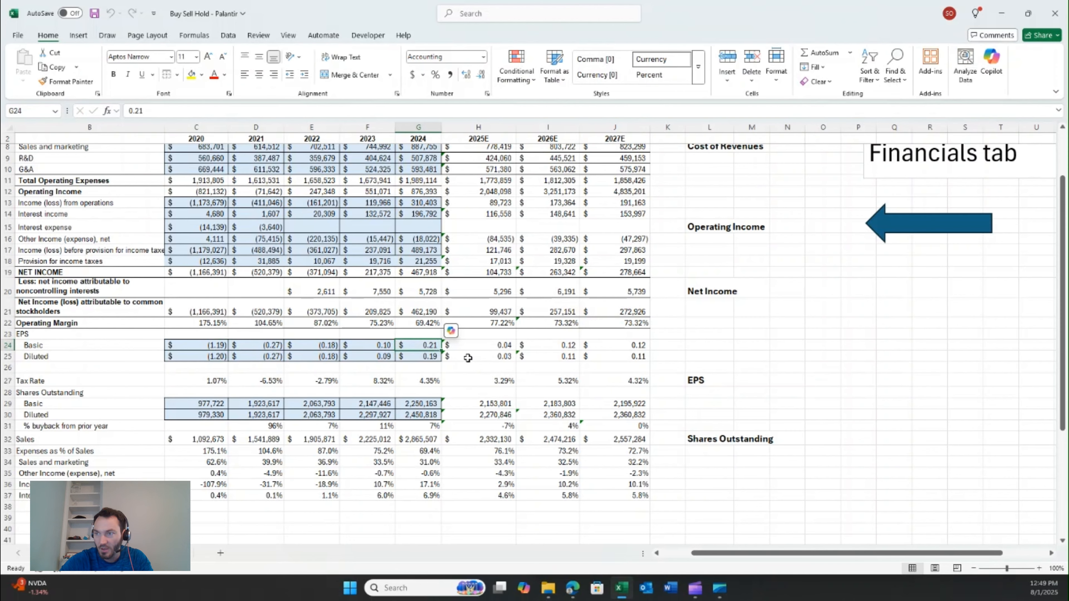
Review the basic and diluted shares outstanding from 2020 to 2024
scroll(465, 356, down, 1)
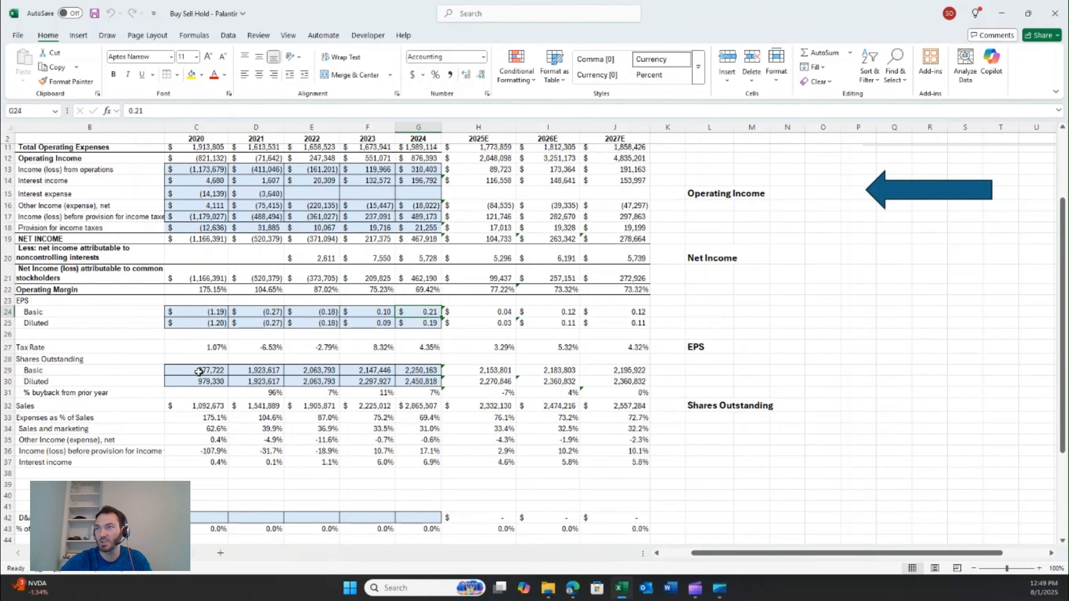
click(259, 373)
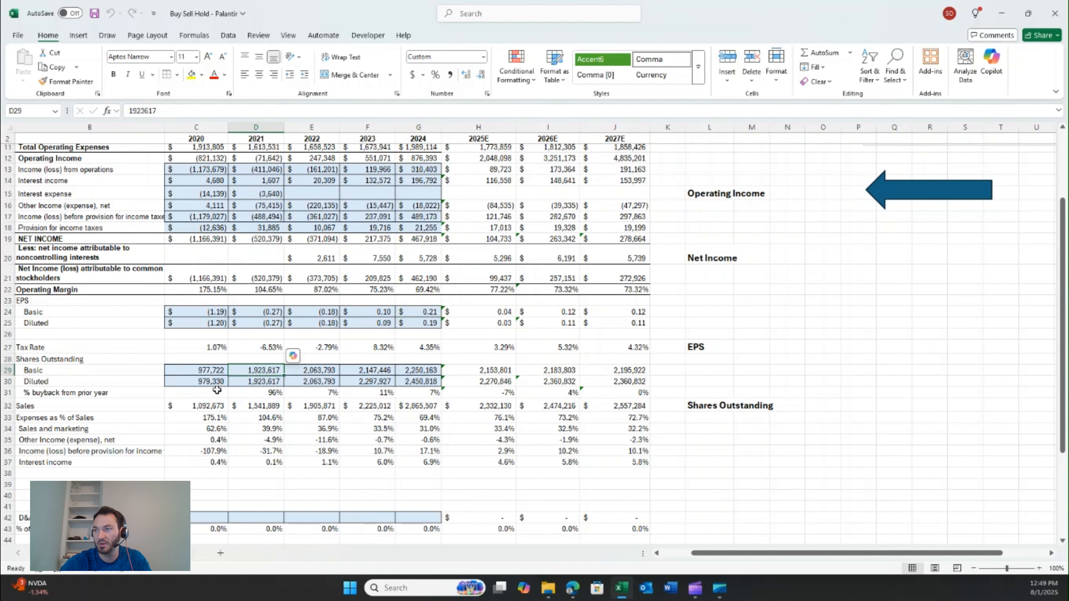
click(412, 372)
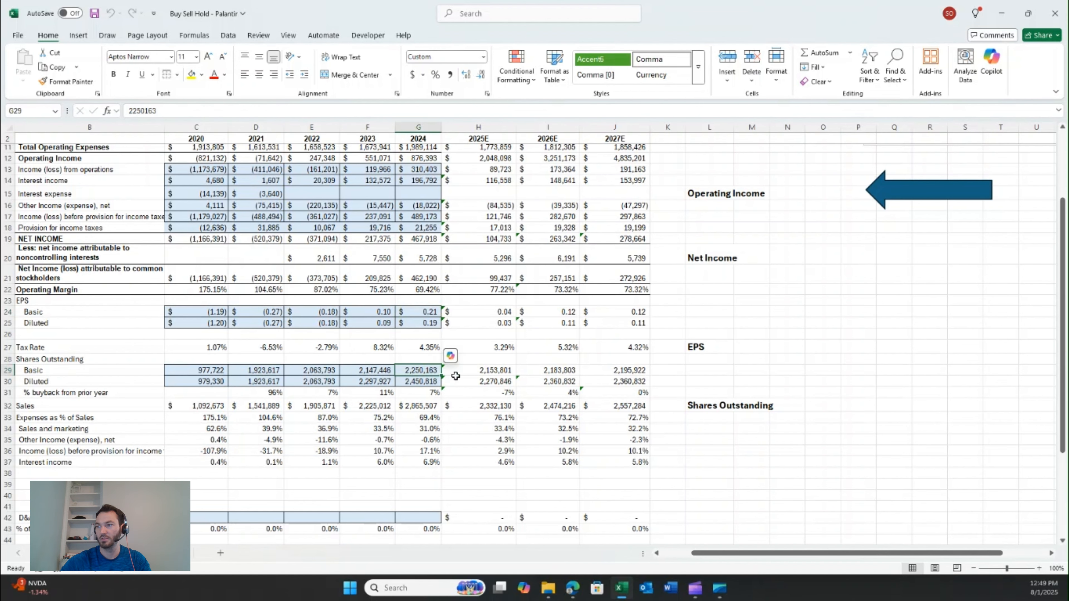
scroll(458, 352, down, 1)
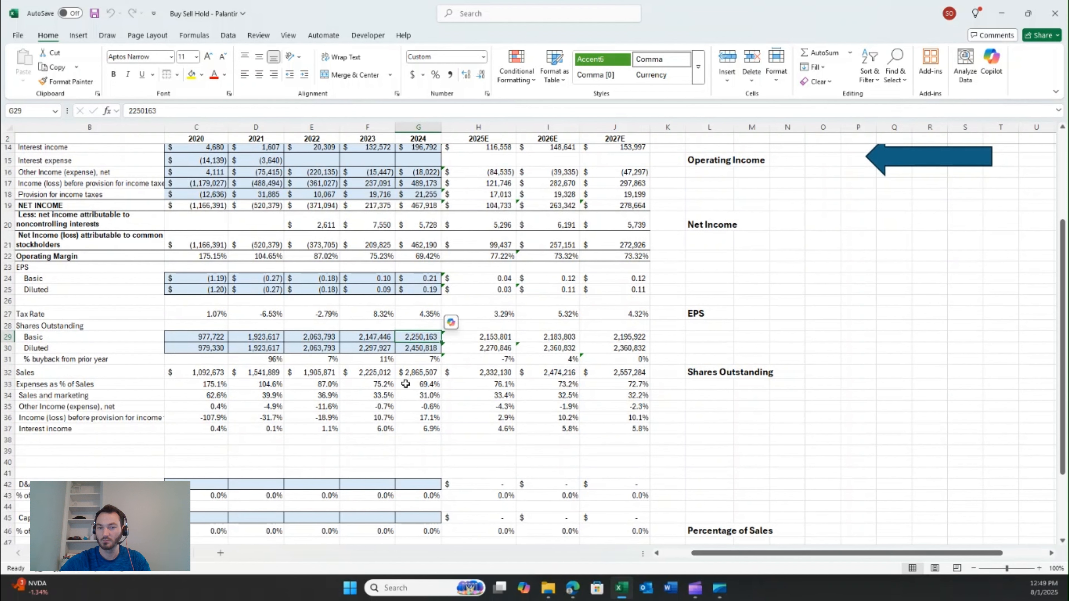
Populate the D&A, CapEx/PP&E, receivables and payables rows for 2020–2024, and widen the 2024 column to fit its values
scroll(495, 306, down, 4)
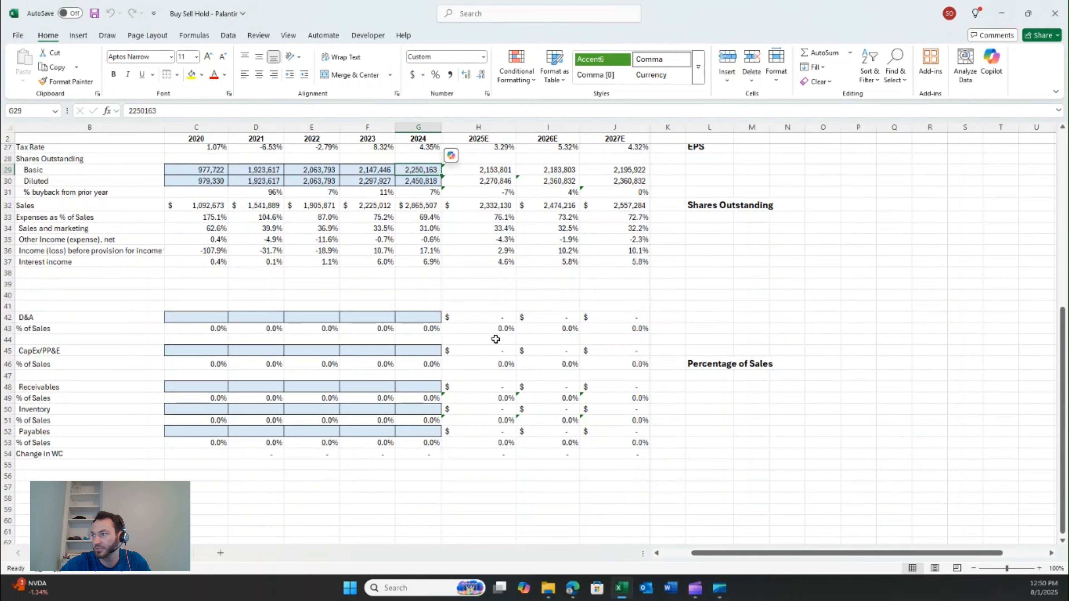
click(710, 372)
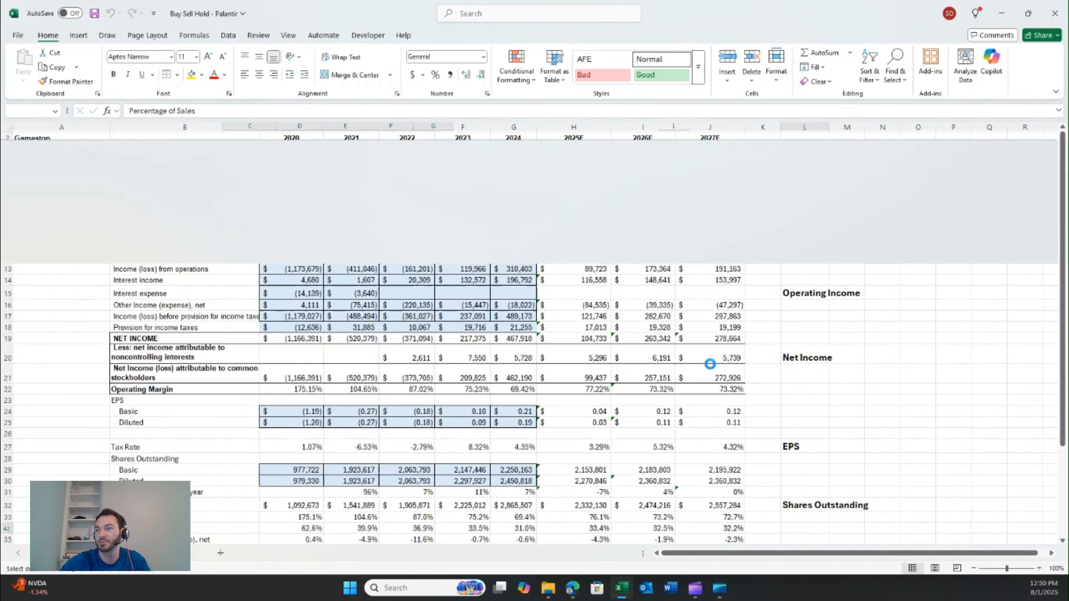
scroll(493, 293, down, 5)
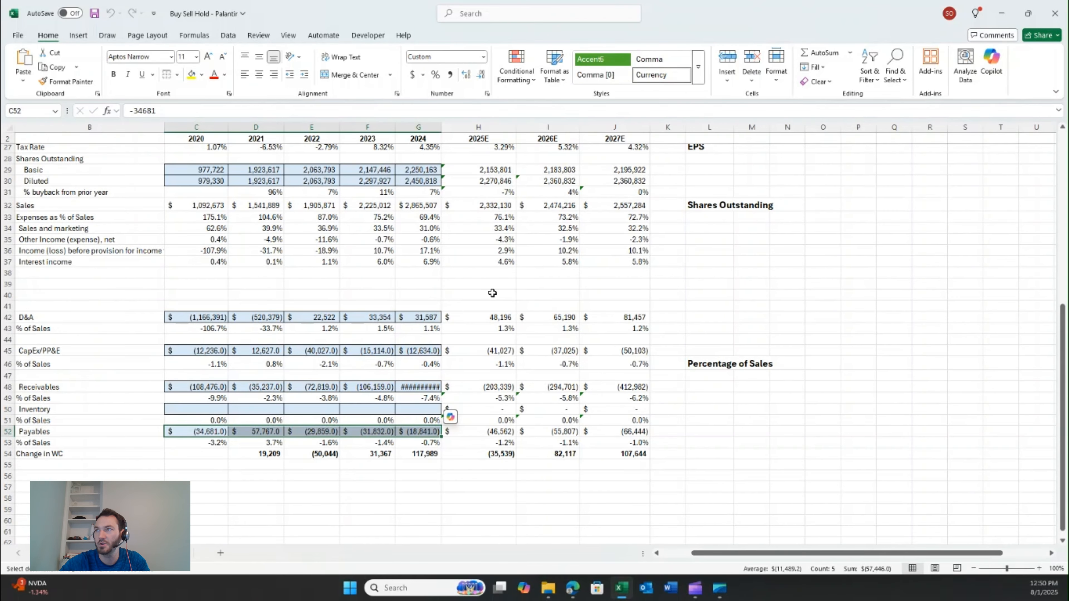
double_click(441, 127)
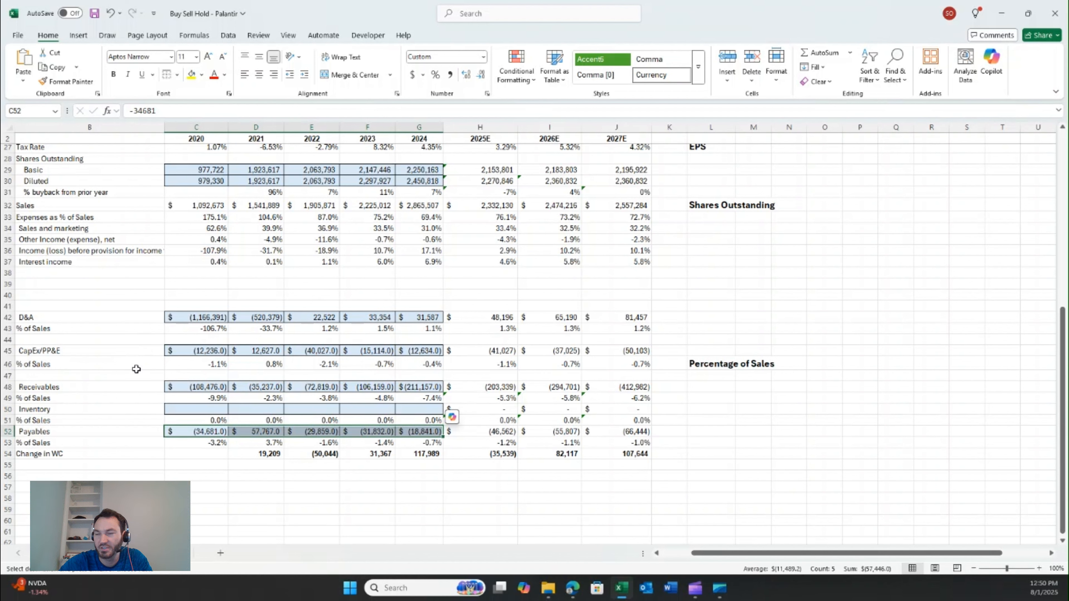
Review the receivables row and inspect the change in working capital formulas for 2022 and 2024 without changing them
scroll(137, 350, down, 1)
click(136, 350)
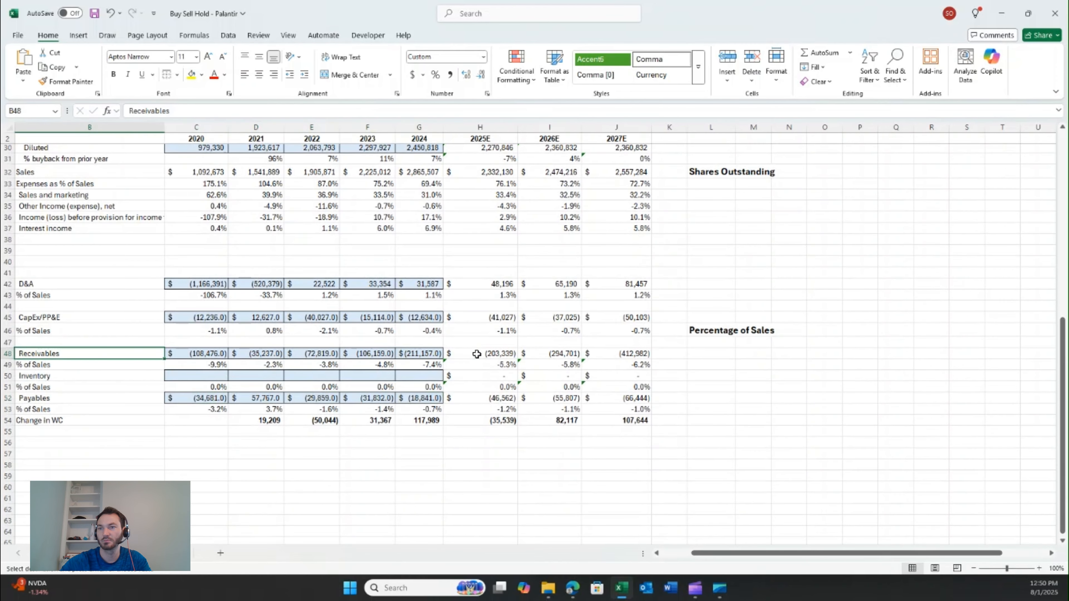
scroll(440, 360, down, 1)
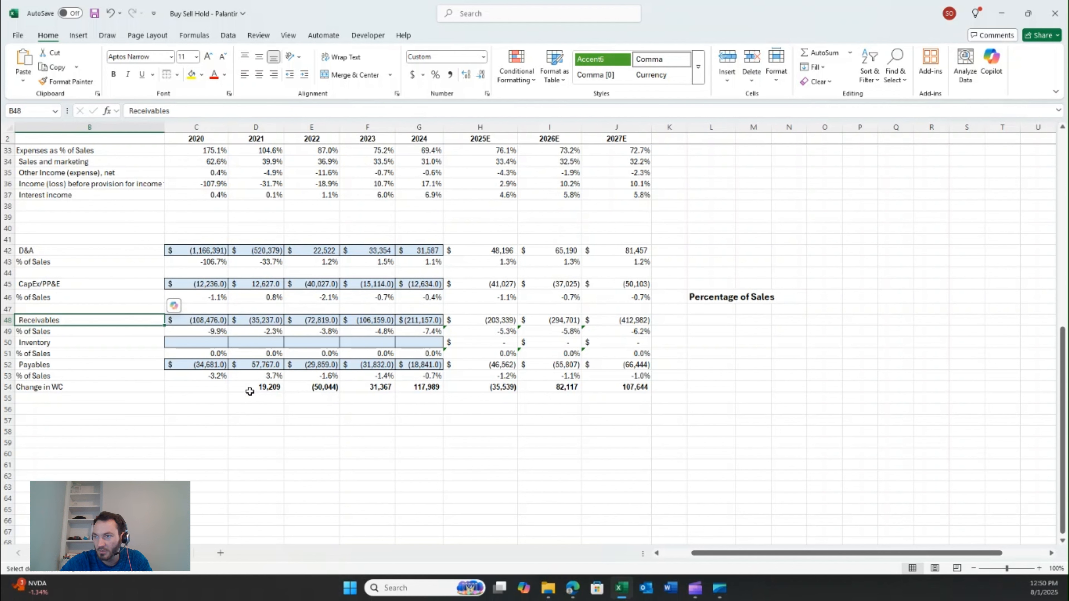
click(307, 392)
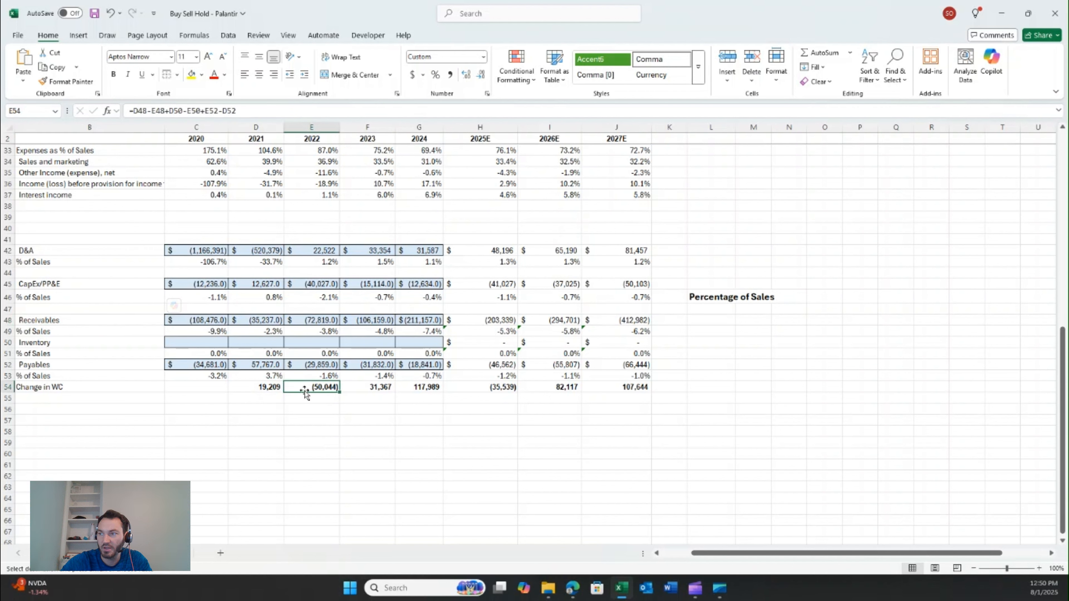
click(419, 387)
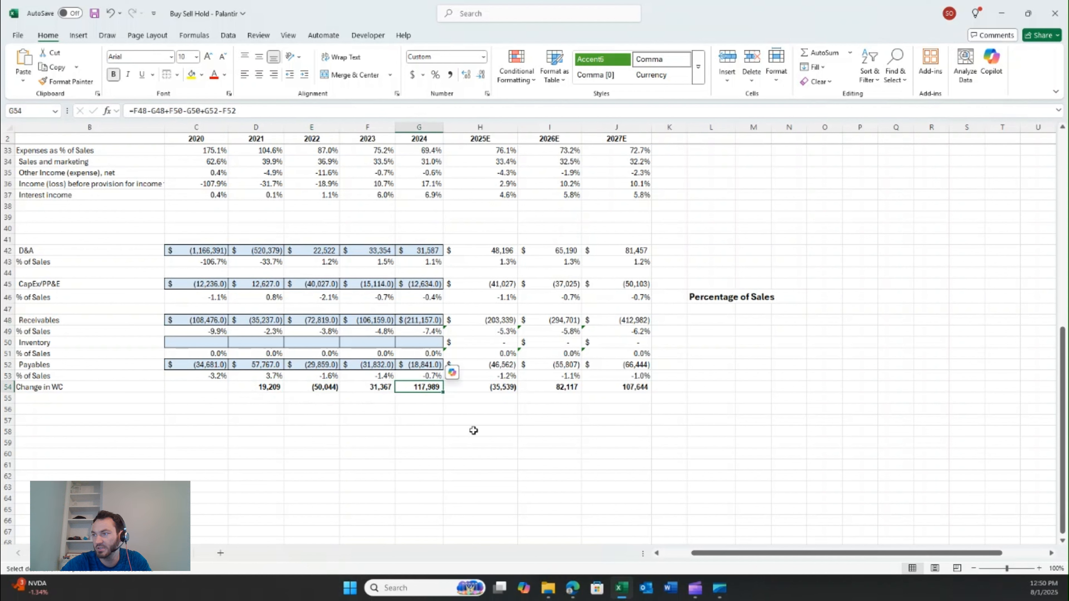
key(F2)
key(Escape)
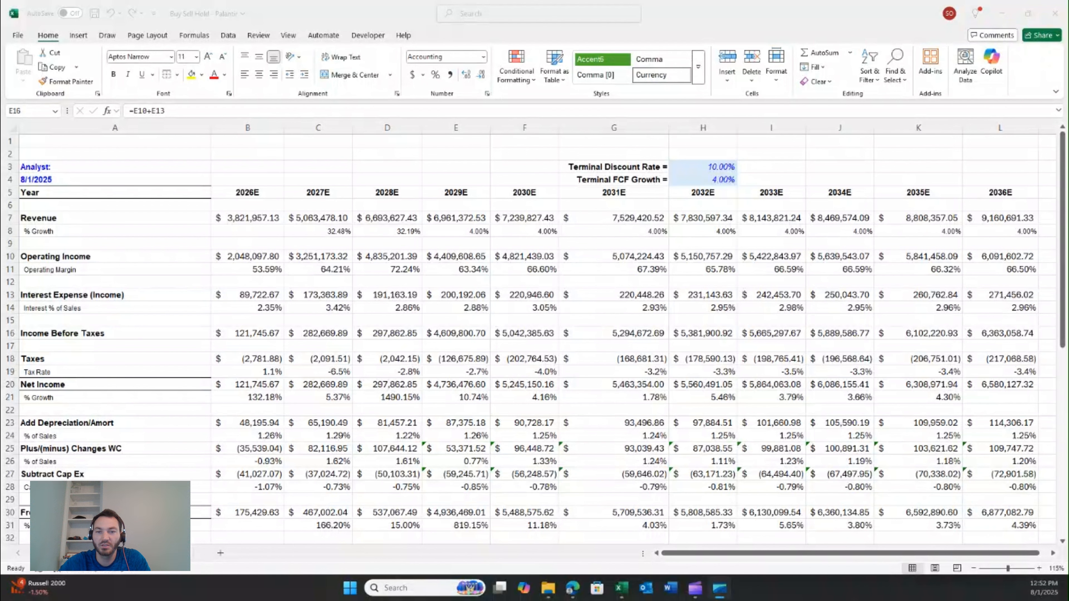
In the cash flow projection sheet, review the terminal discount rate and FCF growth assumptions and the 2026E and 2027E revenue links
click(738, 166)
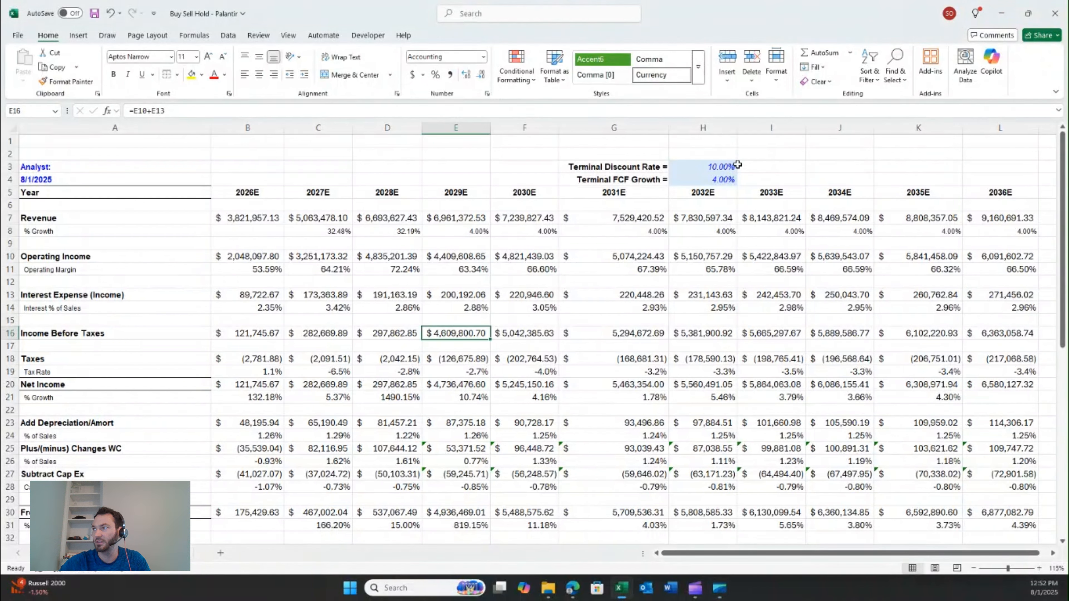
click(749, 165)
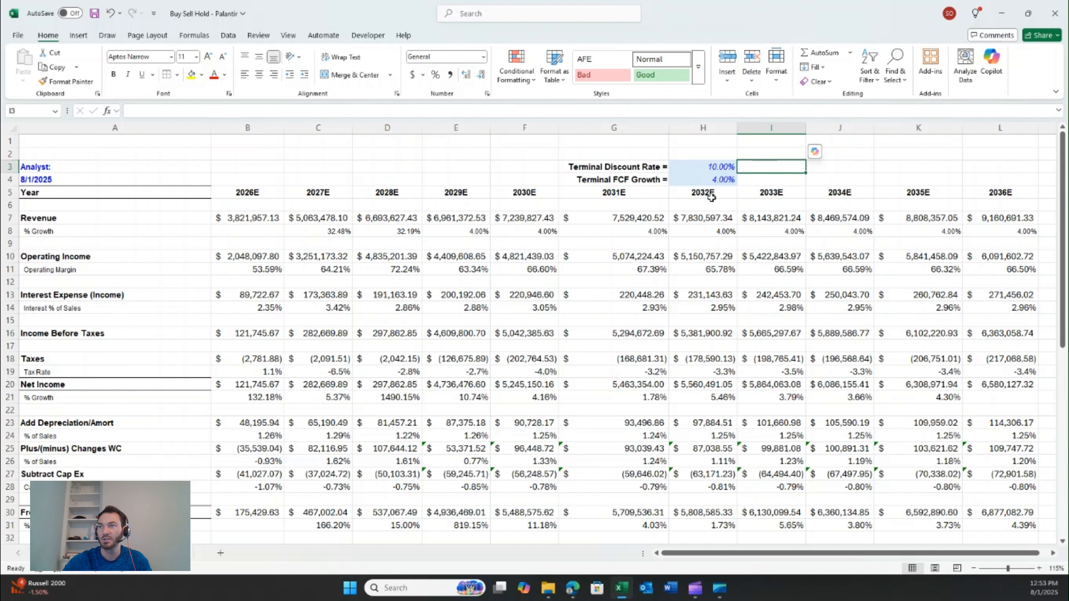
click(257, 220)
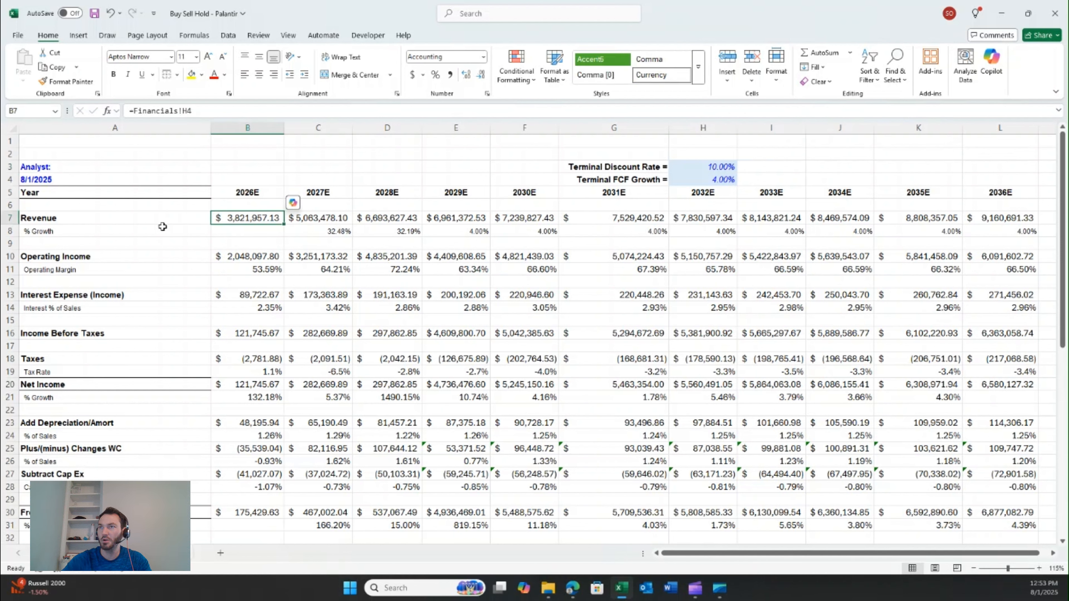
key(Right)
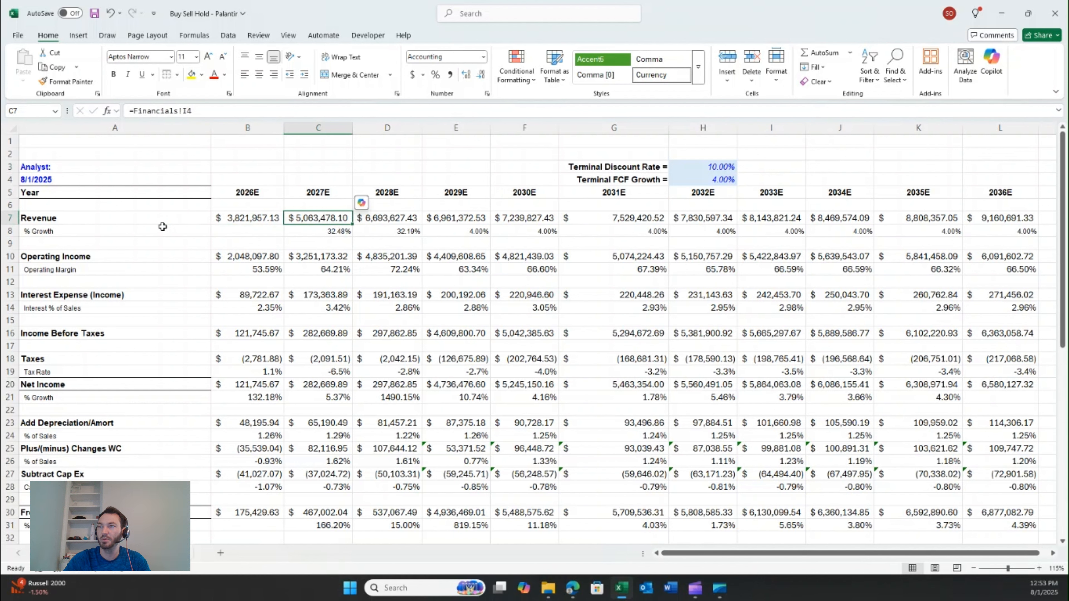
Inspect the revenue growth formulas for 2027E, 2028E and 2029E without changing them
key(Down)
text(=(C7/B7)-1)
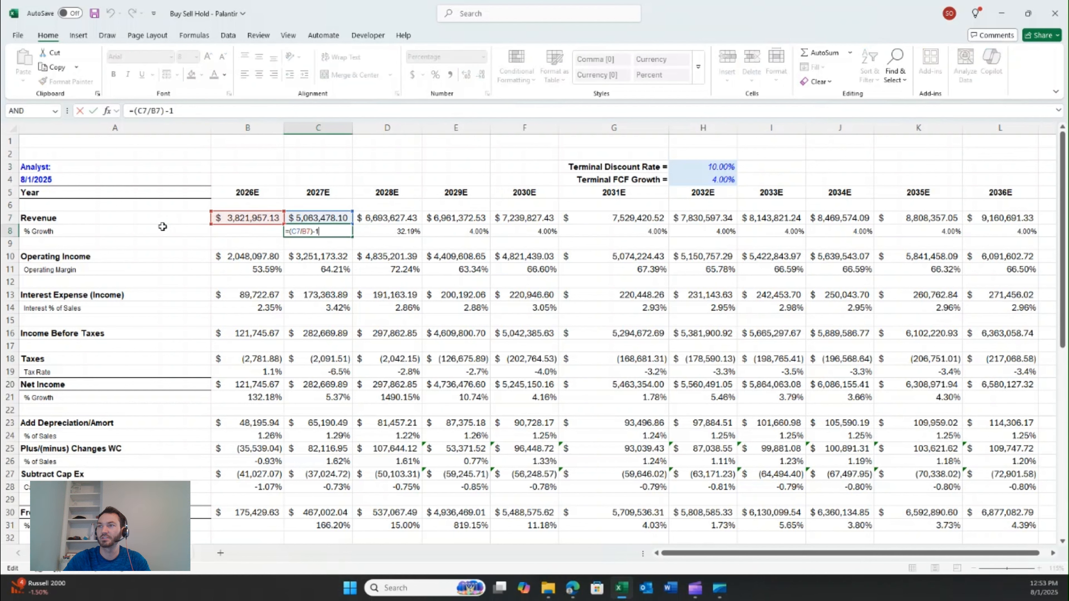
key(ctrl+Return)
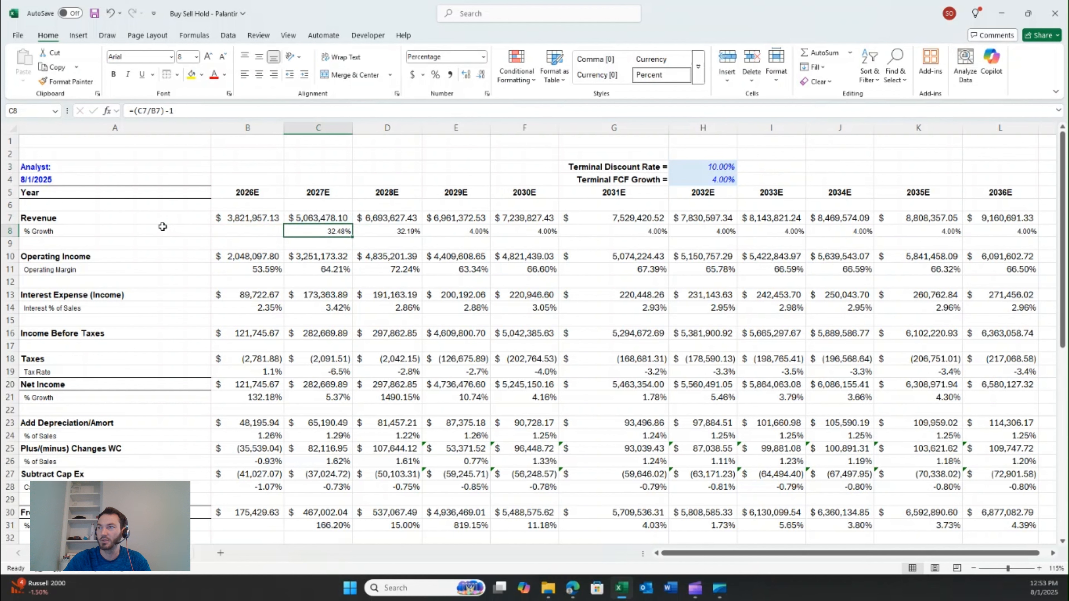
key(Right)
key(F2)
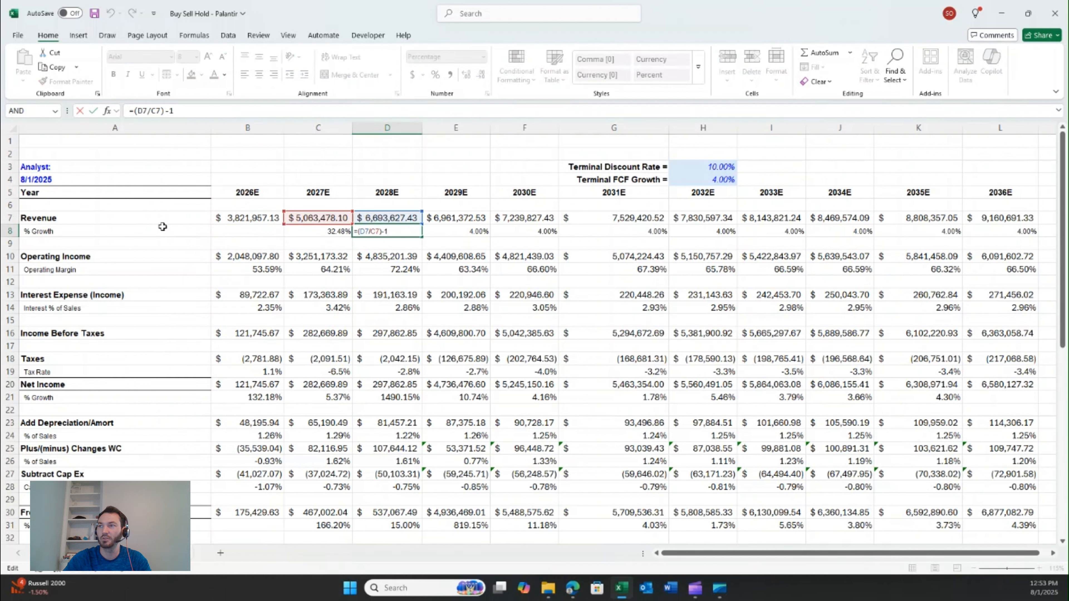
key(ctrl+Return)
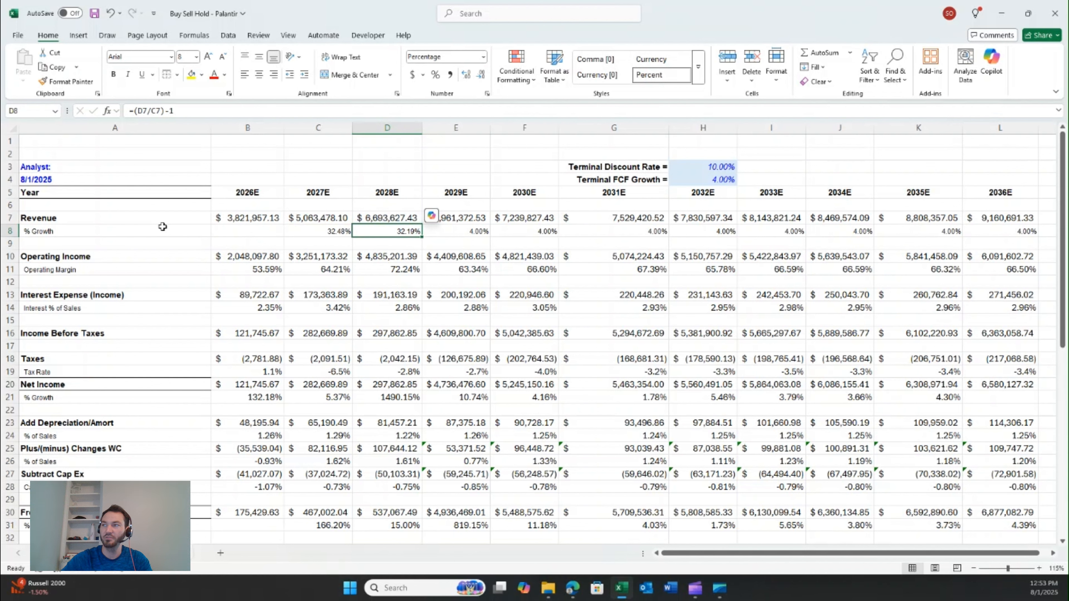
key(Right)
text(=H4)
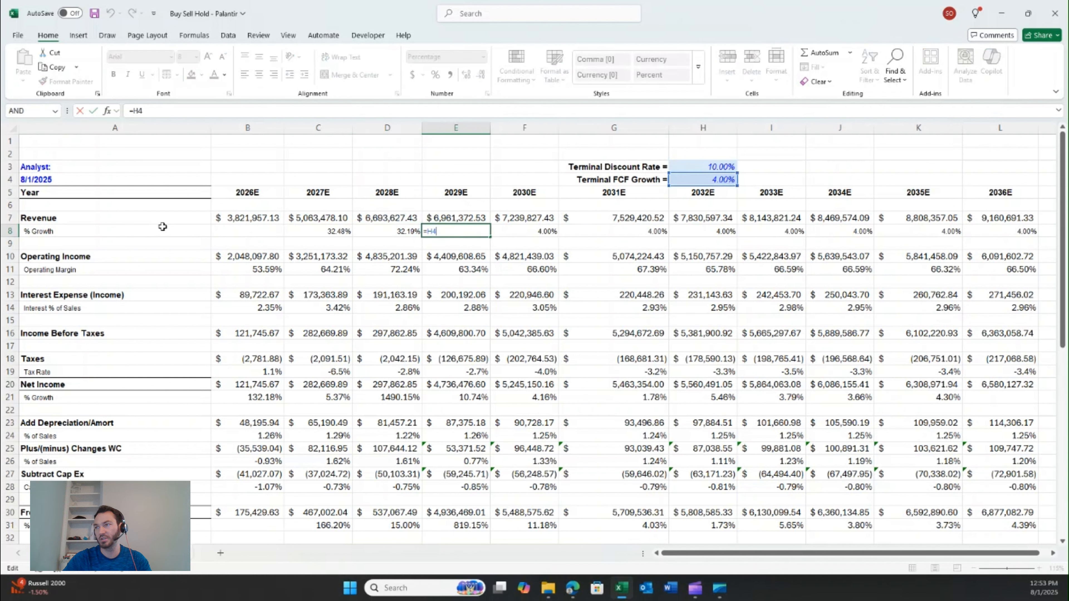
key(ctrl+Return)
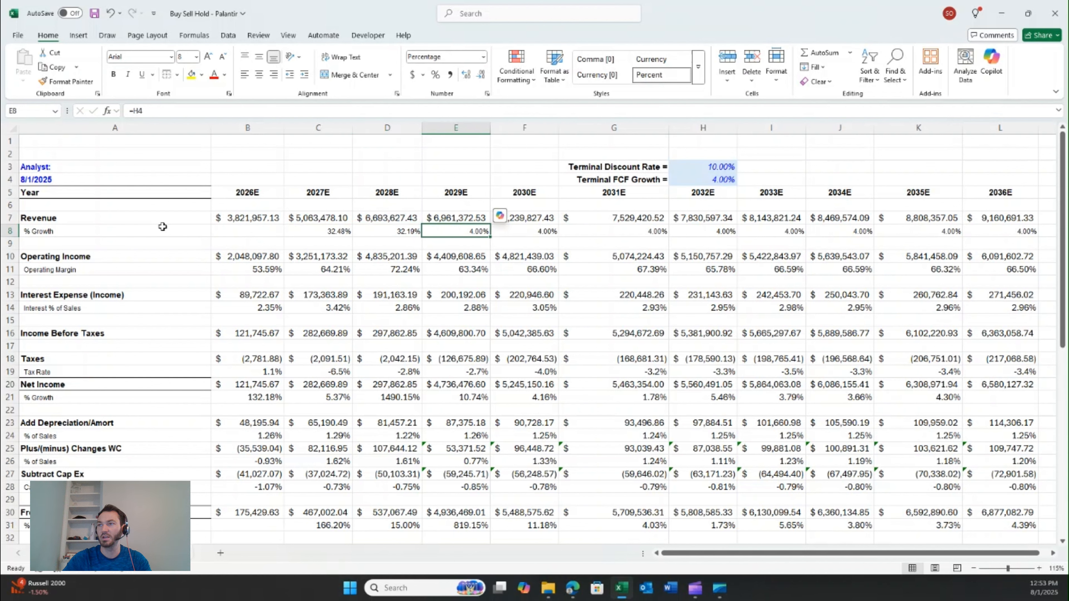
Inspect the projected revenue formulas from 2027E through 2031E
key(Left)
key(Up)
key(Left)
key(Left)
key(Right)
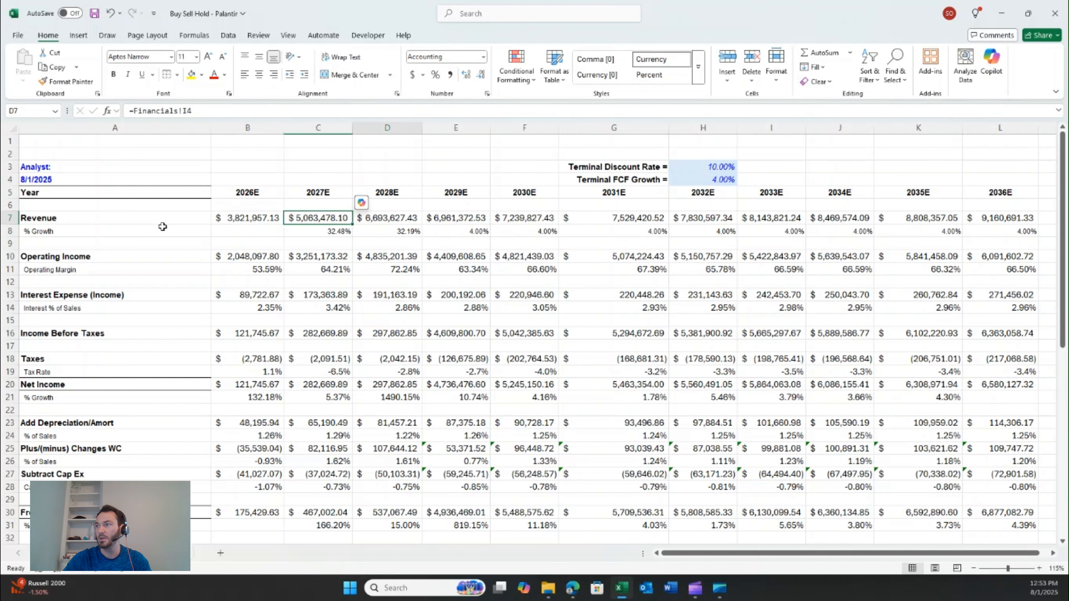
key(Right)
key(Right)
key(Right)
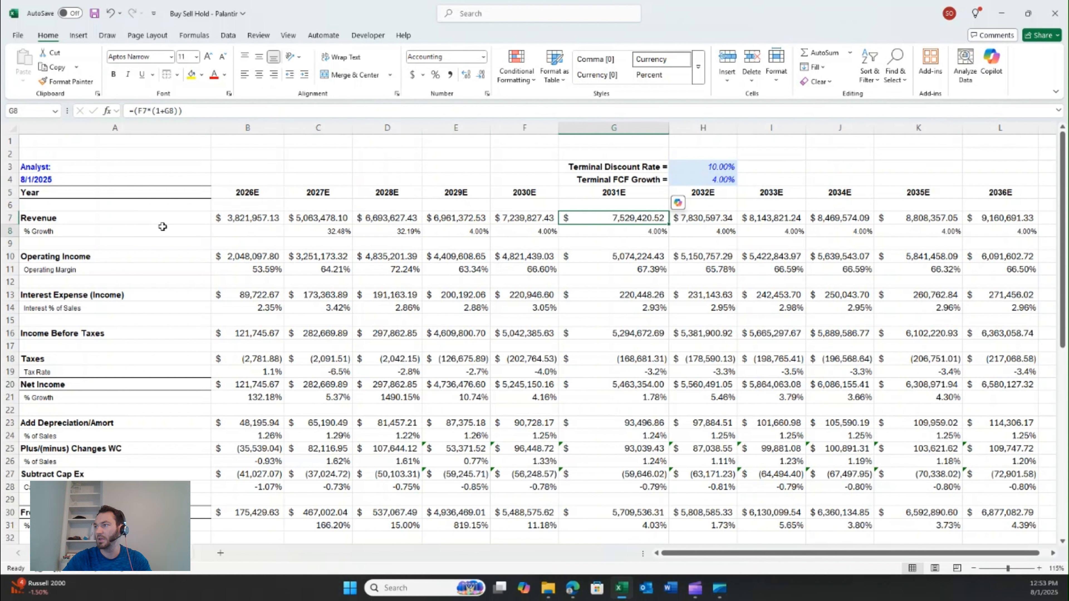
Inspect the 2026E operating income formula and its link to the Financials sheet
key(Down)
key(Down)
key(Left)
key(Left)
key(Left)
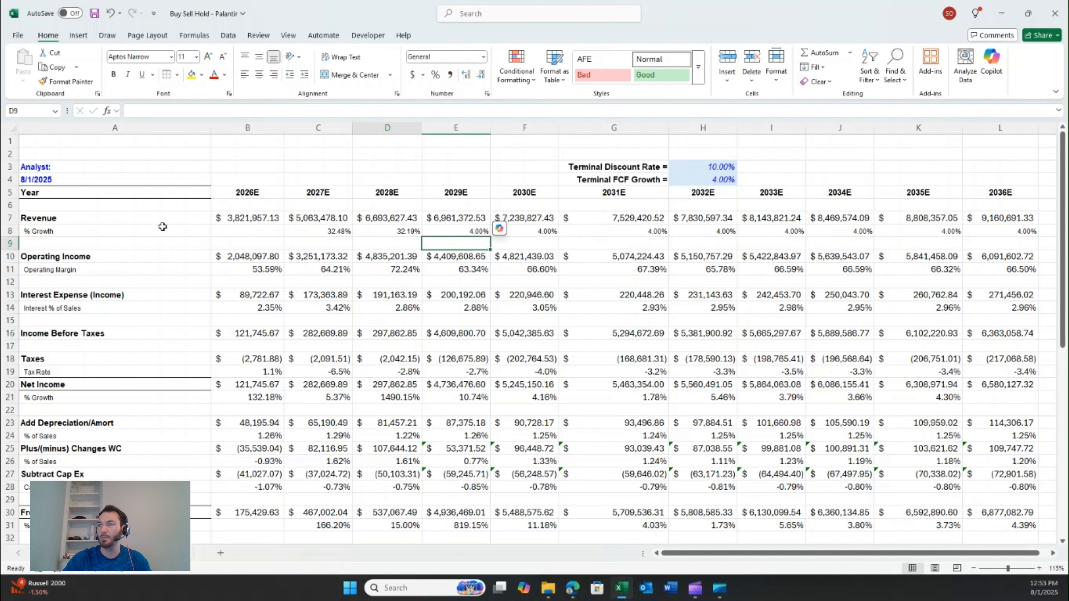
key(Left)
key(Left)
key(Down)
key(F2)
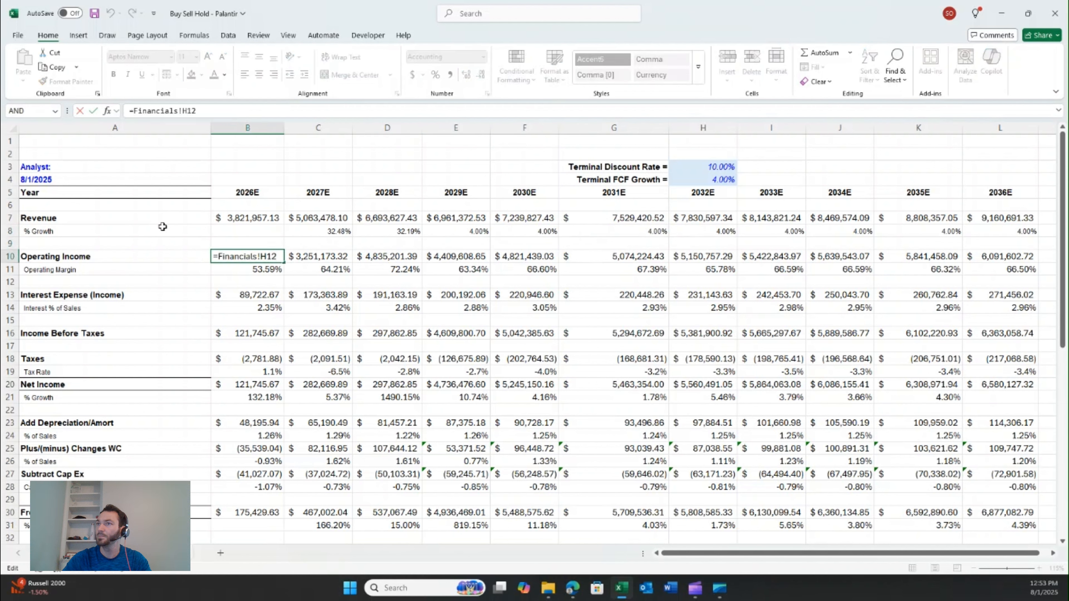
Inspect the operating income formulas for 2027E through 2029E, keeping the 2028E link as =Financials!J12
key(Tab)
key(F2)
key(Tab)
key(F2)
key(BackSpace)
key(BackSpace)
key(BackSpace)
text(J12)
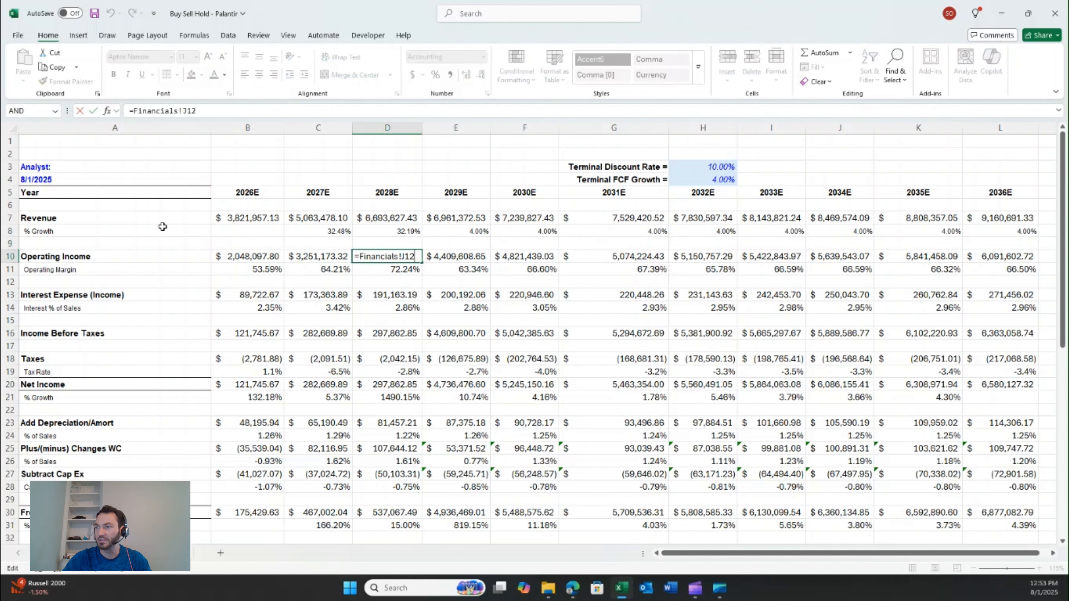
key(Return)
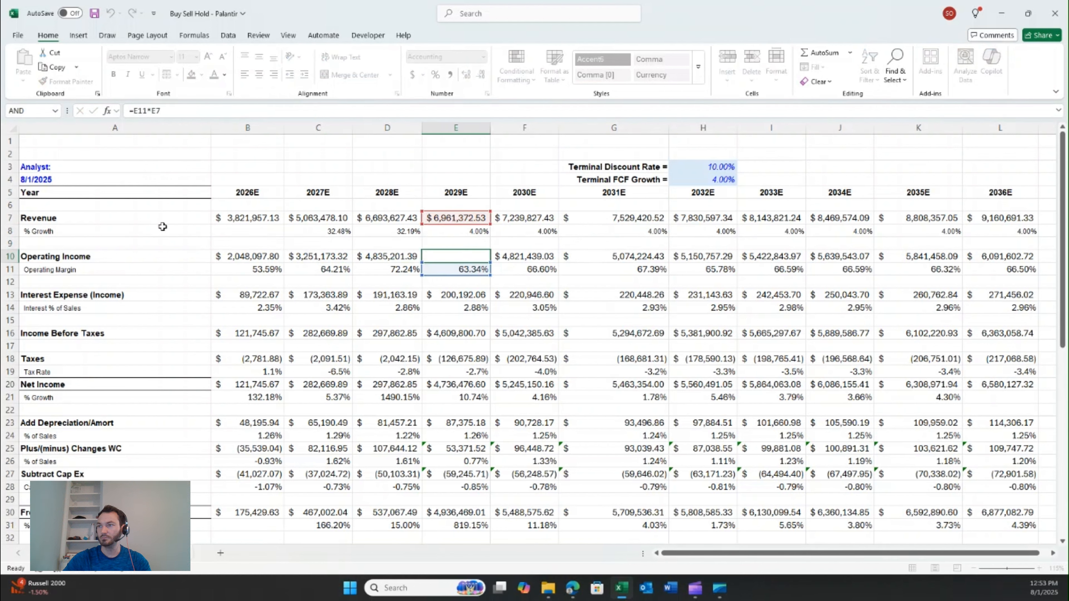
Inspect the 2026E income before taxes formula and its link to the Financials sheet
key(Left)
key(Left)
key(Down)
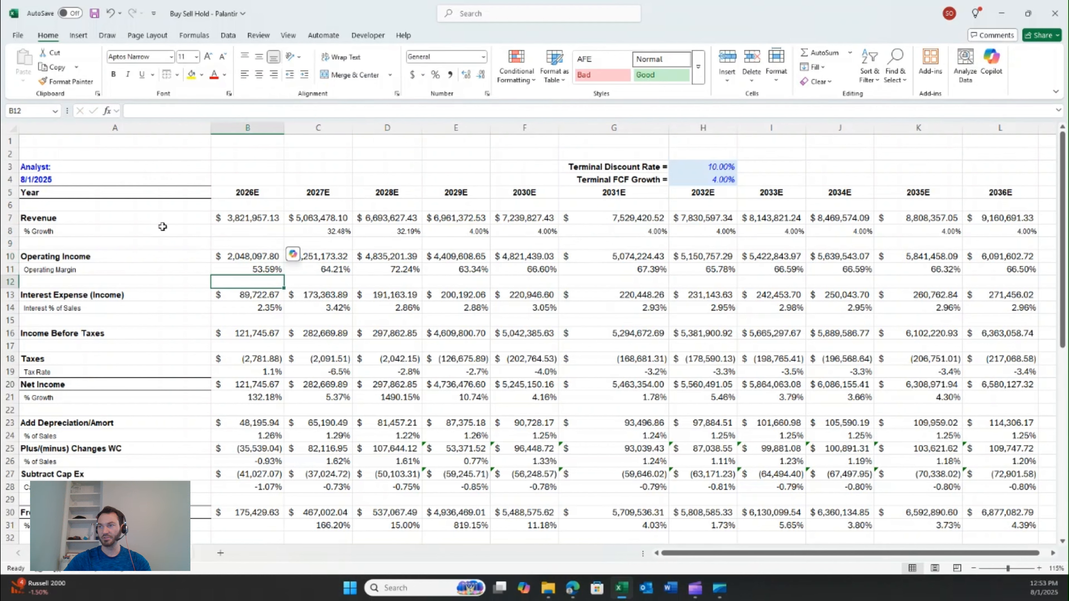
key(Down)
key(Down)
key(Down)
key(Down)
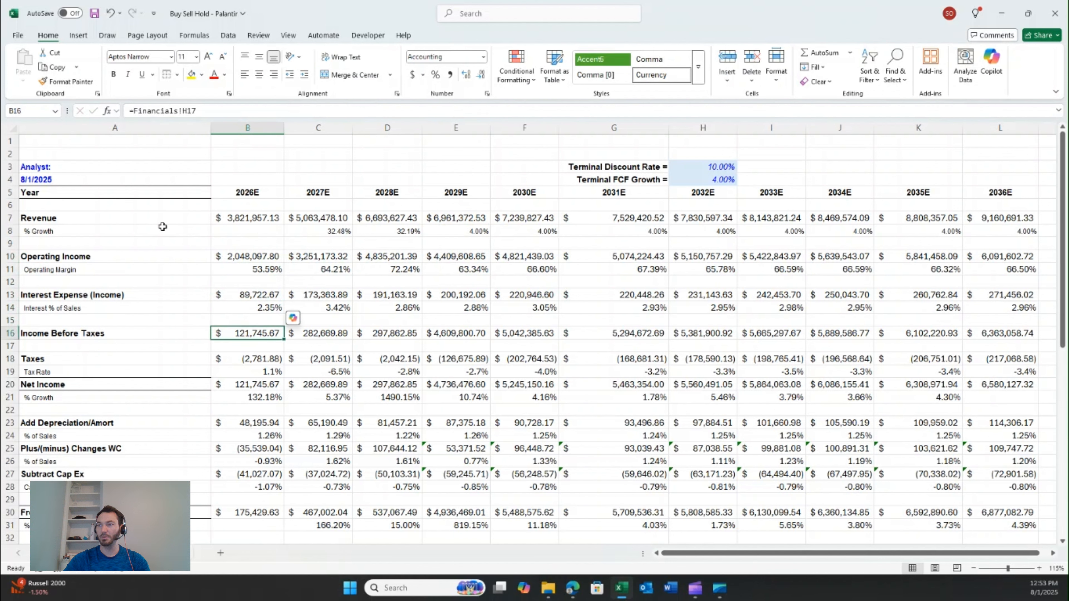
Inspect the 2029E income before taxes formula and the 2028E link beside it
key(Right)
key(Right)
key(Right)
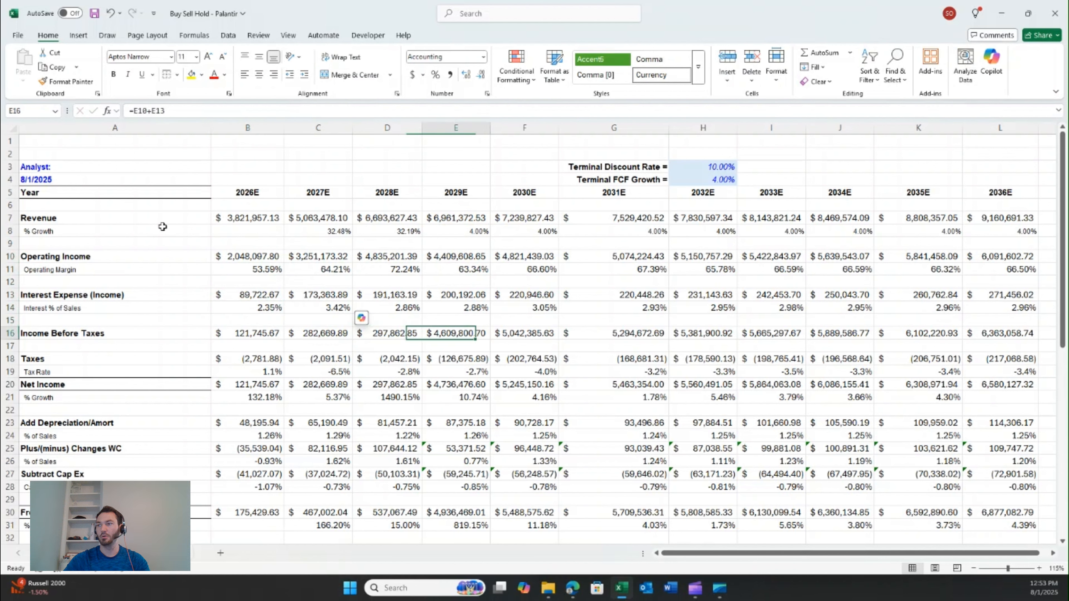
key(F2)
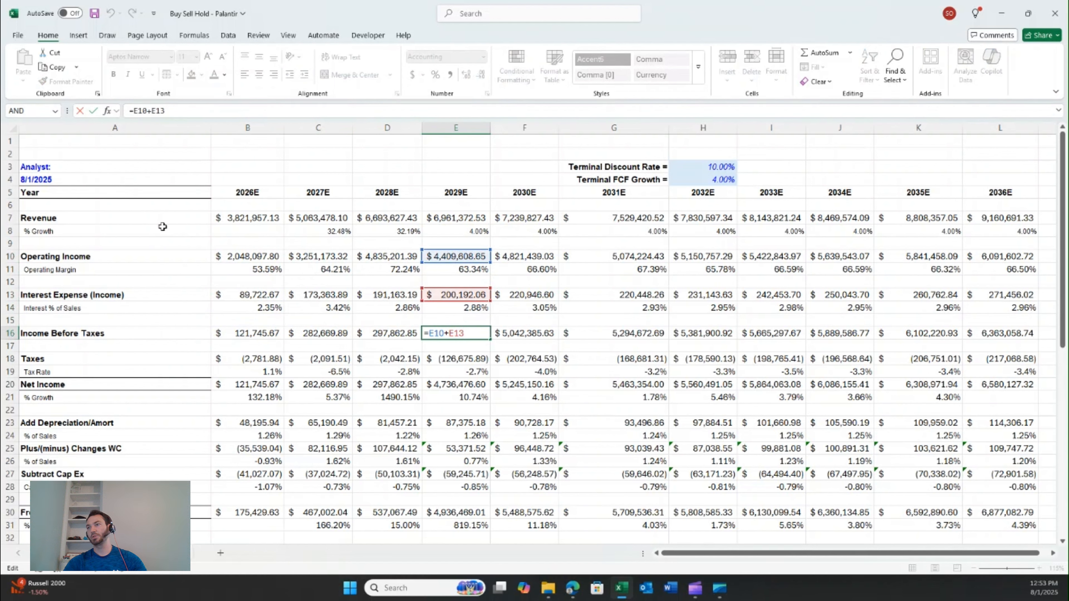
key(Escape)
key(Left)
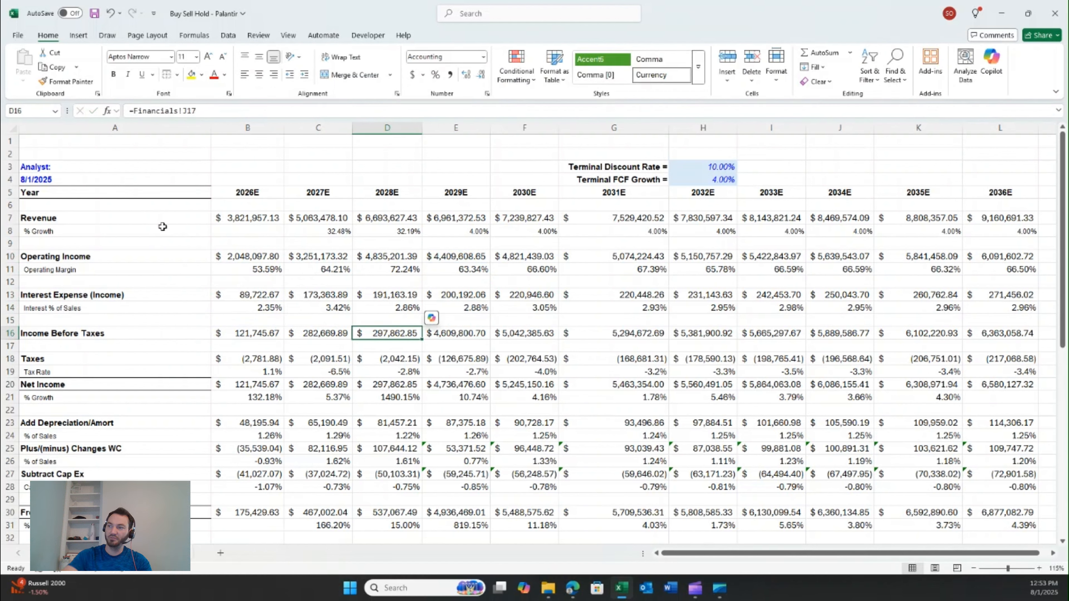
Compare the 2029E income before taxes formula with the 2028E link, leaving both without edits
key(Right)
key(F2)
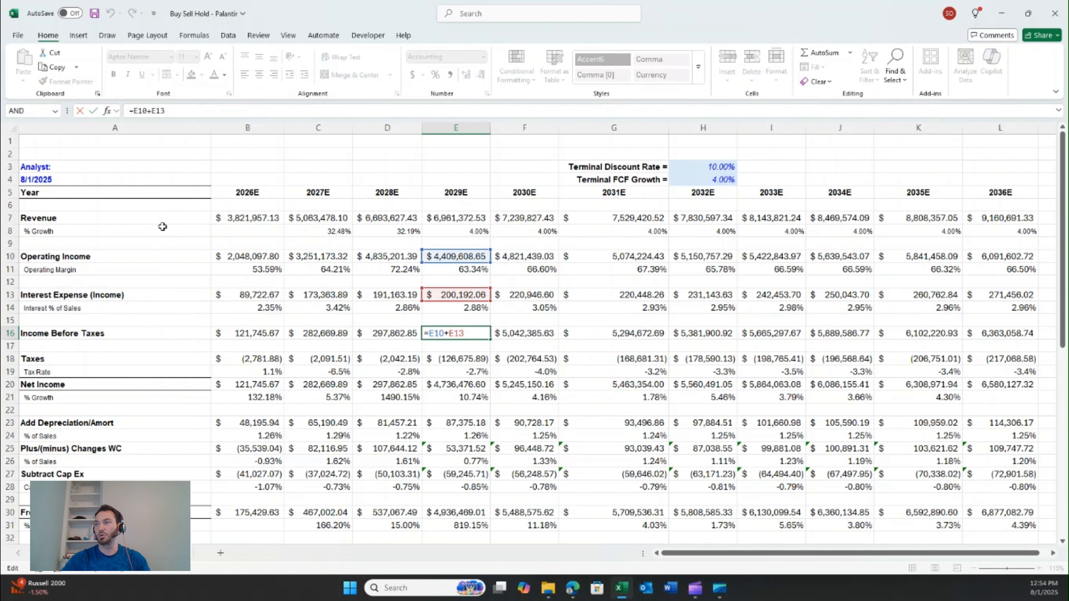
key(Escape)
key(Left)
key(F2)
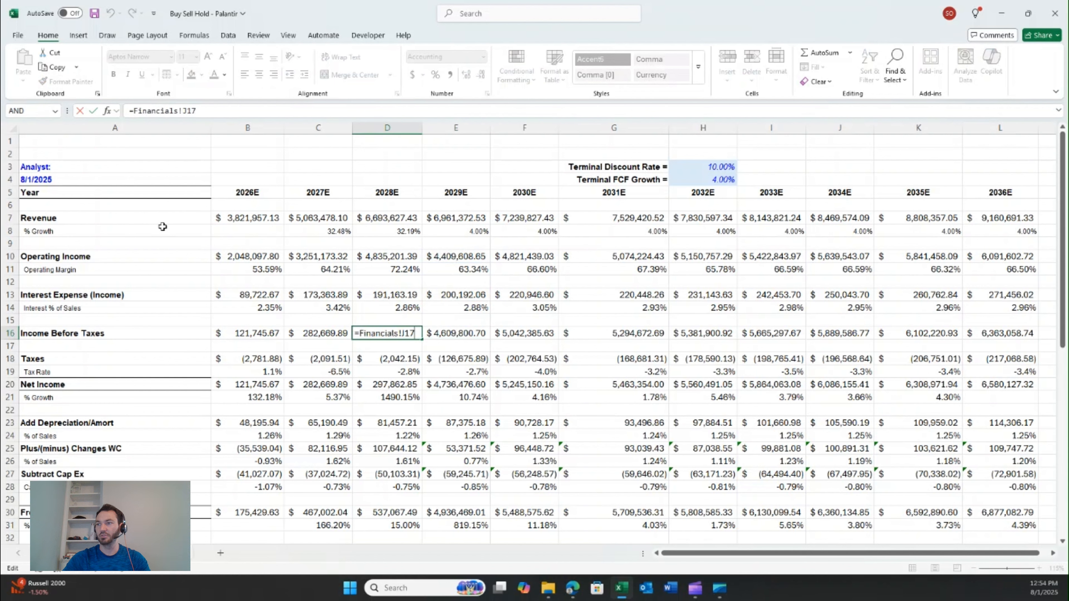
key(Escape)
key(Right)
key(F2)
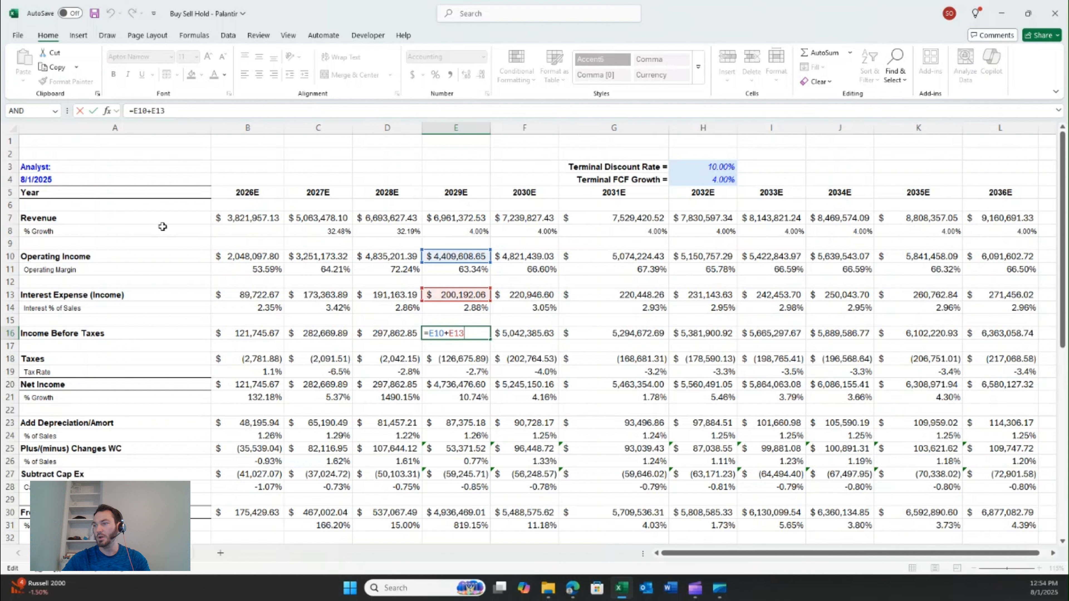
key(Escape)
Inspect the 2029E formulas for net income and free cash flow
scroll(203, 205, down, 1)
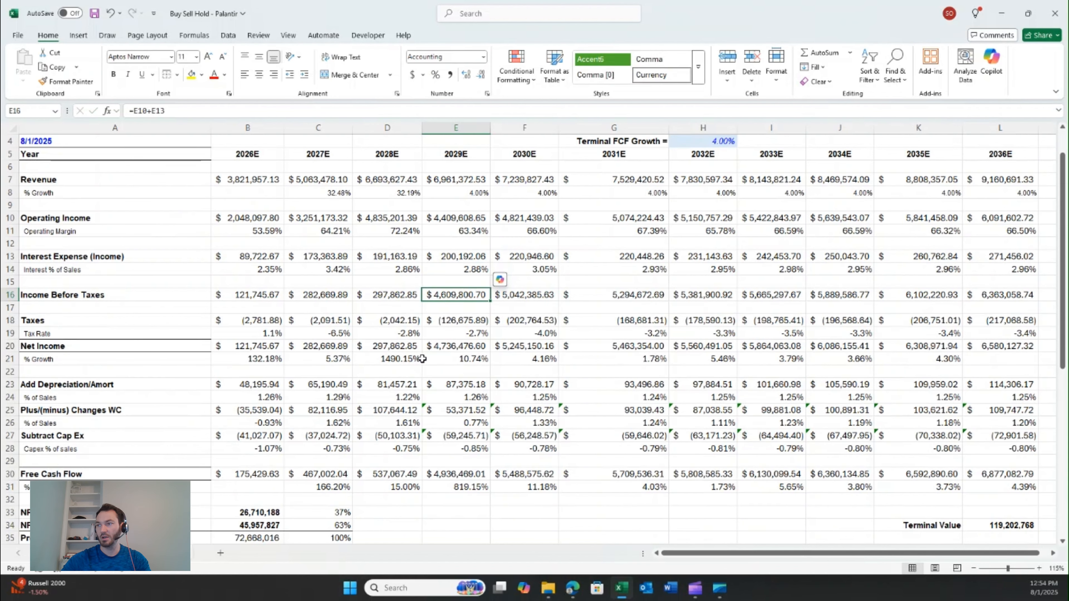
double_click(450, 346)
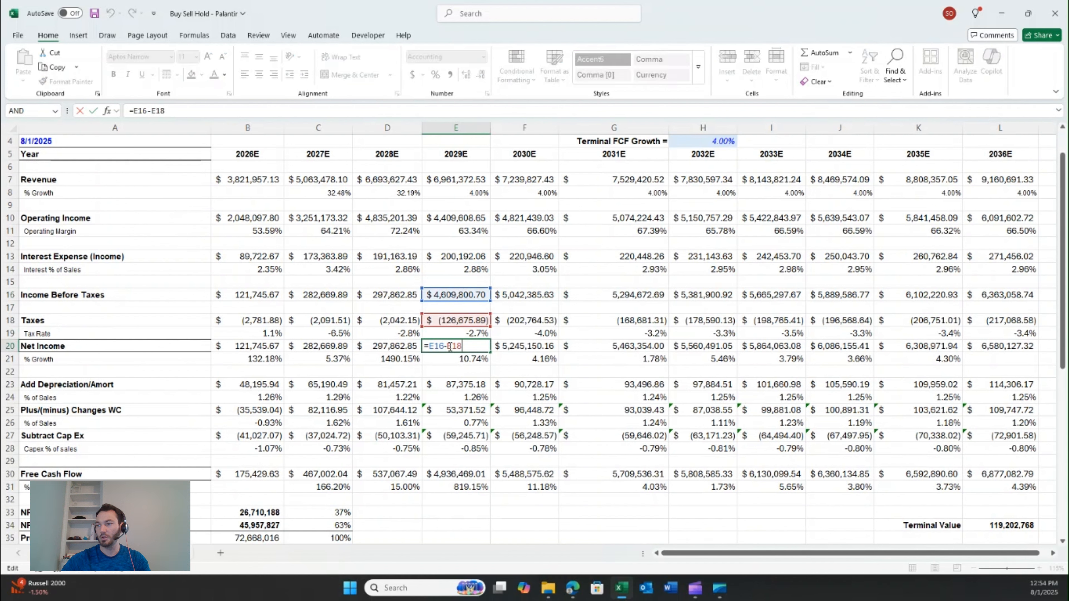
key(Escape)
double_click(451, 474)
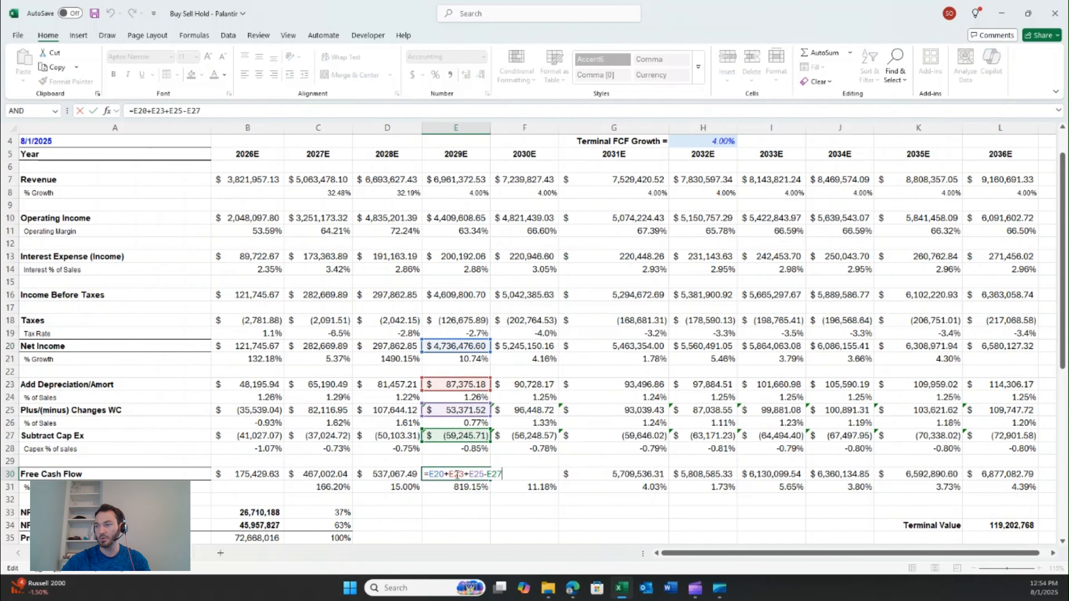
key(Escape)
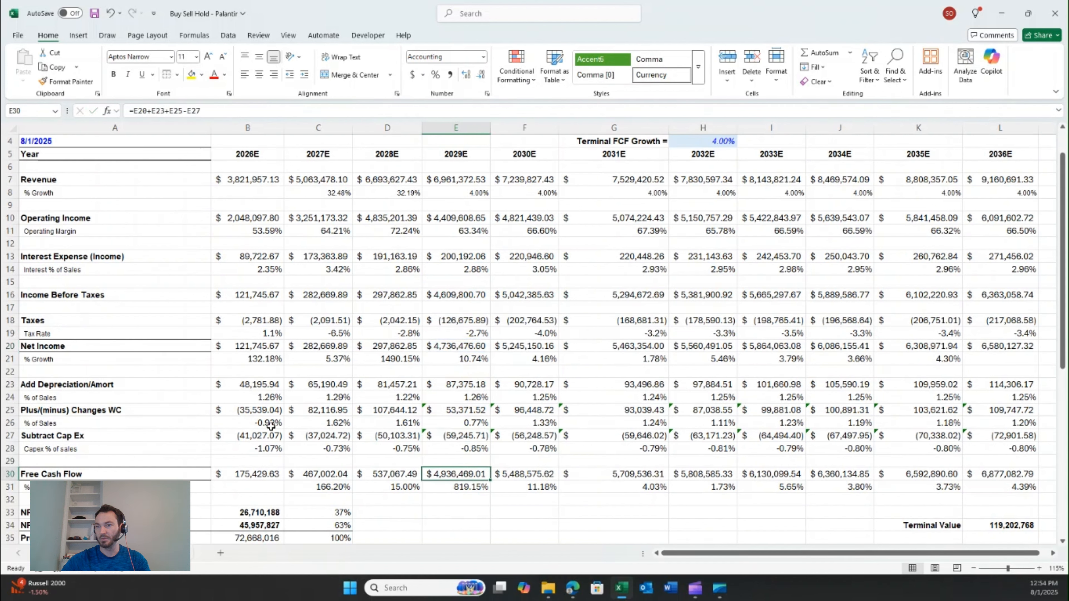
Inspect the formulas for the NPV of cash flows and the NPV of terminal value
scroll(198, 436, up, 1)
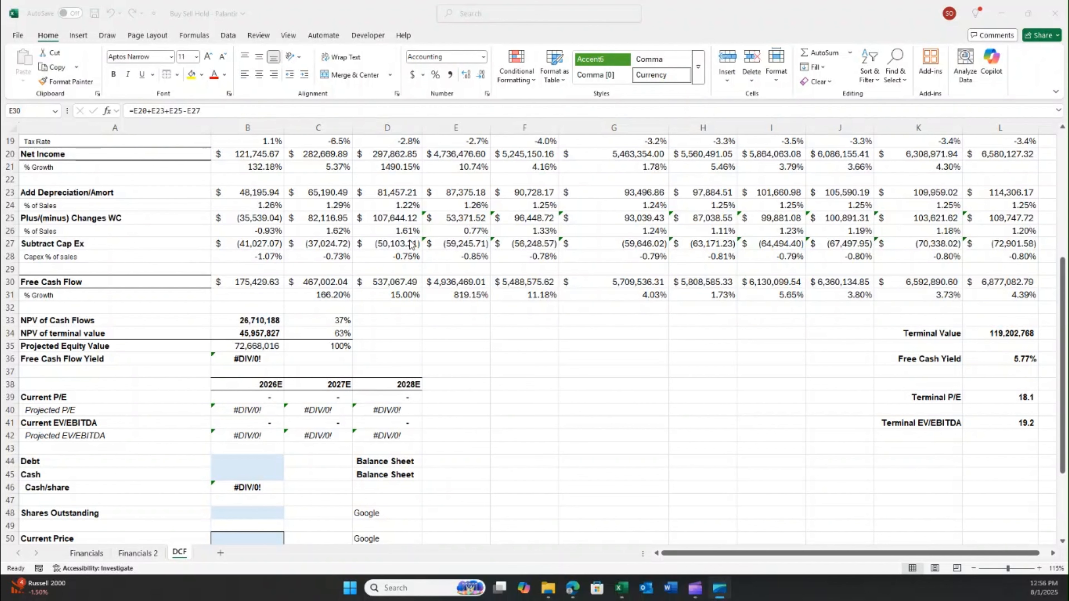
scroll(471, 278, down, 1)
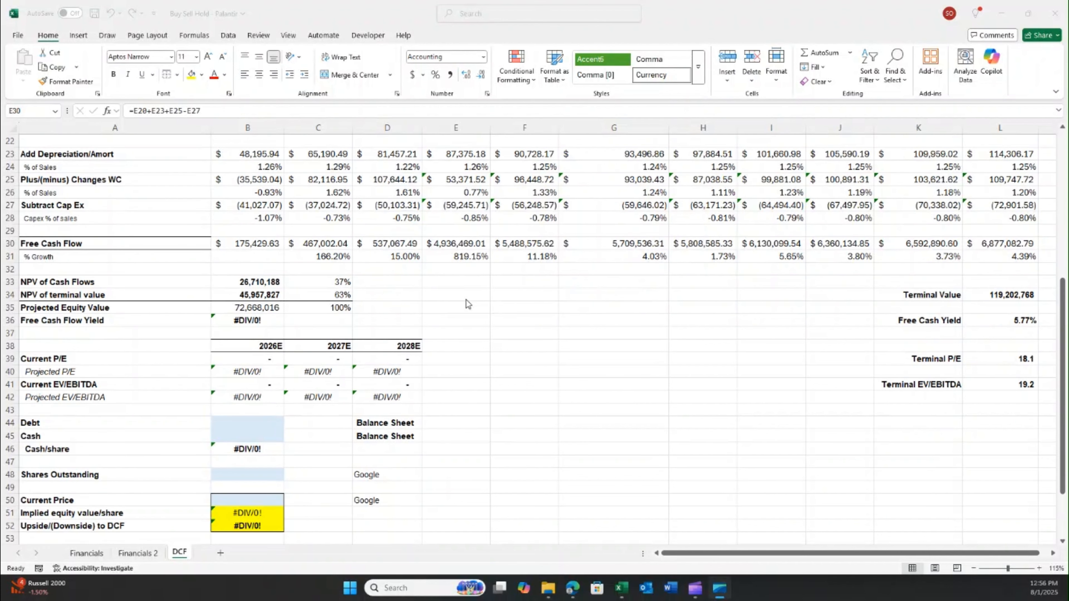
click(283, 281)
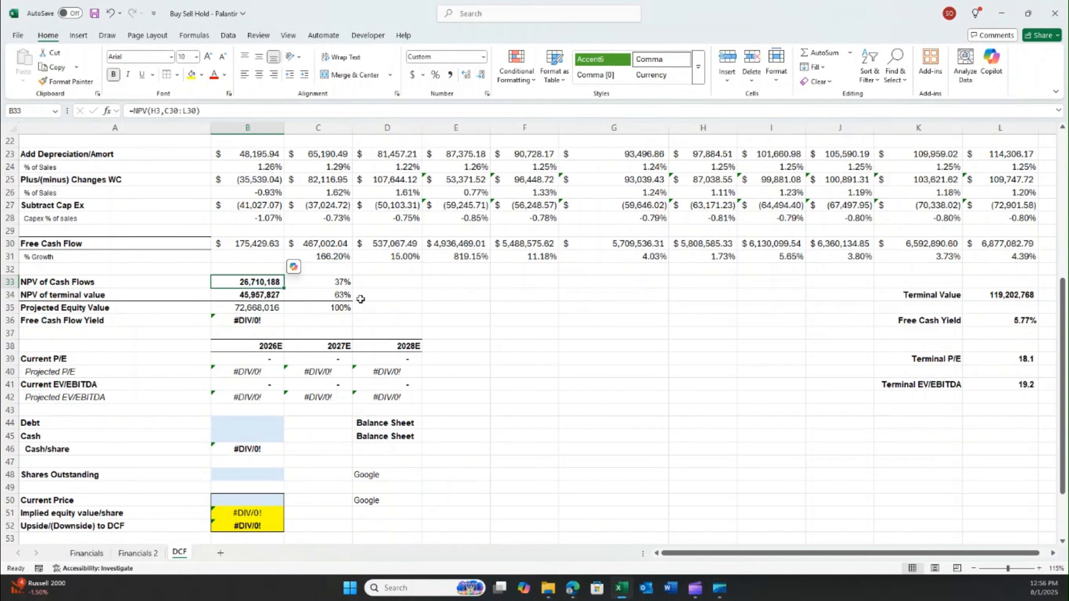
key(F2)
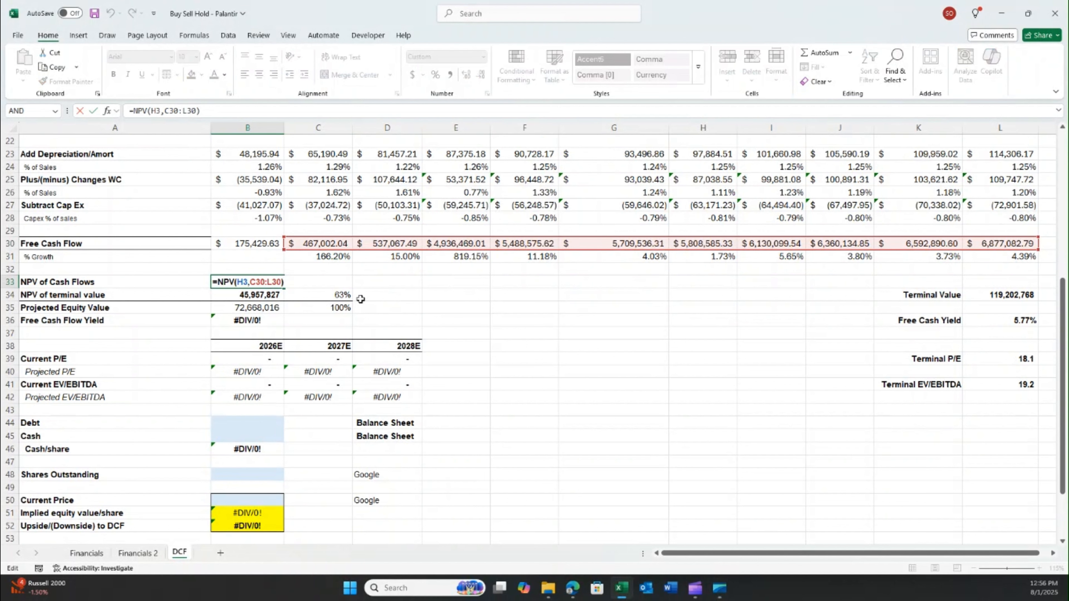
key(Return)
key(F2)
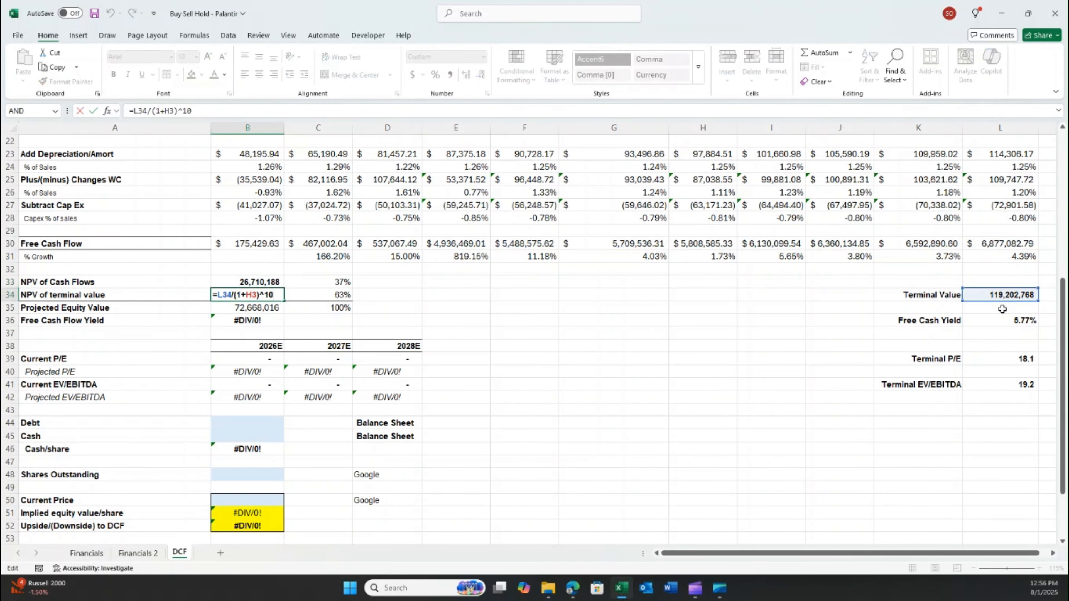
Inspect the Terminal Value formula and the discount rate and FCF growth cells it references
click(1007, 299)
key(F2)
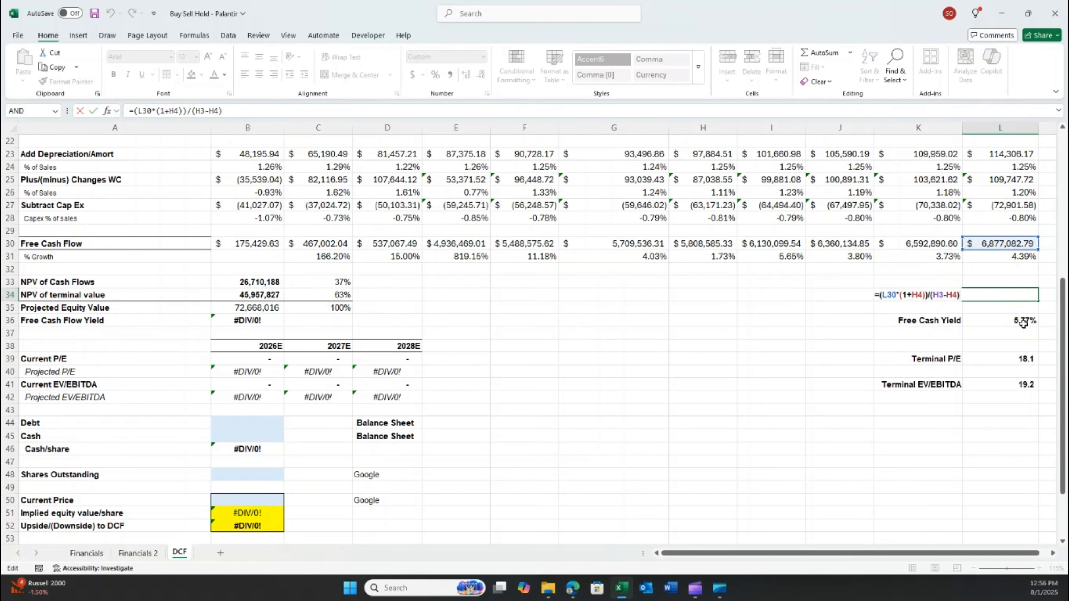
scroll(614, 254, up, 7)
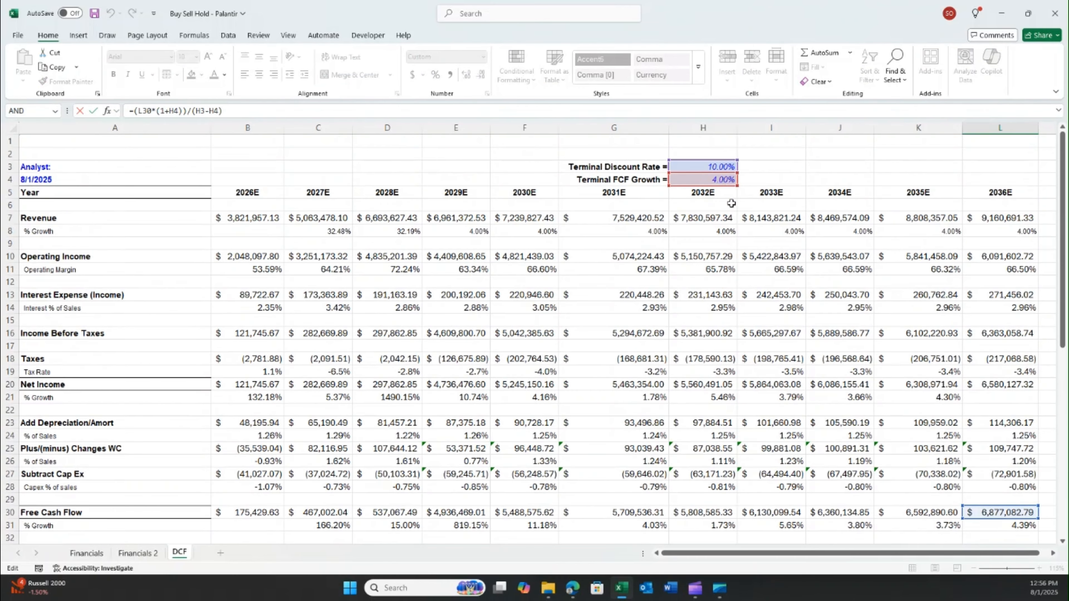
key(Escape)
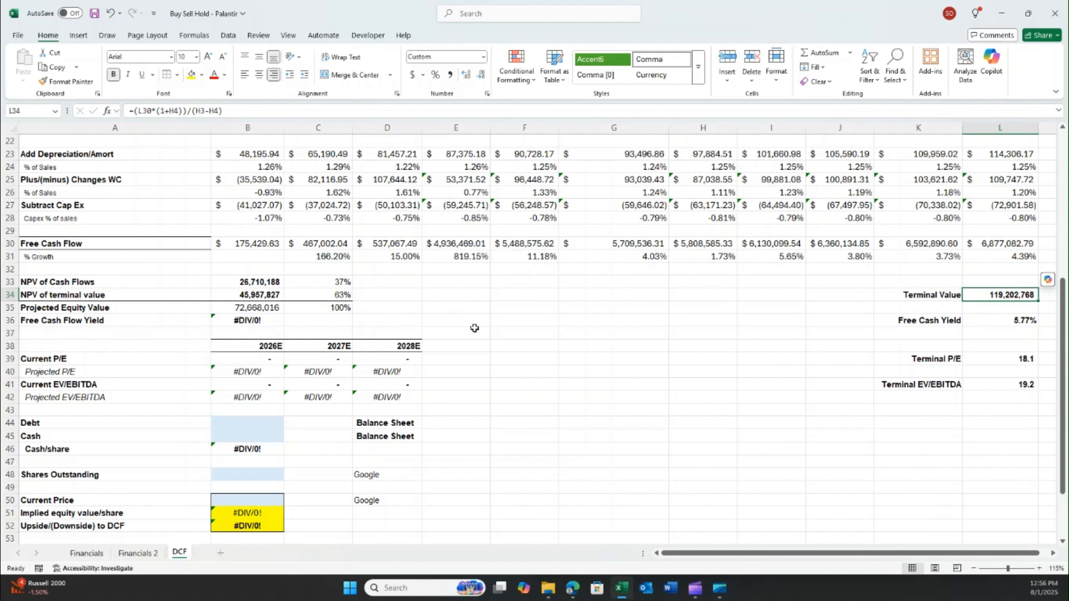
Place the DCF workbook side by side with Palantir's consolidated balance sheet, keeping the Debt and Cash inputs in view
scroll(473, 330, down, 1)
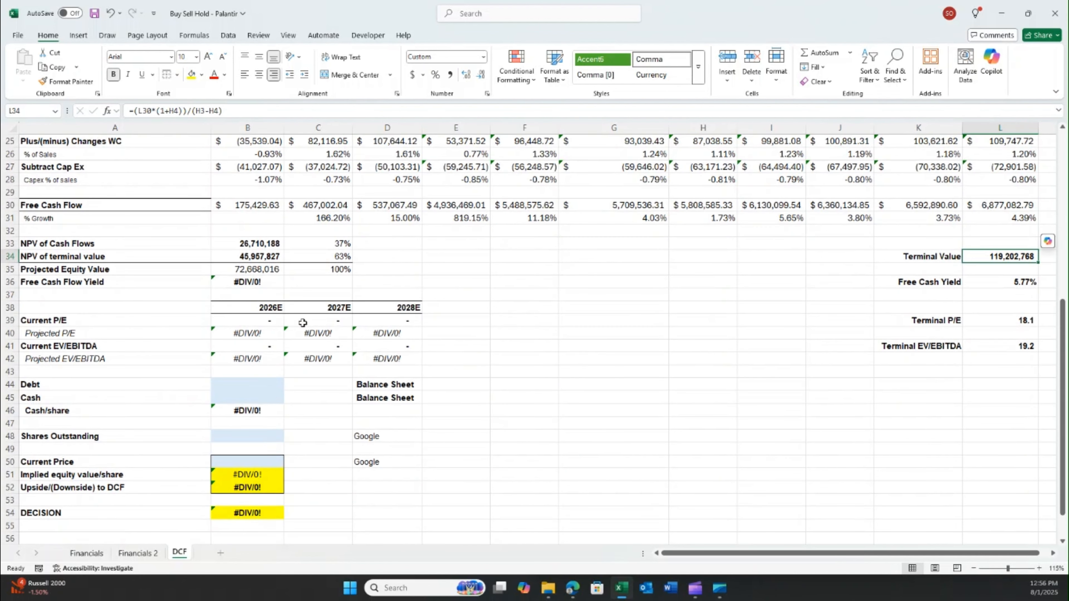
double_click(320, 13)
key(super+Left)
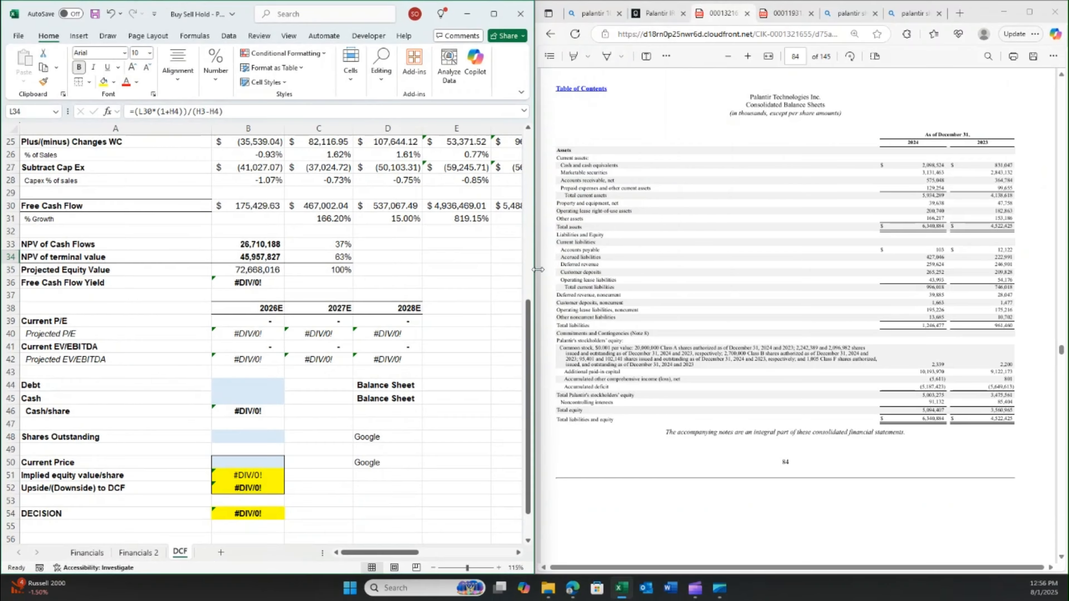
Enter the 2024 cash and cash equivalents figure 2,098,524 from the balance sheet in the Debt input
click(775, 275)
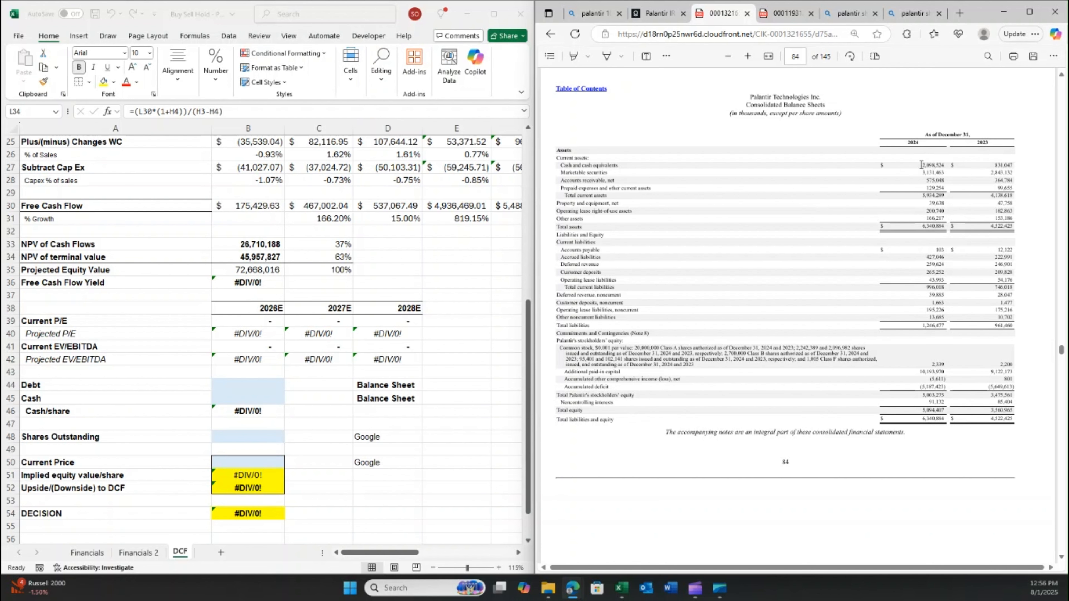
drag(921, 164, 934, 164)
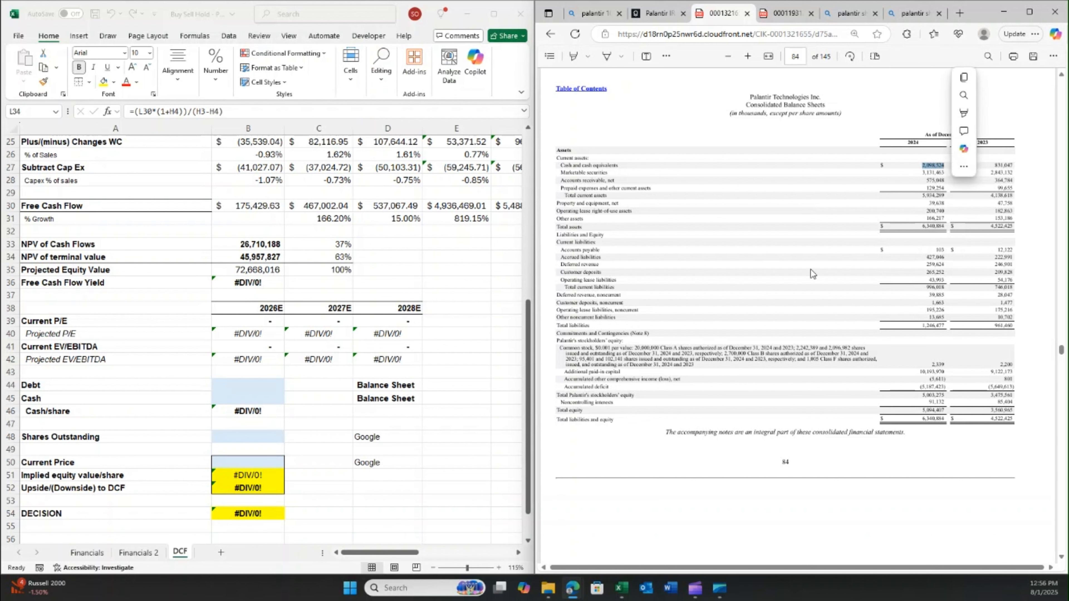
click(247, 386)
click(247, 385)
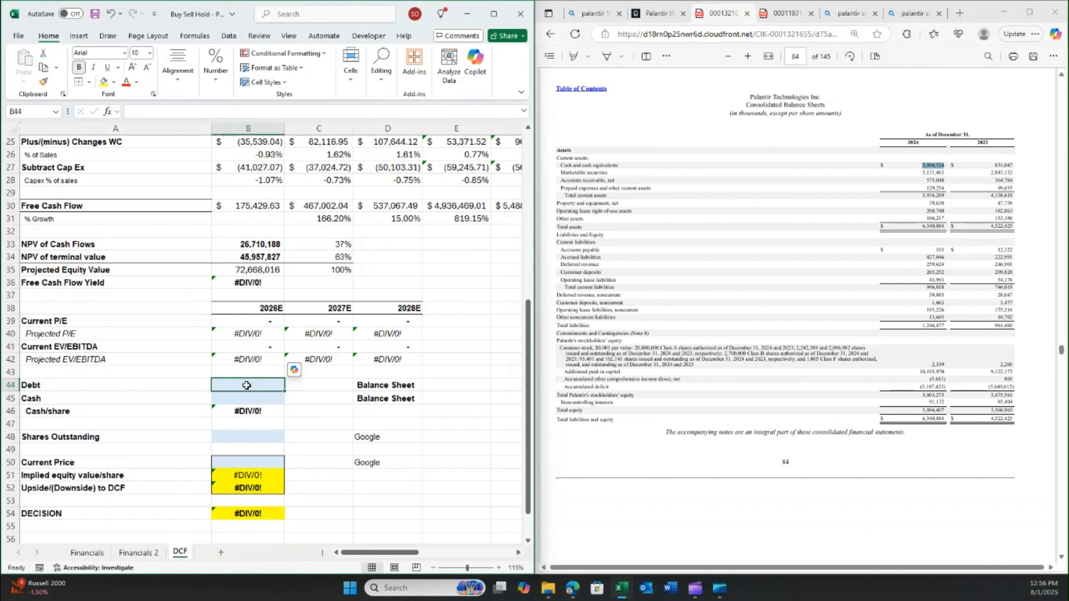
text(0)
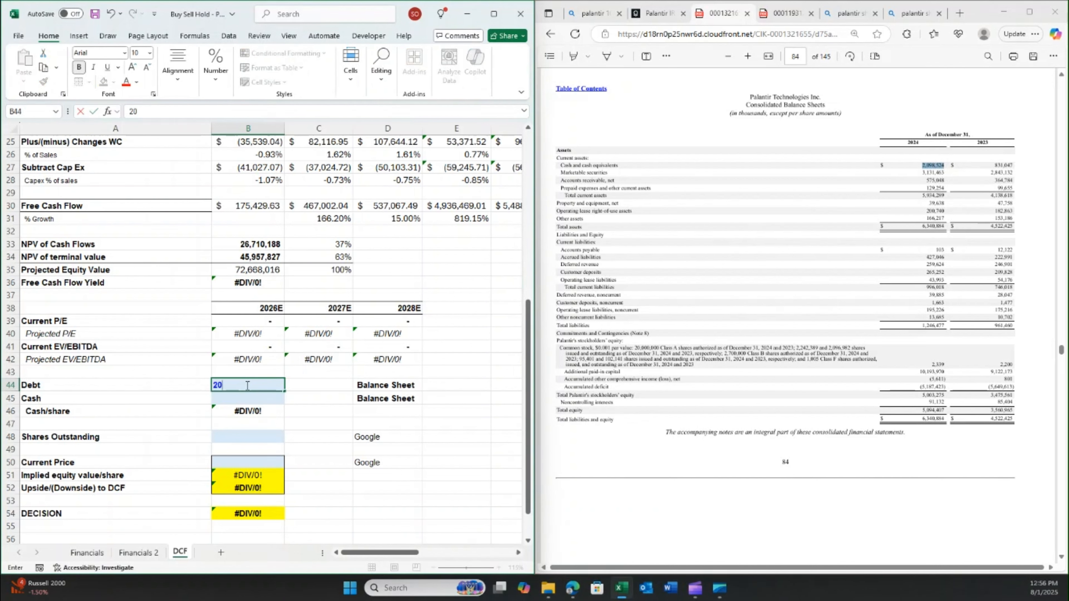
text(524)
key(Return)
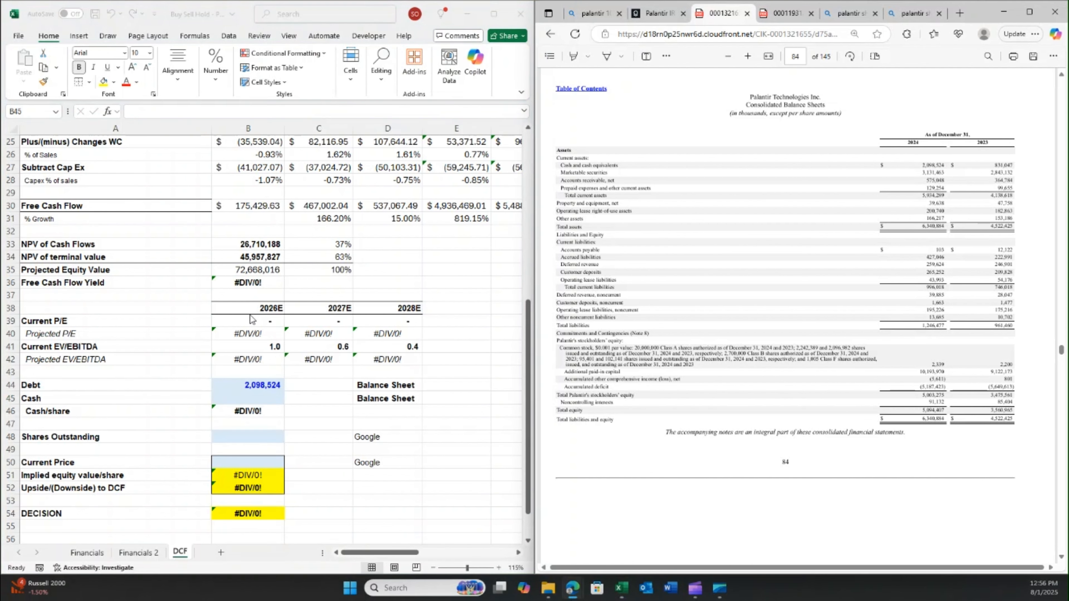
Copy 2,098,524 from the Debt input into the Cash input and clear Debt
click(258, 384)
key(ctrl+c)
key(Down)
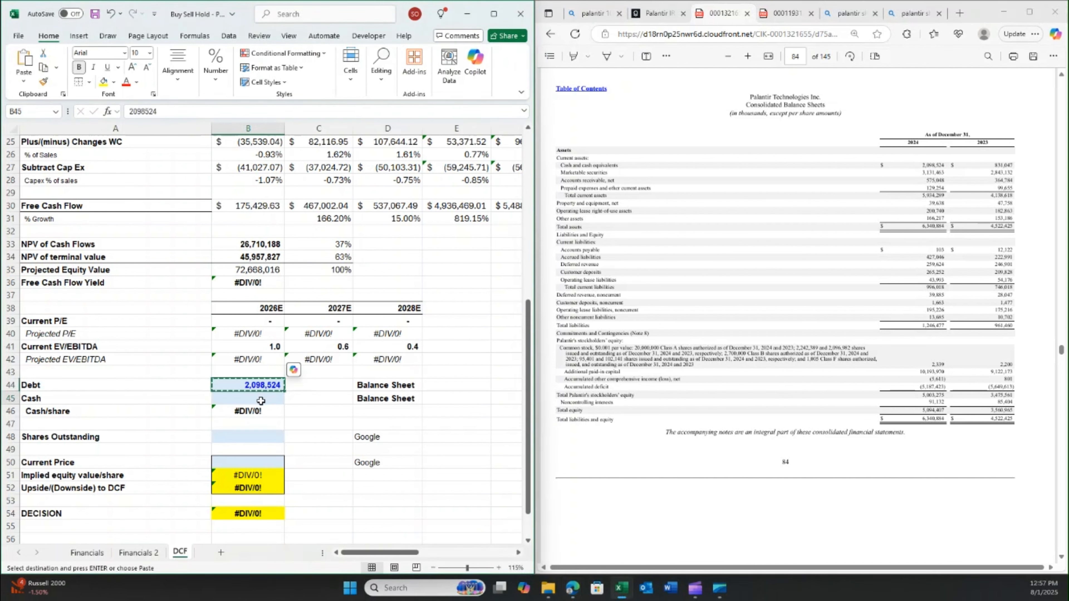
key(ctrl+v)
click(261, 385)
key(Delete)
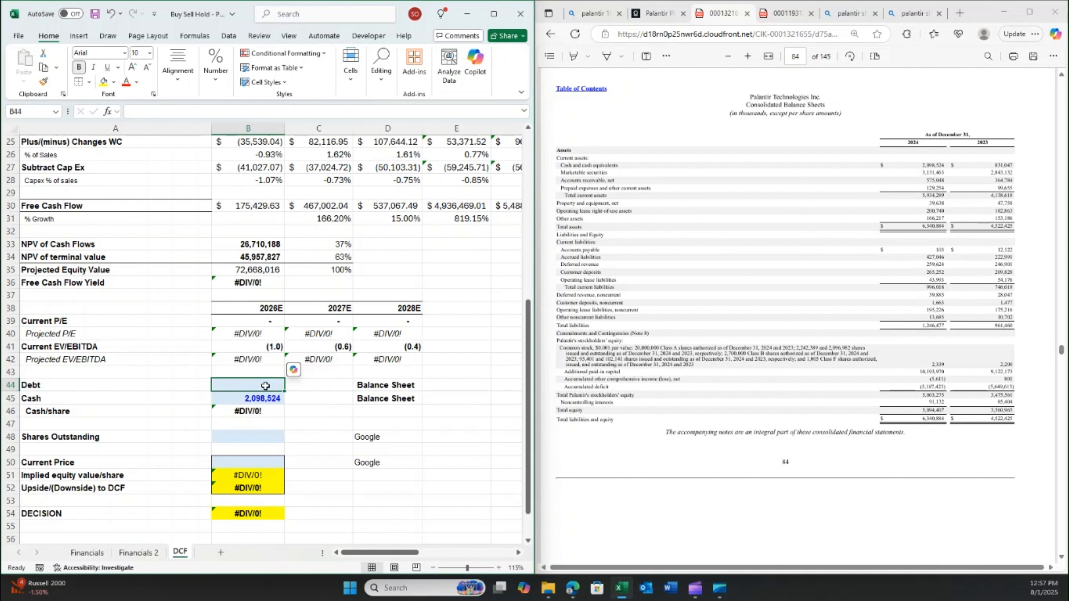
Enter the 2024 total liabilities and equity figure 6,340,884 from the balance sheet as Debt
click(902, 428)
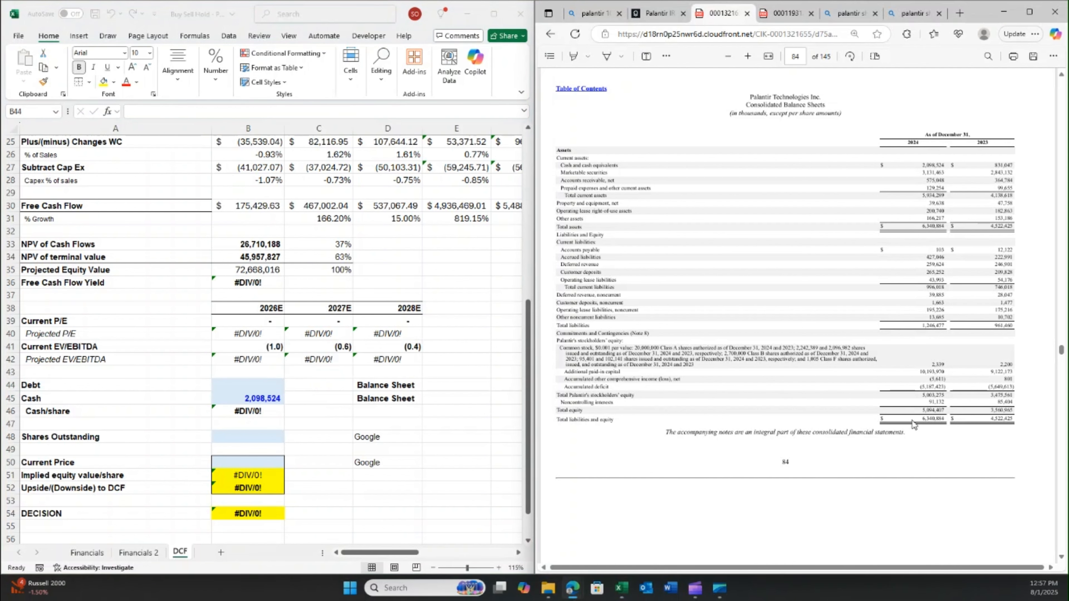
drag(950, 418, 921, 418)
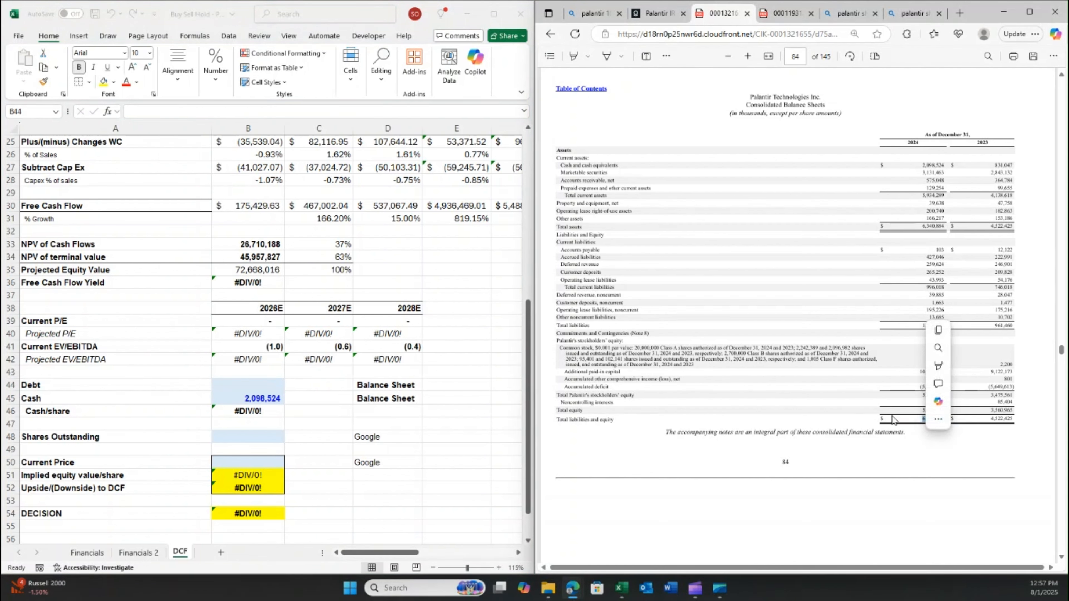
key(ctrl+c)
click(245, 381)
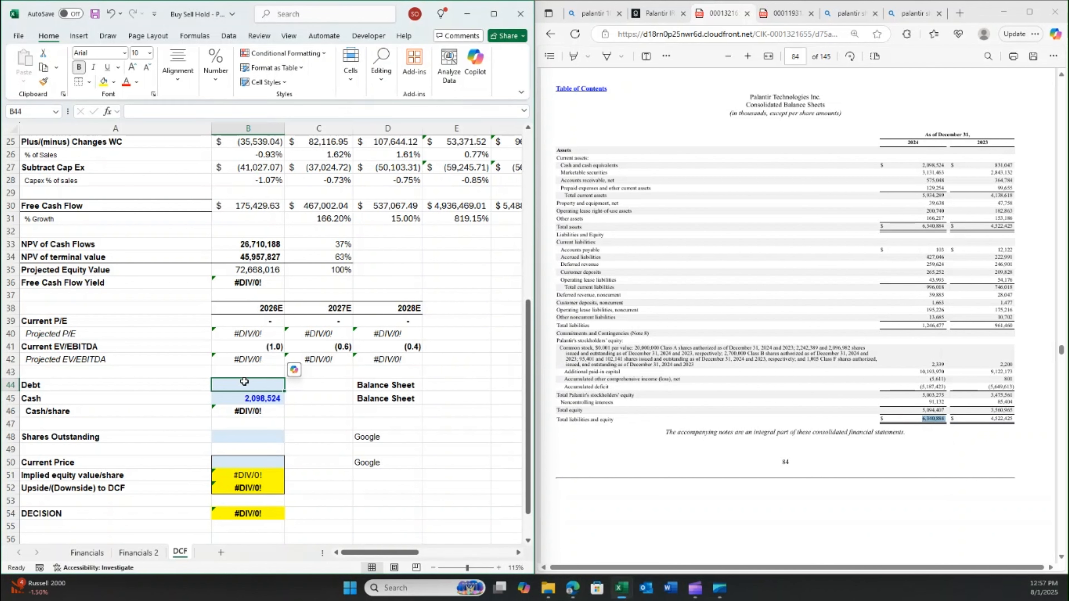
text(6340884)
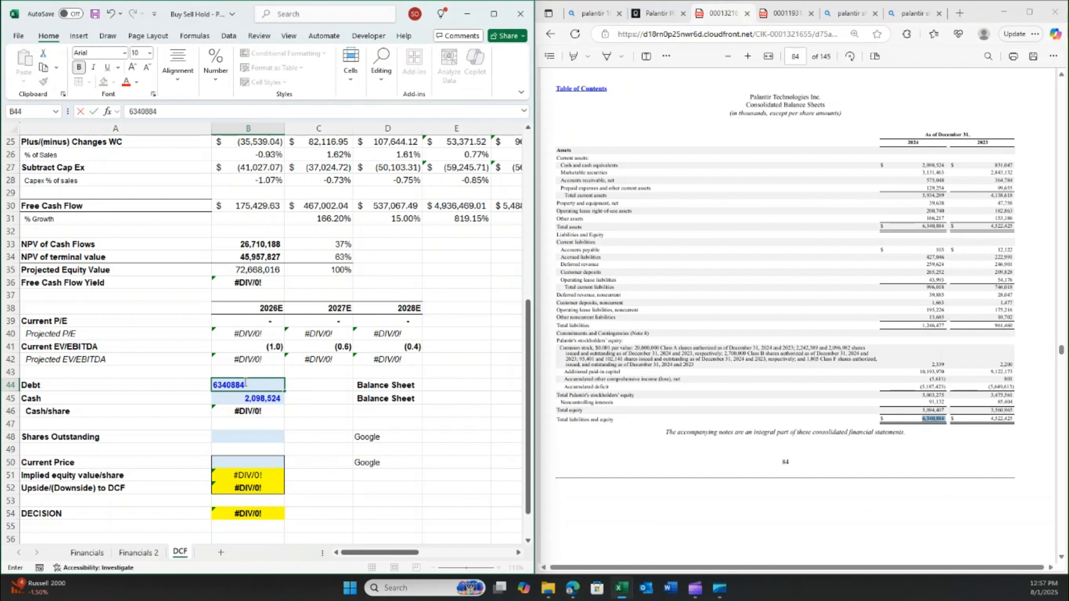
key(Return)
Enter 255,300 as Shares Outstanding, taken from the Palantir shares outstanding search result of about 2.553 billion shares
key(Down)
key(Down)
key(Down)
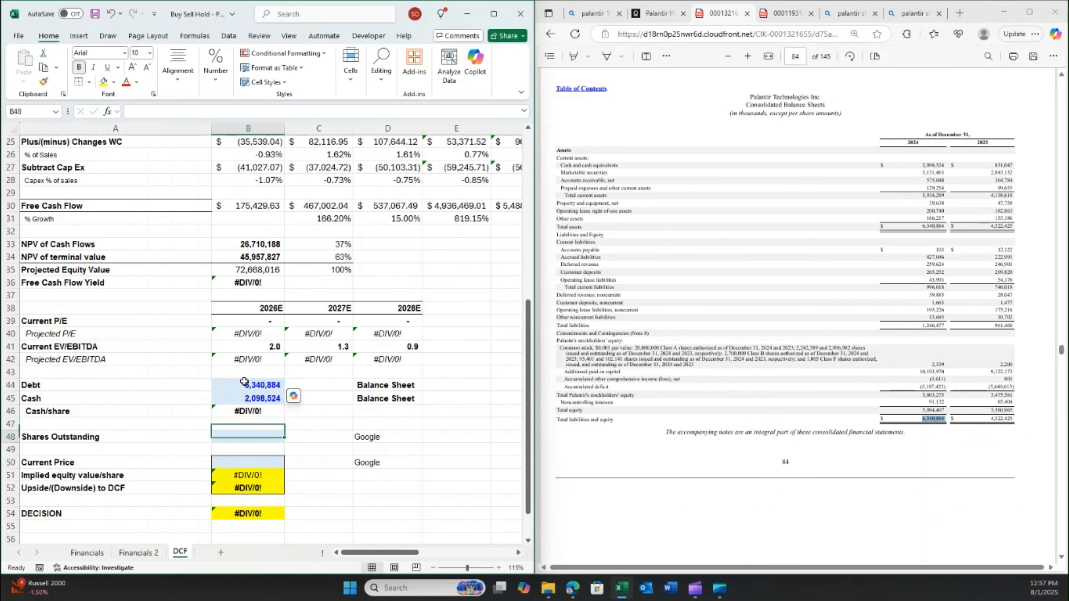
click(770, 360)
key(ctrl+Tab)
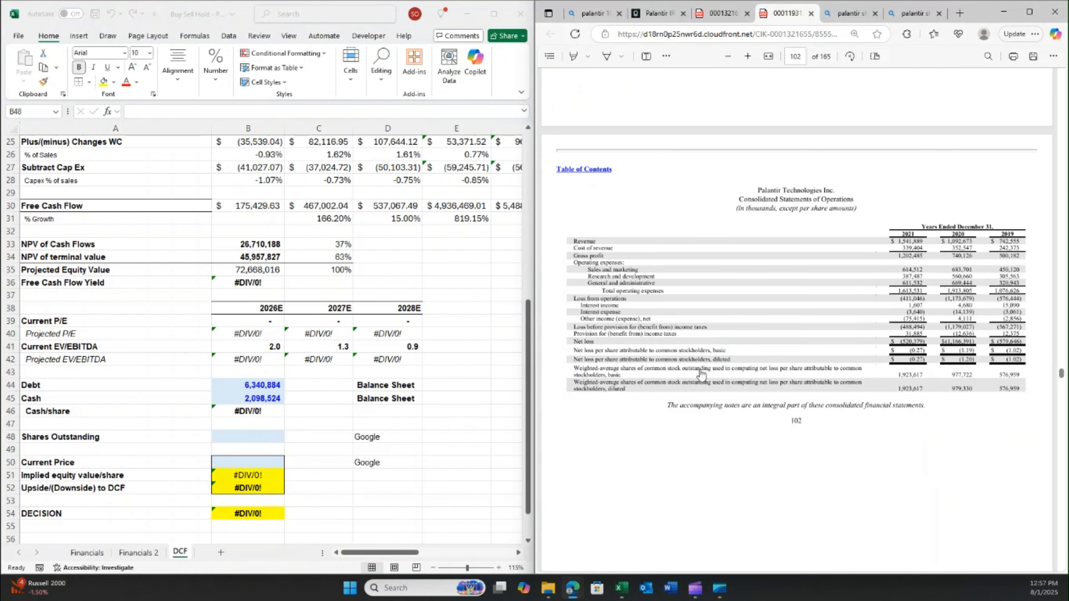
key(ctrl+Tab)
click(270, 437)
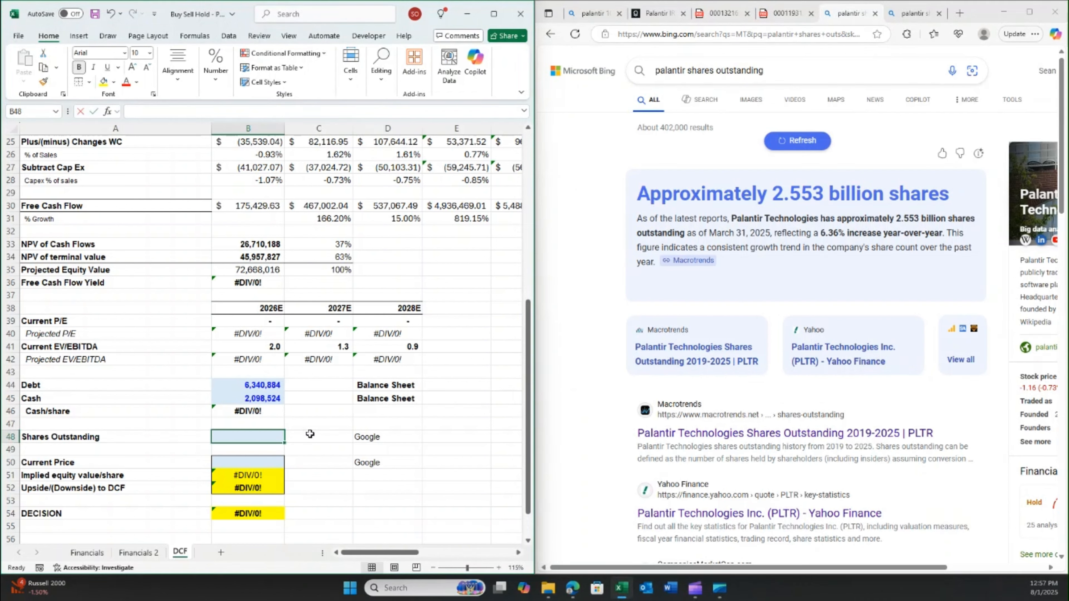
text(255300)
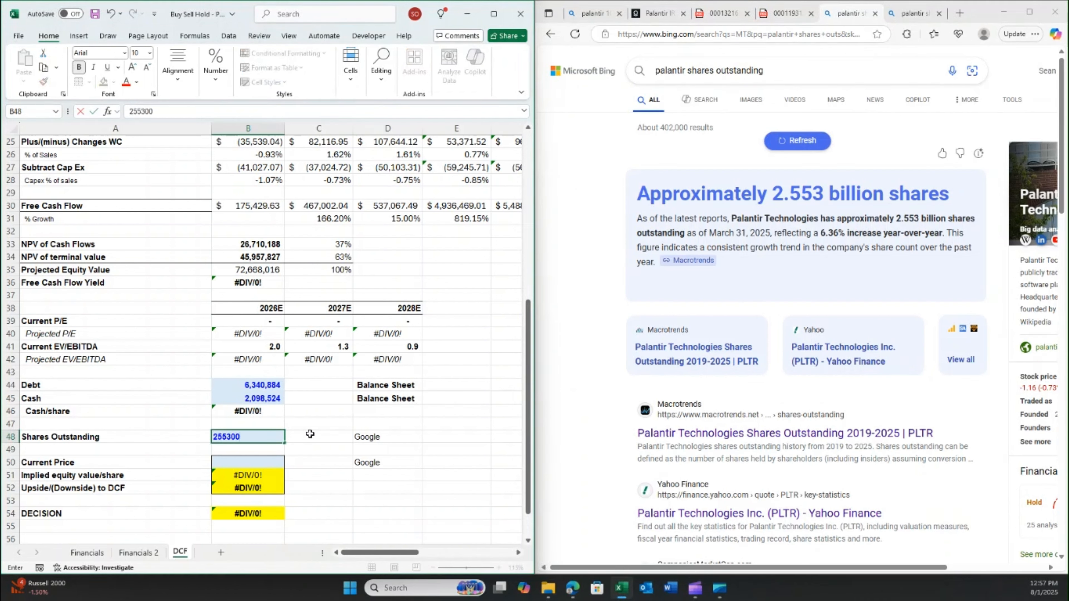
key(Return)
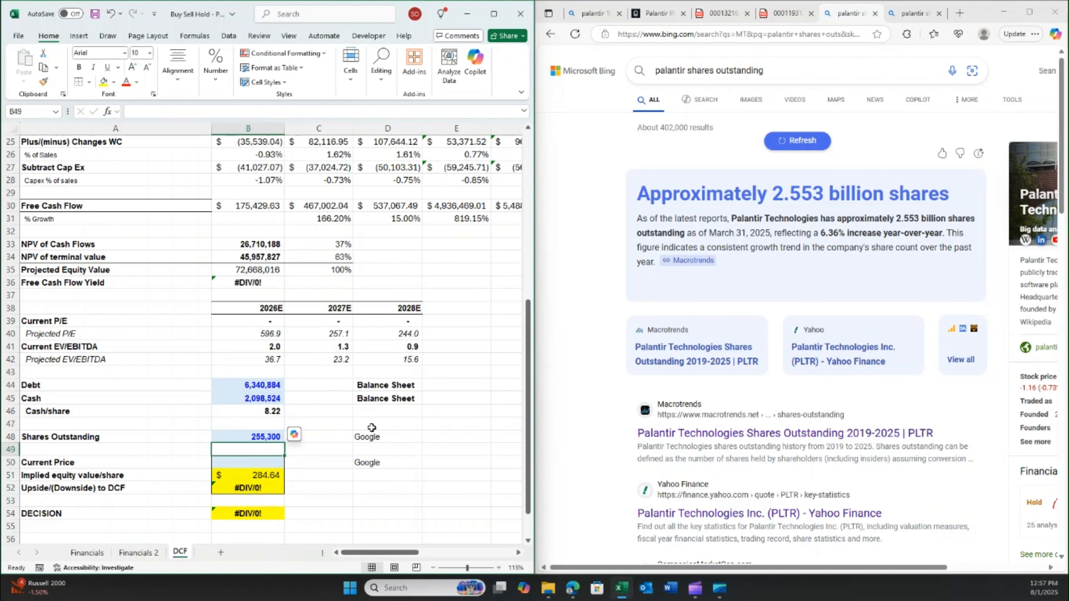
Enter Palantir's share price of 157.04 from the share price search page as the Current Price
click(577, 374)
key(ctrl+Tab)
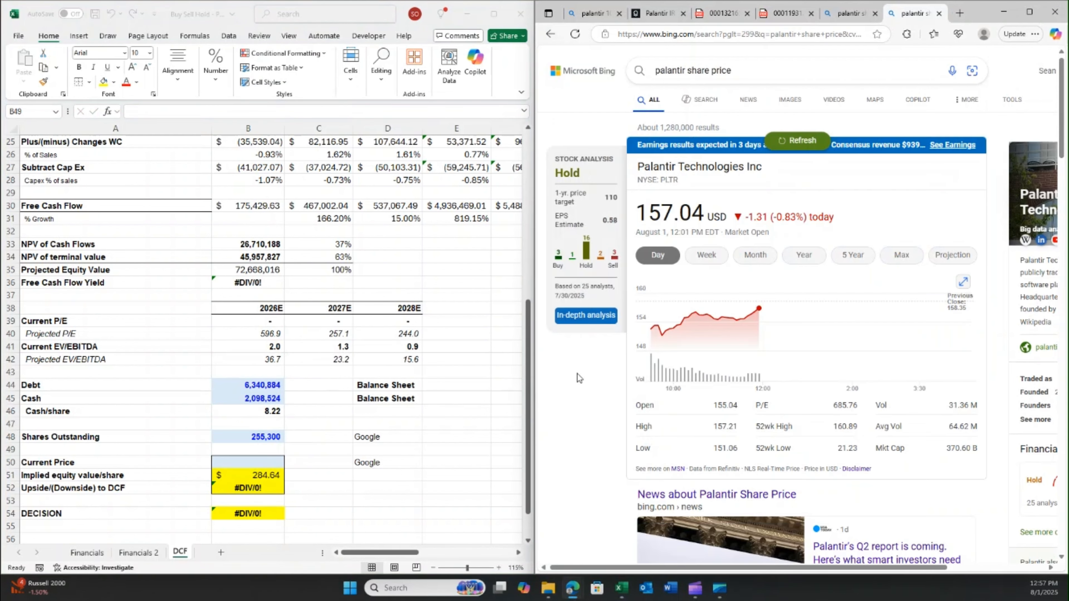
click(265, 462)
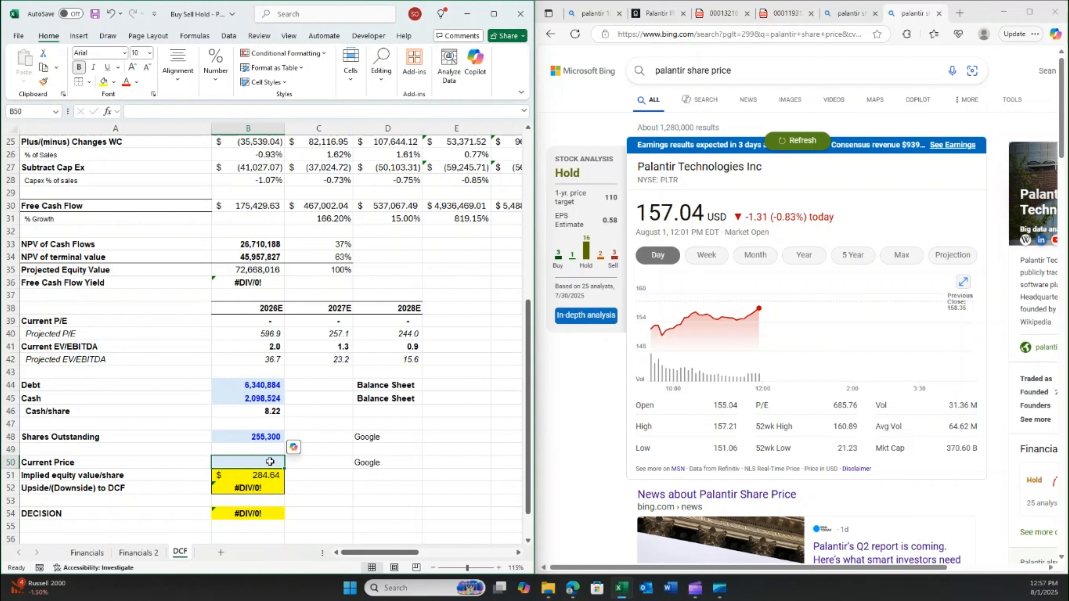
text(157.04)
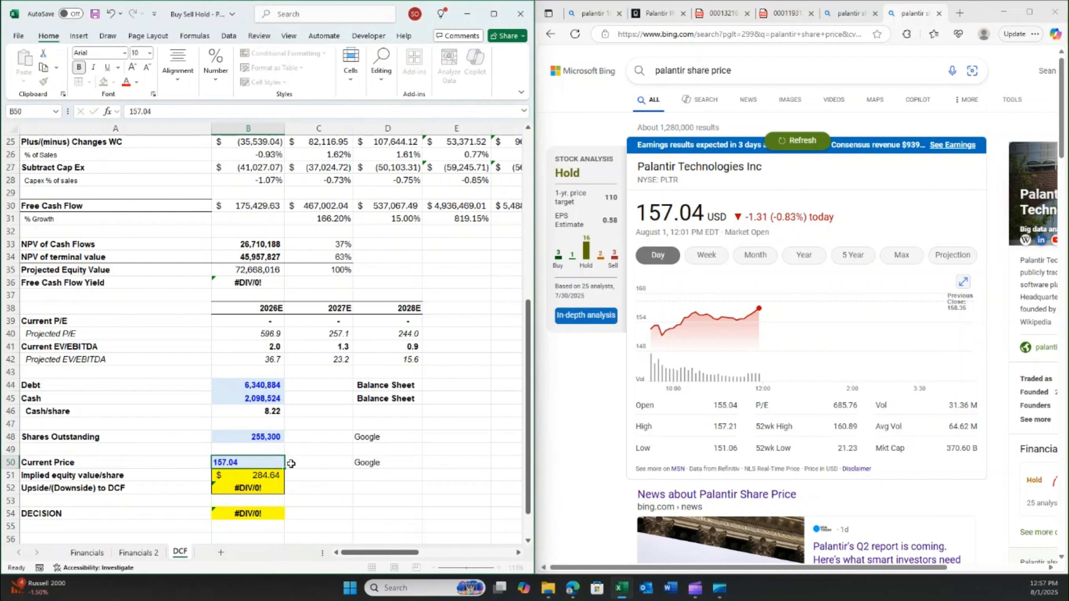
key(Return)
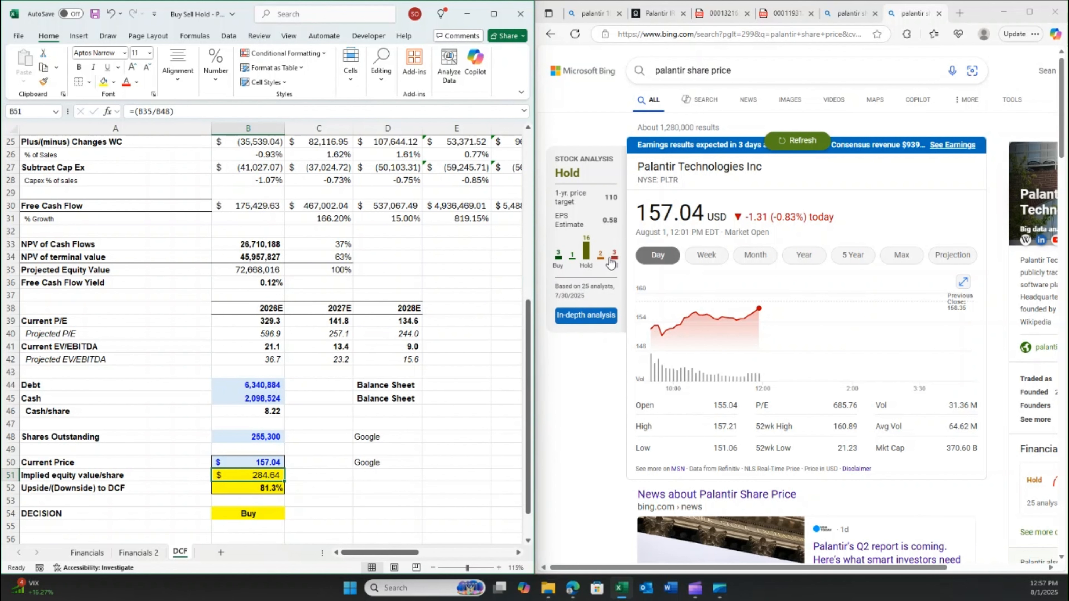
click(599, 430)
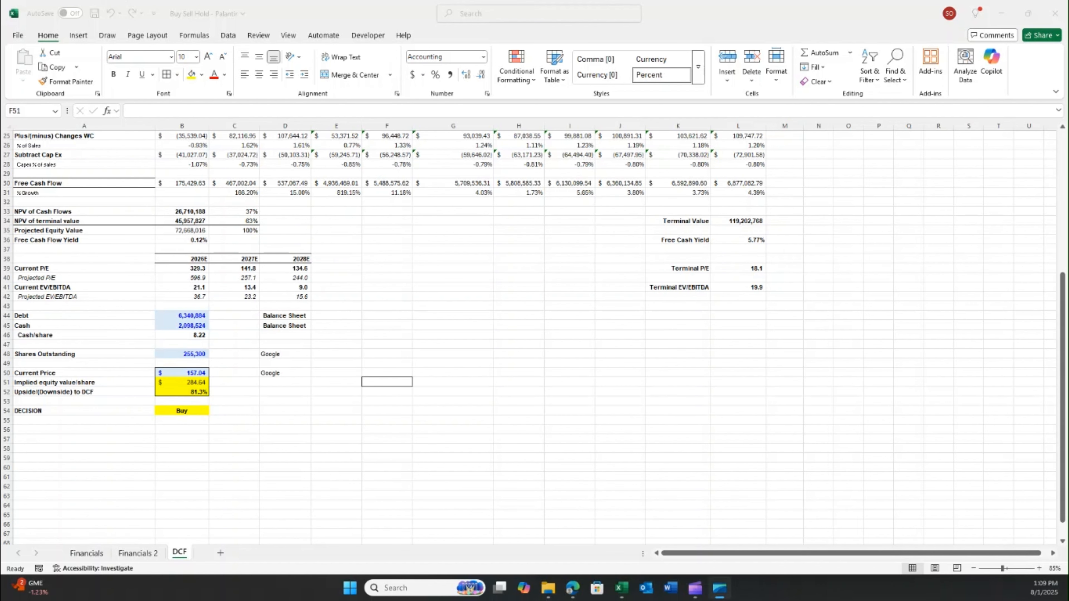
Check the terminal discount rate and terminal FCF growth assumptions, and link cell F51 to the implied equity value per share in B51
scroll(372, 366, up, 8)
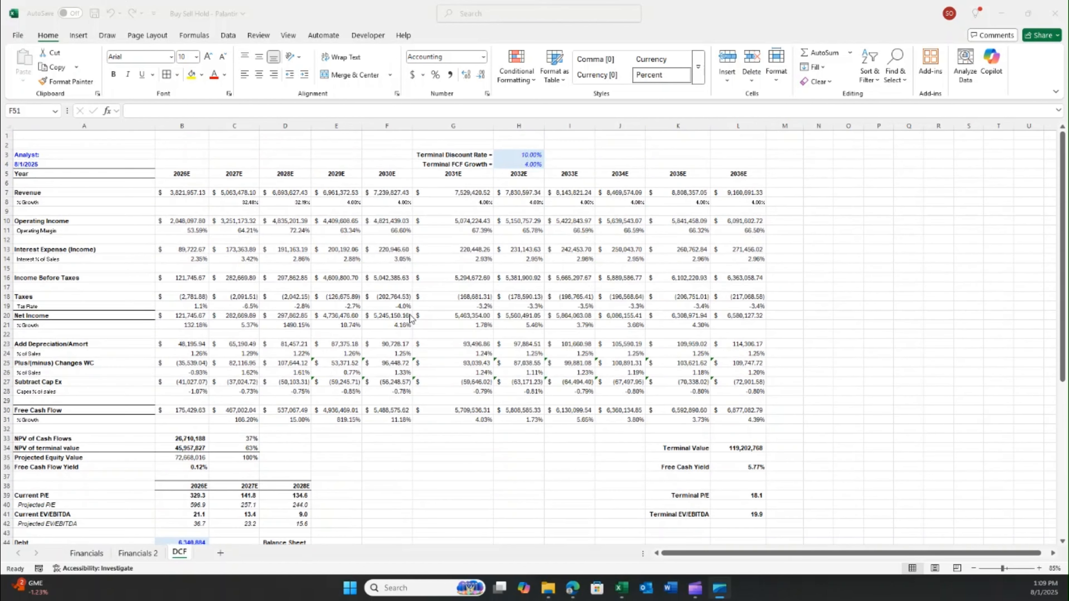
click(510, 156)
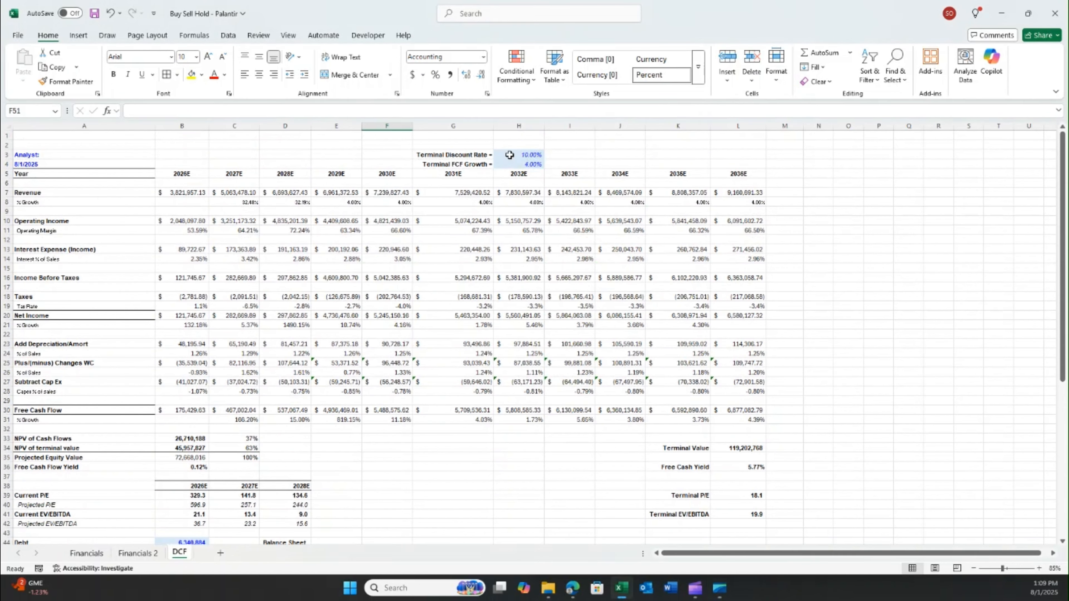
click(542, 155)
click(526, 164)
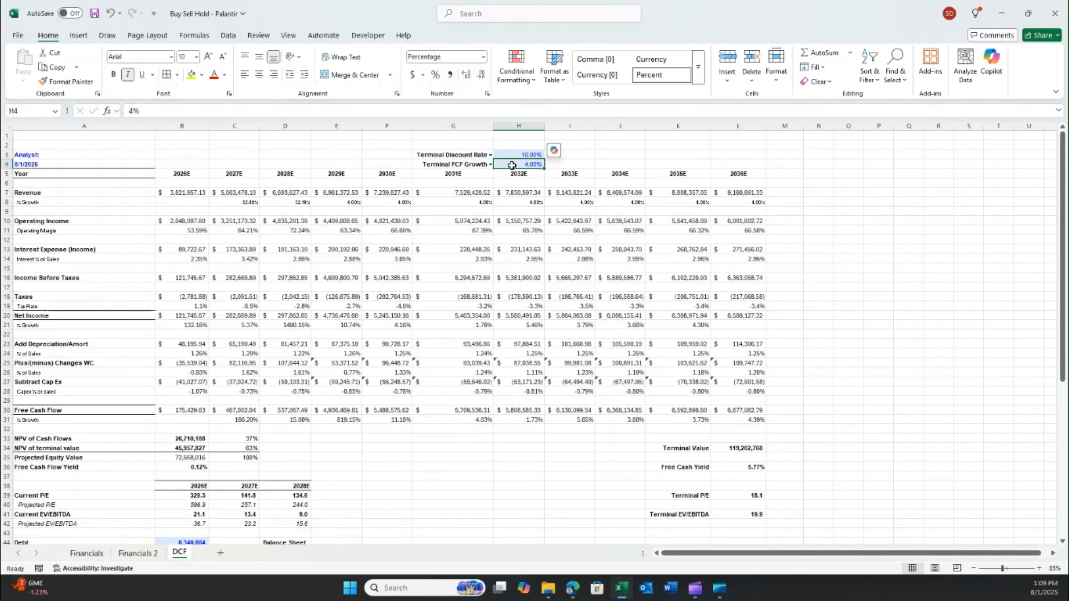
scroll(466, 269, down, 6)
scroll(465, 269, down, 4)
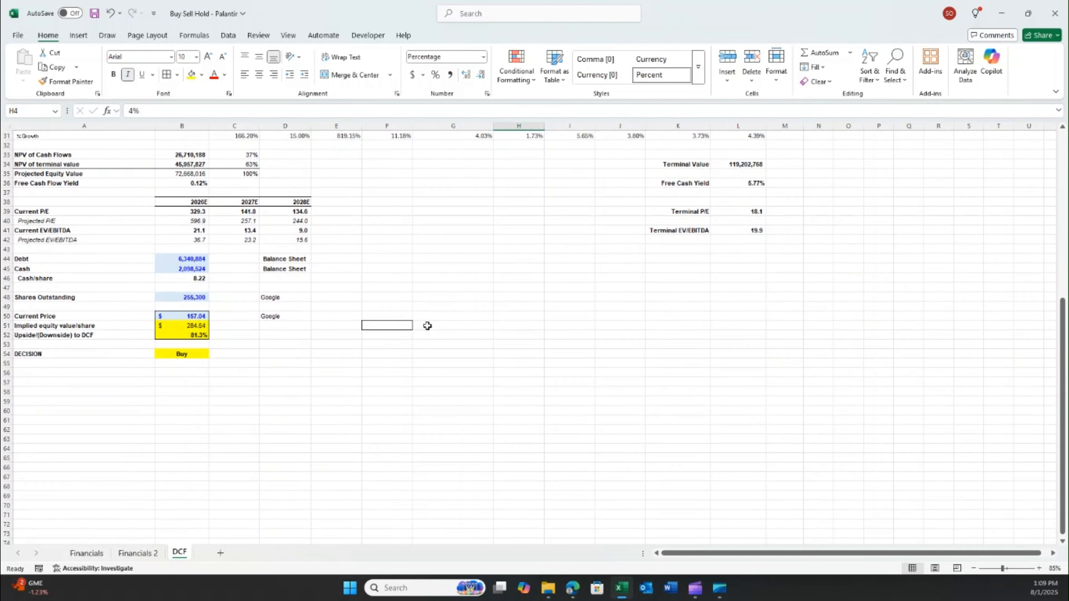
click(387, 324)
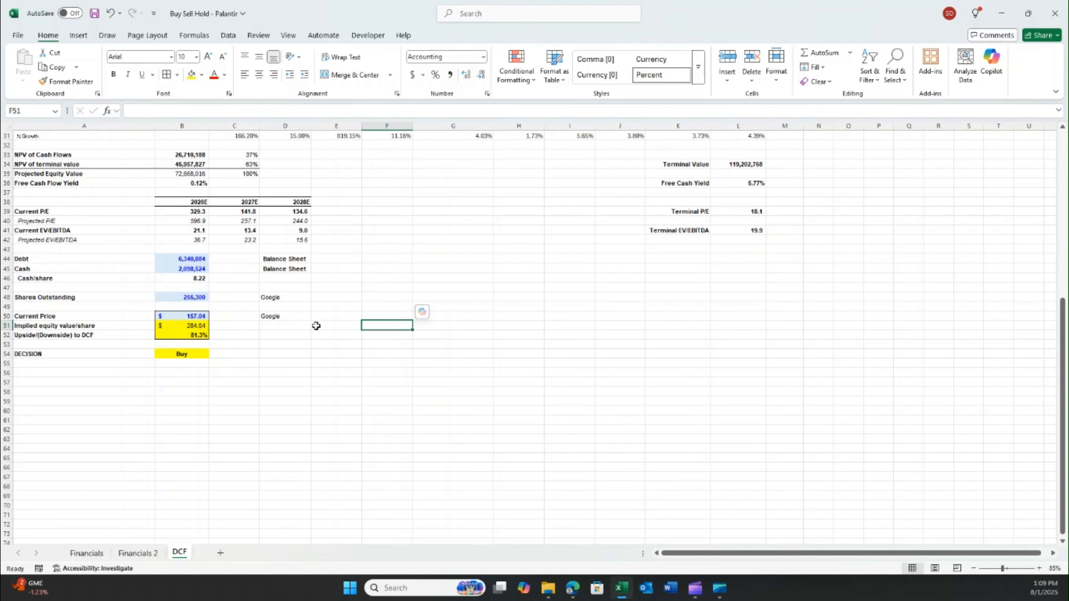
text(=)
click(181, 326)
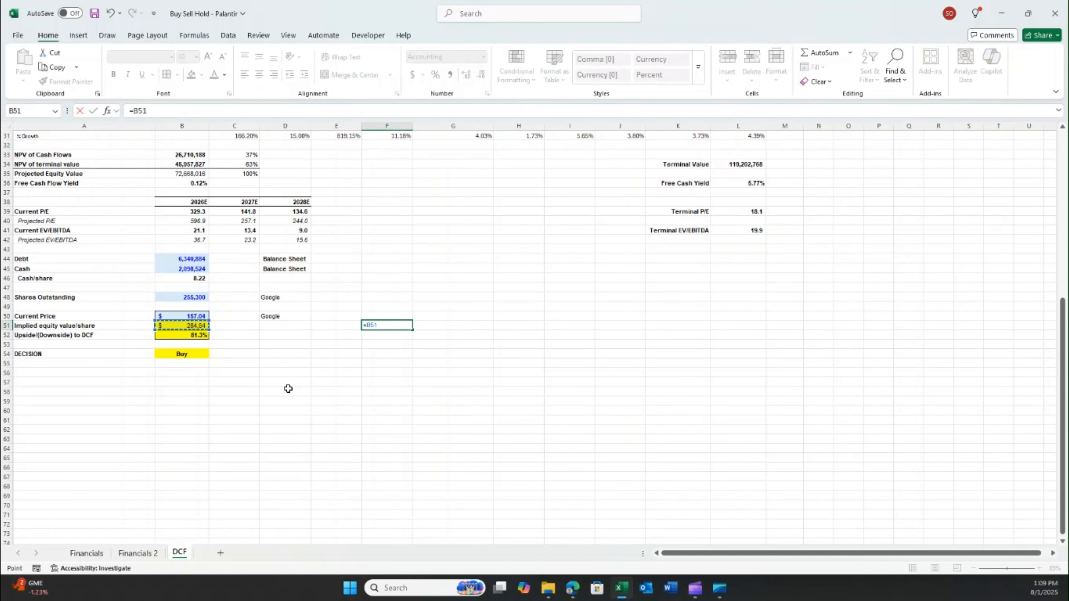
key(Return)
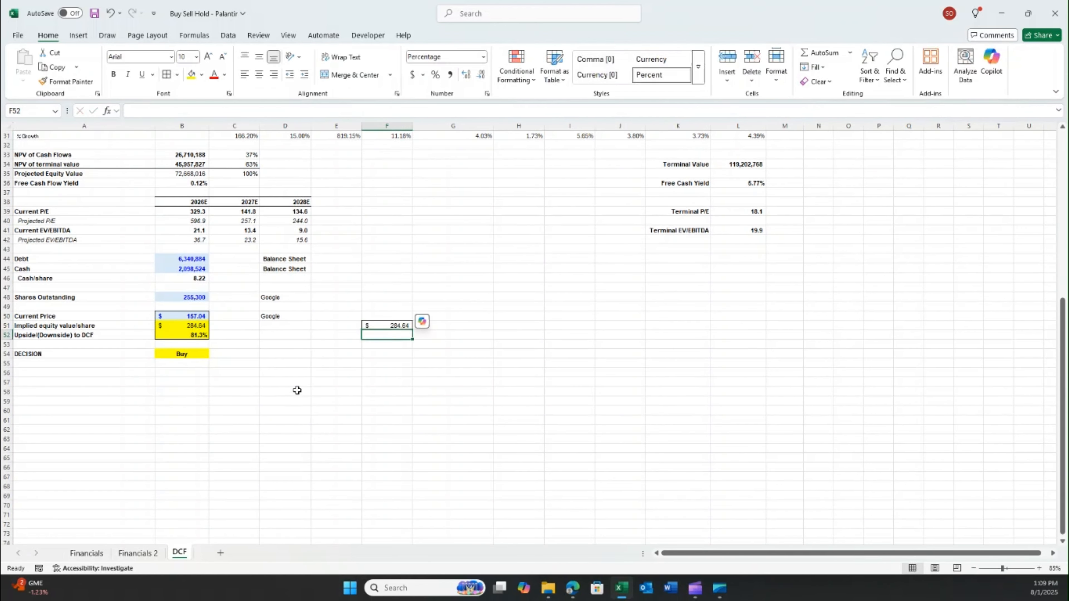
Build a row of discount rates from 6.0% to 11.5% in 0.5% increments across G51:R51
click(441, 328)
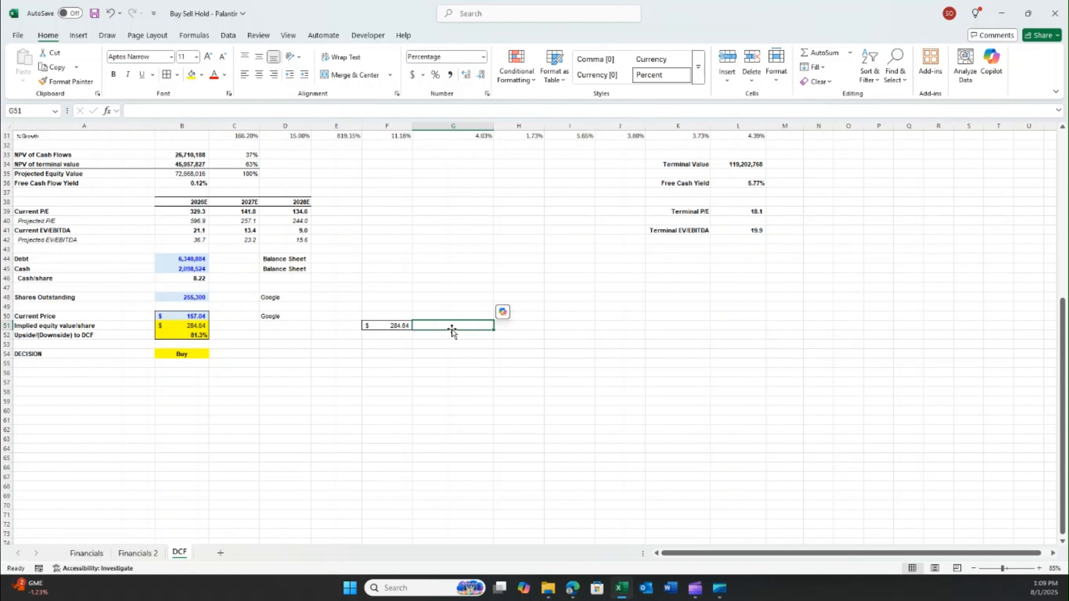
scroll(452, 338, up, 10)
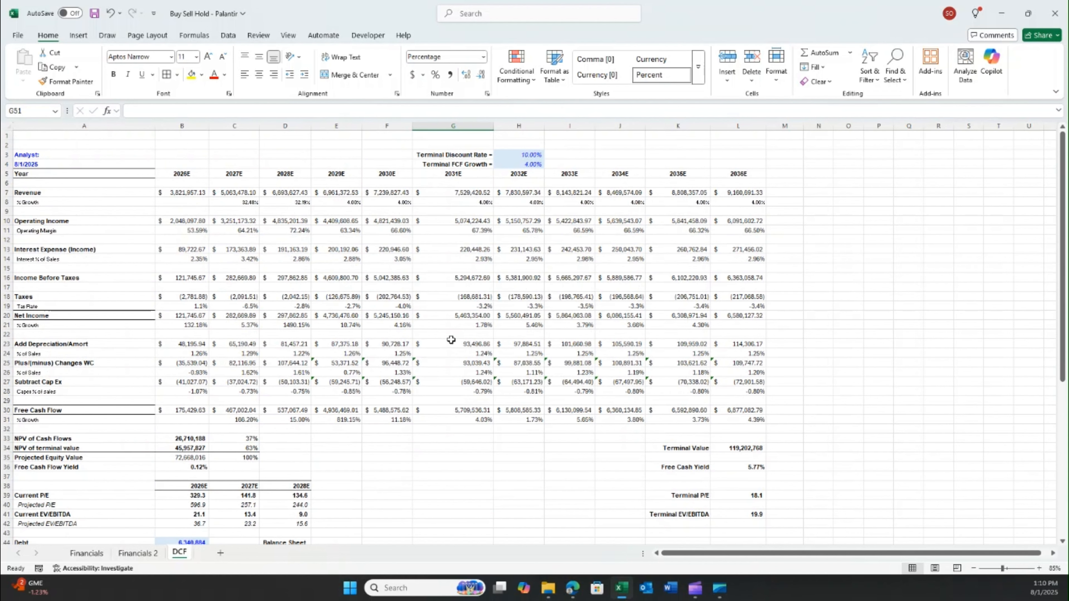
scroll(452, 333, down, 12)
scroll(453, 329, up, 1)
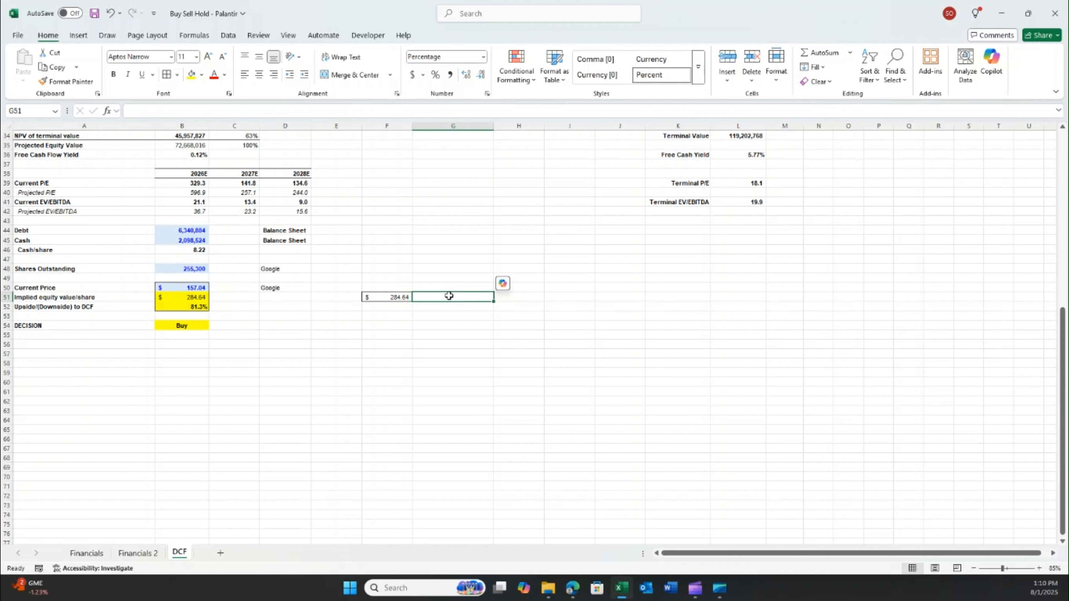
text(6)
key(Tab)
text(6.5)
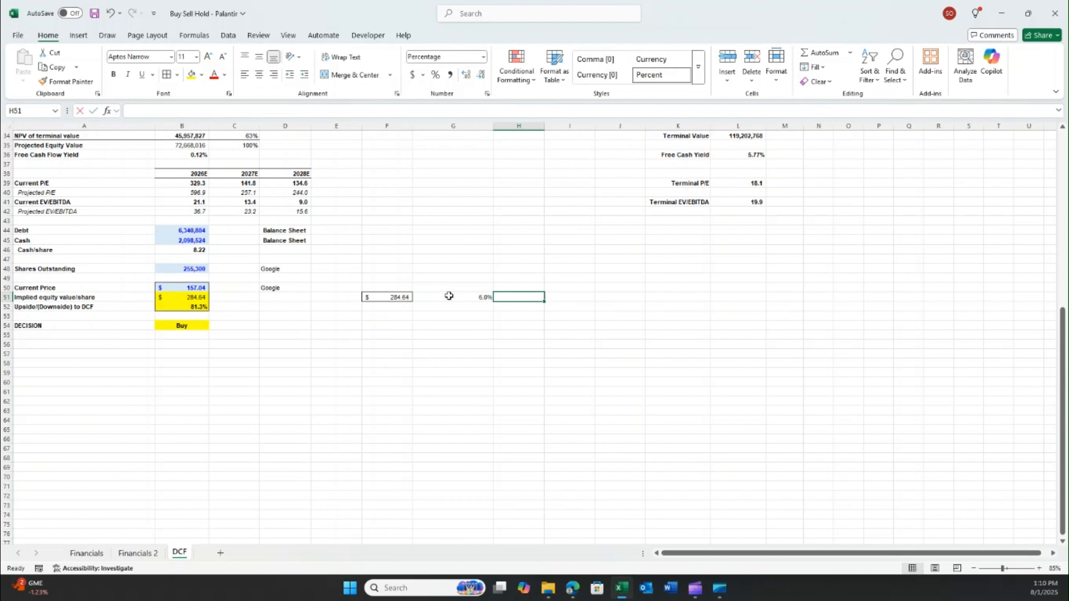
key(Tab)
text(7)
key(Tab)
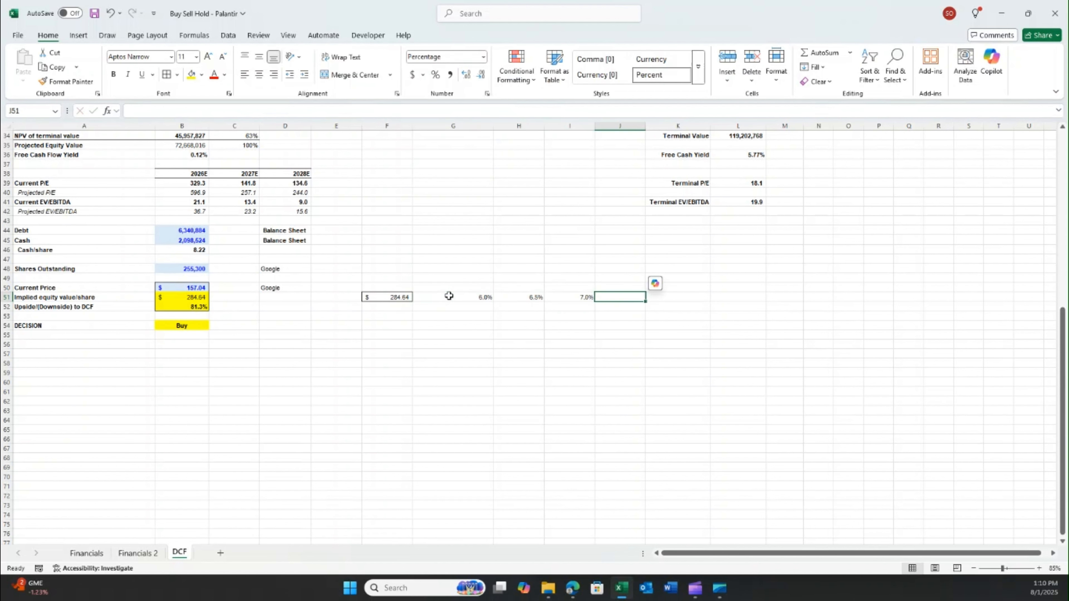
drag(448, 296, 963, 309)
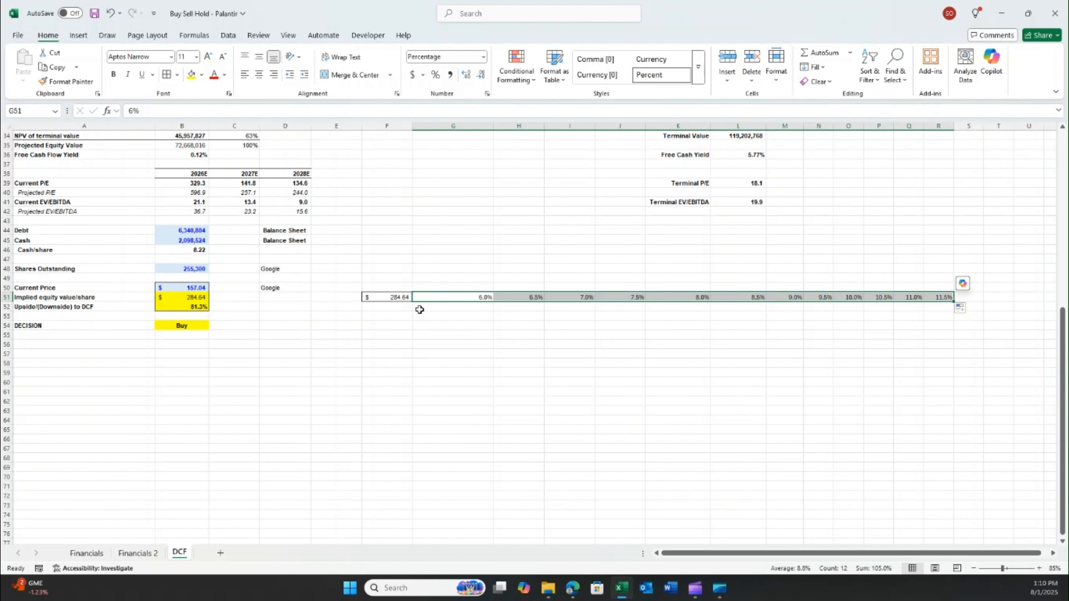
Enter terminal growth rates of 0.0%, 0.3% and 0.6% in F52:F54 below the linked equity value
click(407, 307)
scroll(518, 325, up, 11)
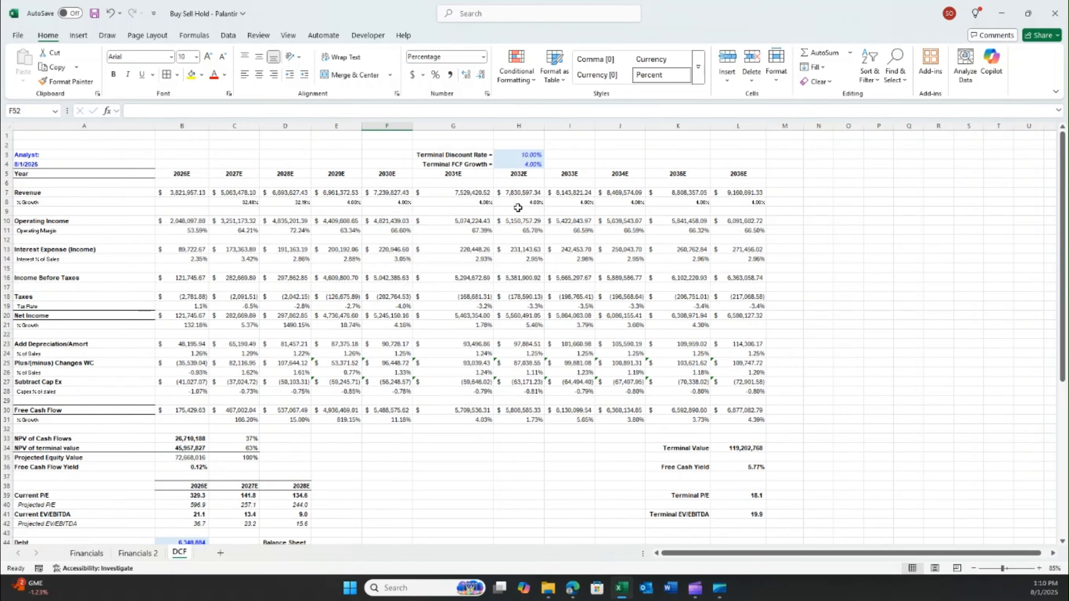
scroll(517, 208, down, 13)
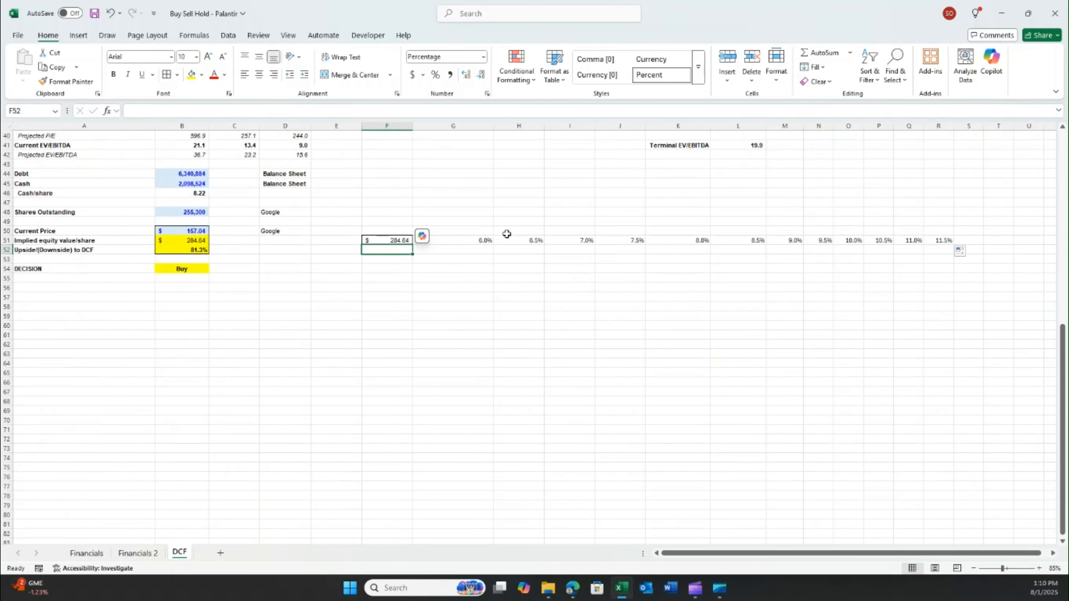
text(0)
key(Return)
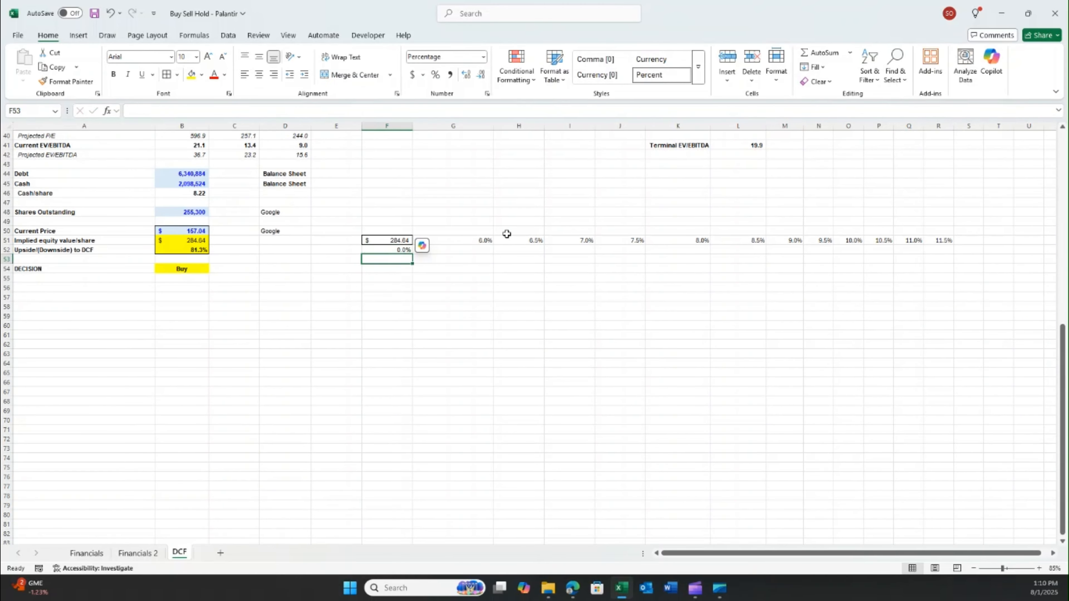
text(.003)
key(Return)
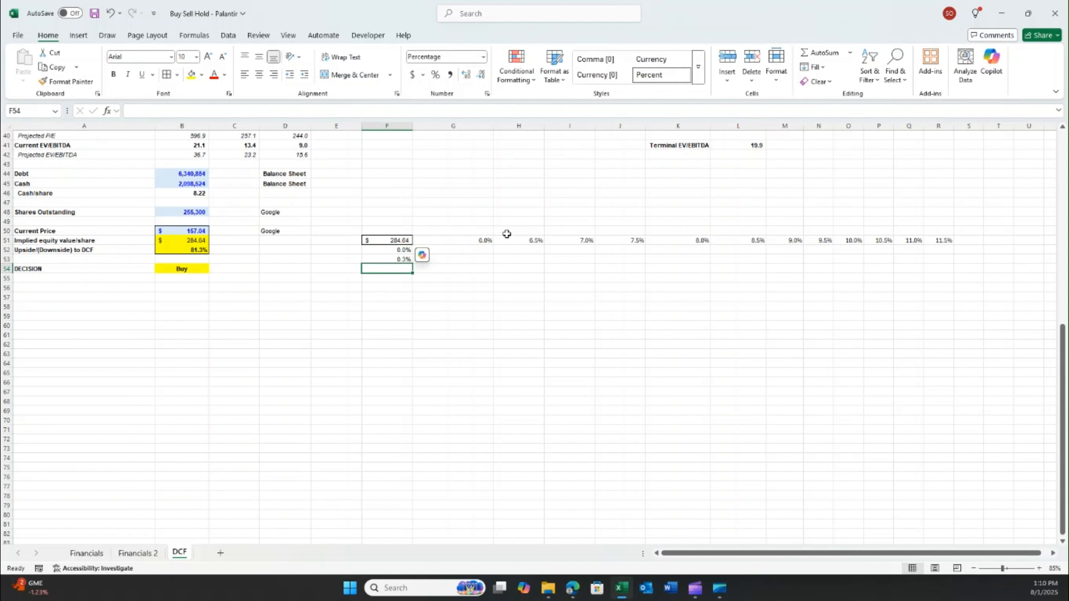
text(.006)
key(Tab)
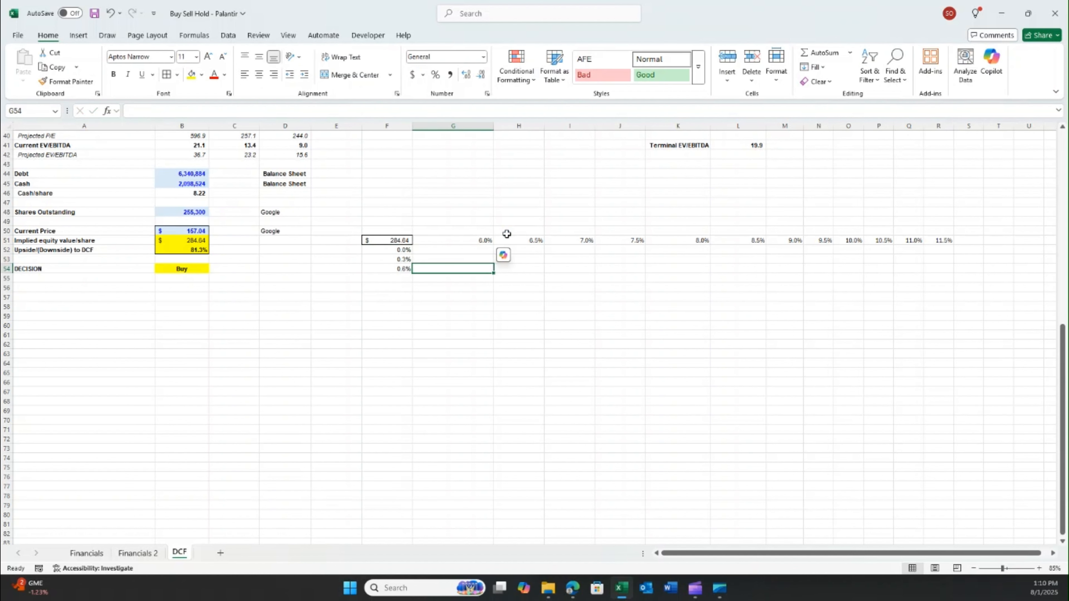
Extend the growth rate series in 0.3% increments down column F to 6.0% in F72
key(Left)
key(shift+Up)
key(shift+Up)
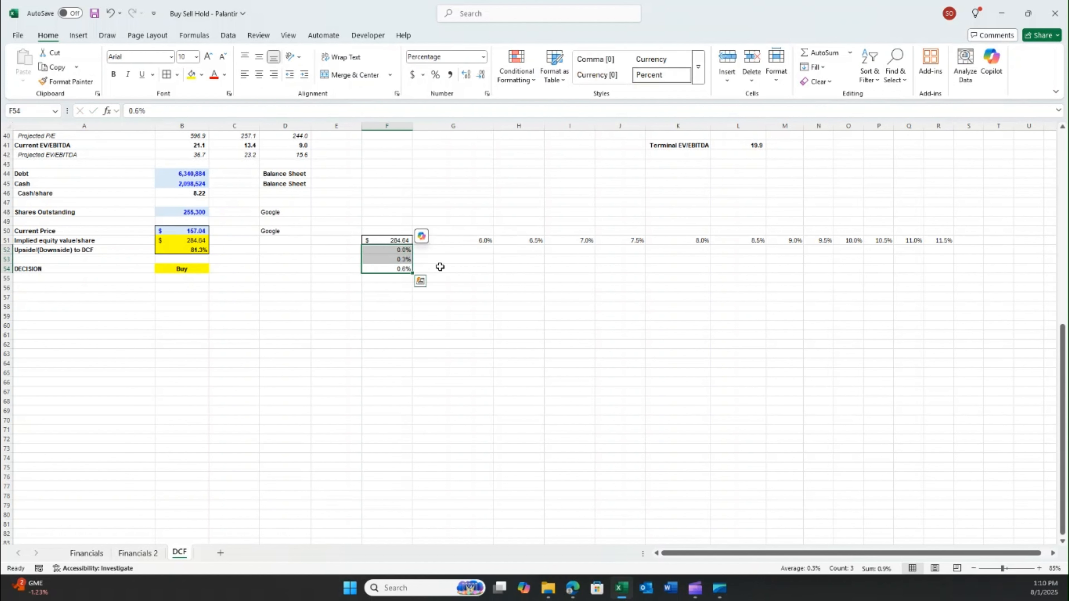
drag(413, 275, 414, 442)
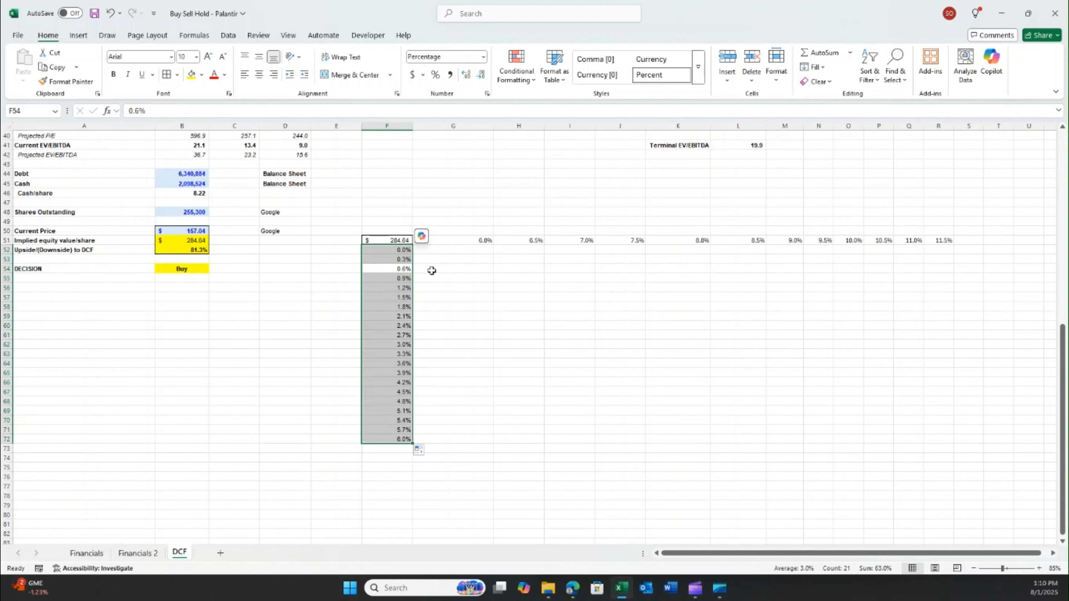
Create a two-variable data table over F51:R72 with H3 as the row input cell and H4 as the column input cell
drag(401, 240, 930, 440)
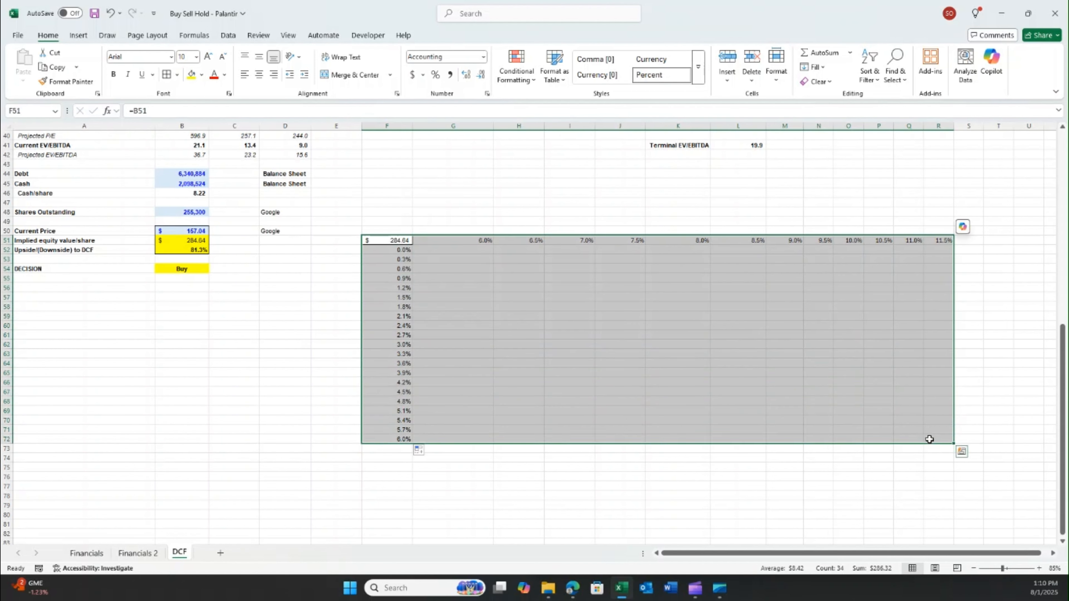
click(228, 35)
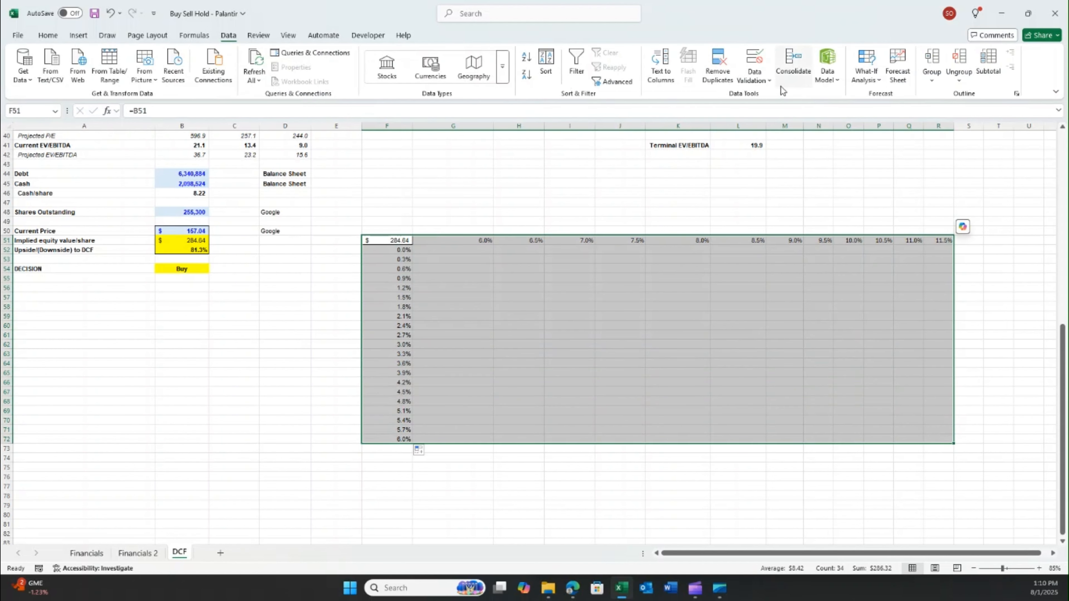
click(866, 68)
click(889, 128)
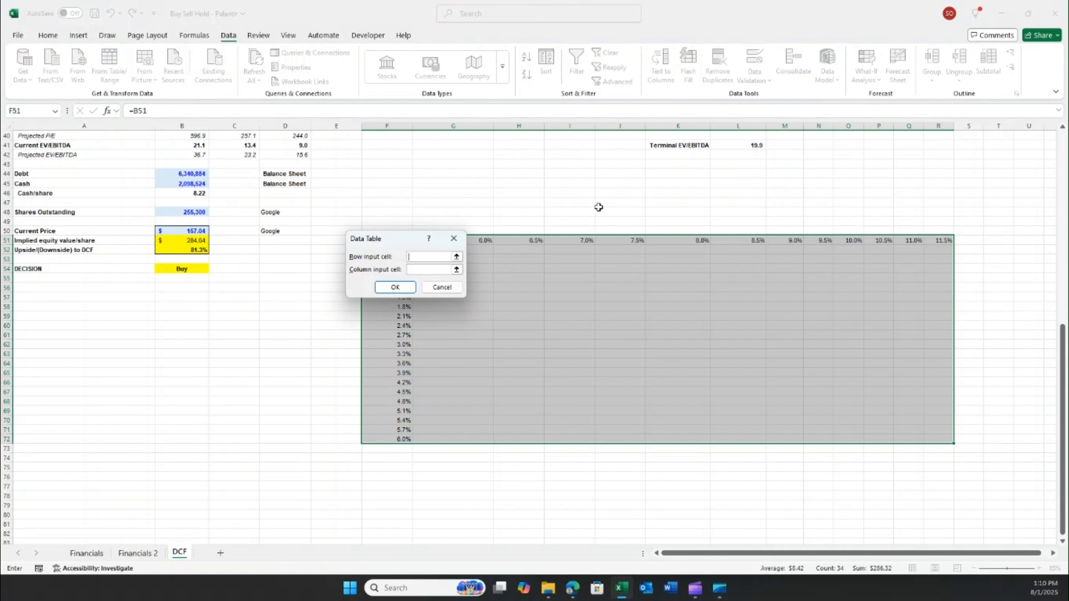
scroll(541, 243, up, 11)
scroll(541, 243, up, 2)
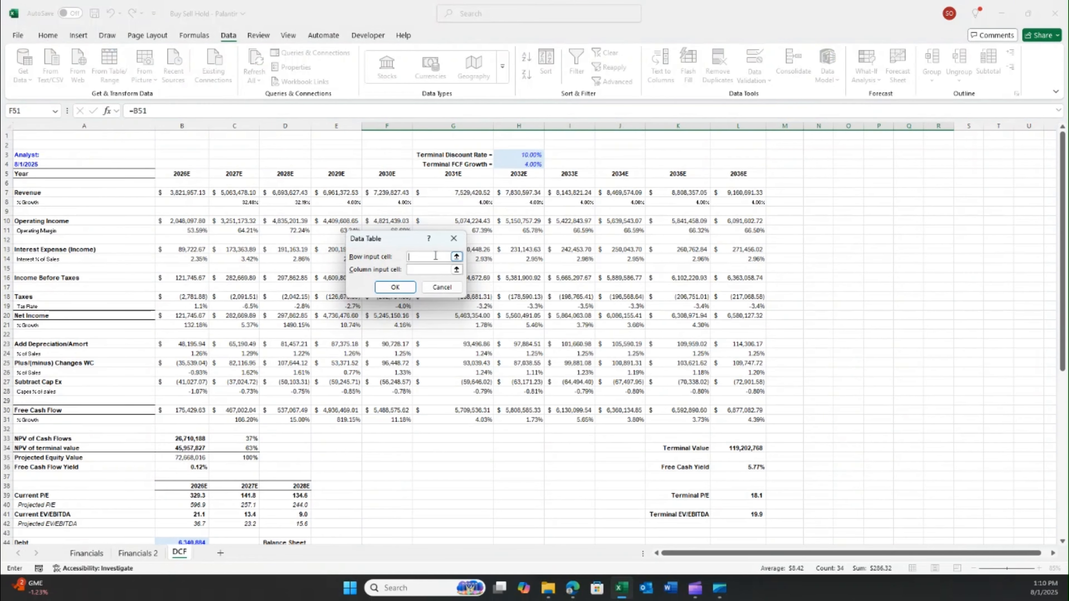
click(522, 155)
click(446, 269)
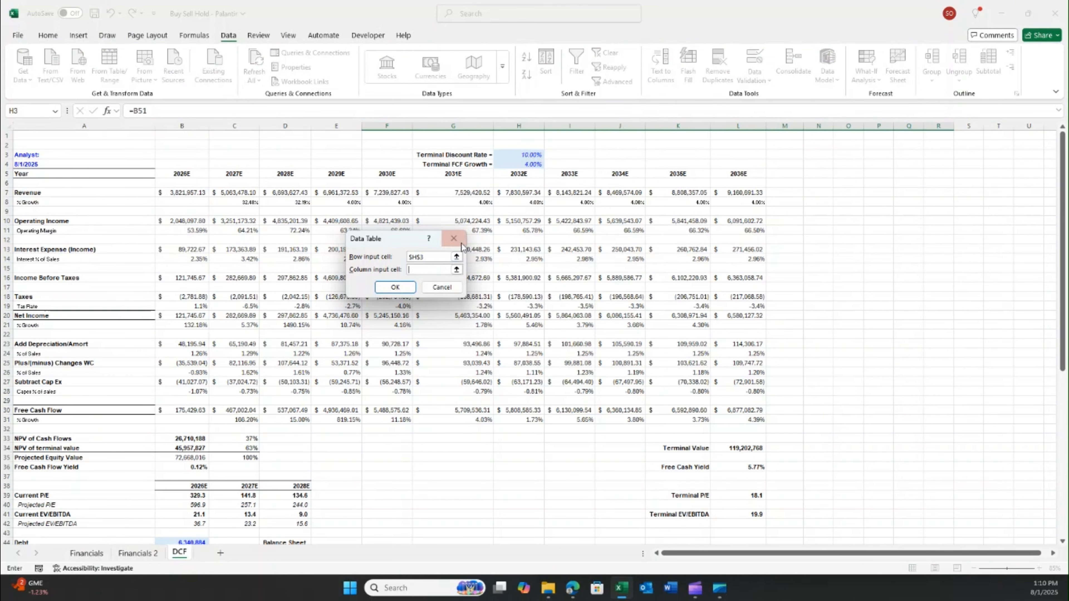
click(518, 165)
scroll(517, 182, down, 10)
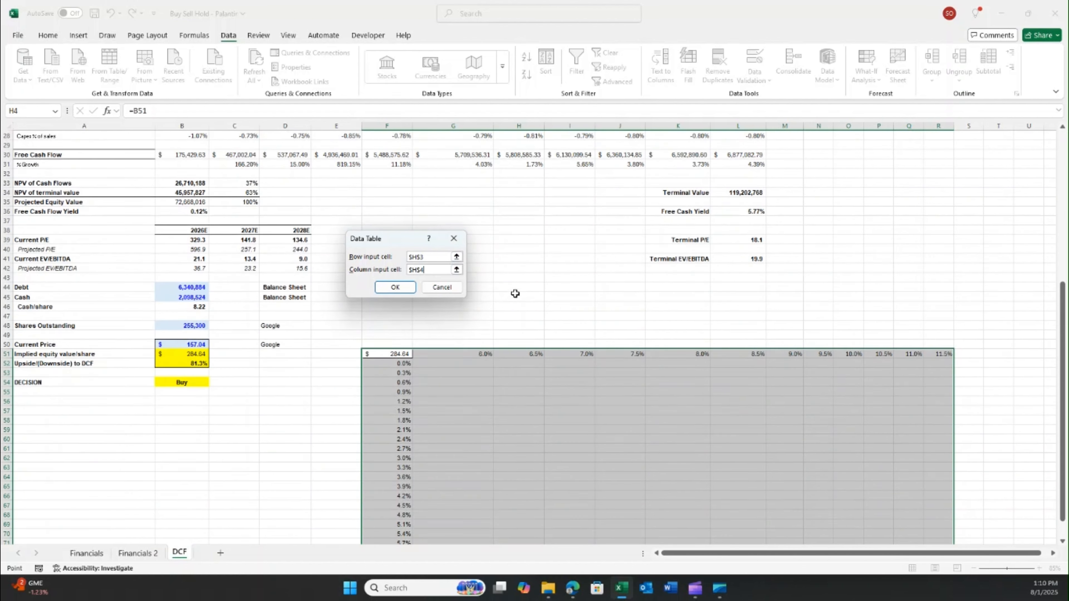
click(394, 287)
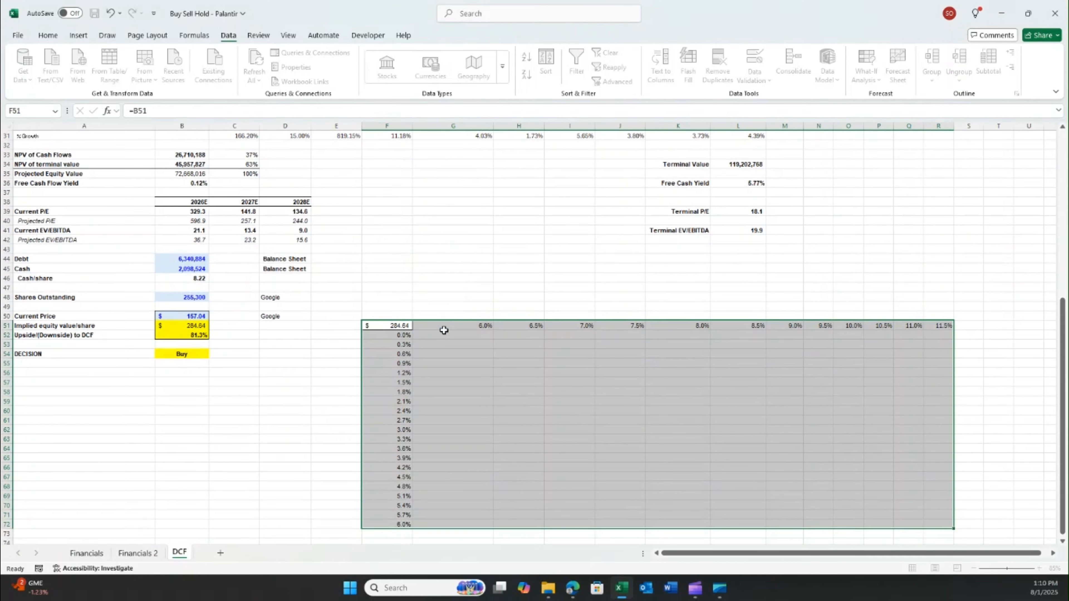
Format the data table results in G52:R72 as dollar amounts in accounting format
drag(453, 335, 941, 524)
click(47, 36)
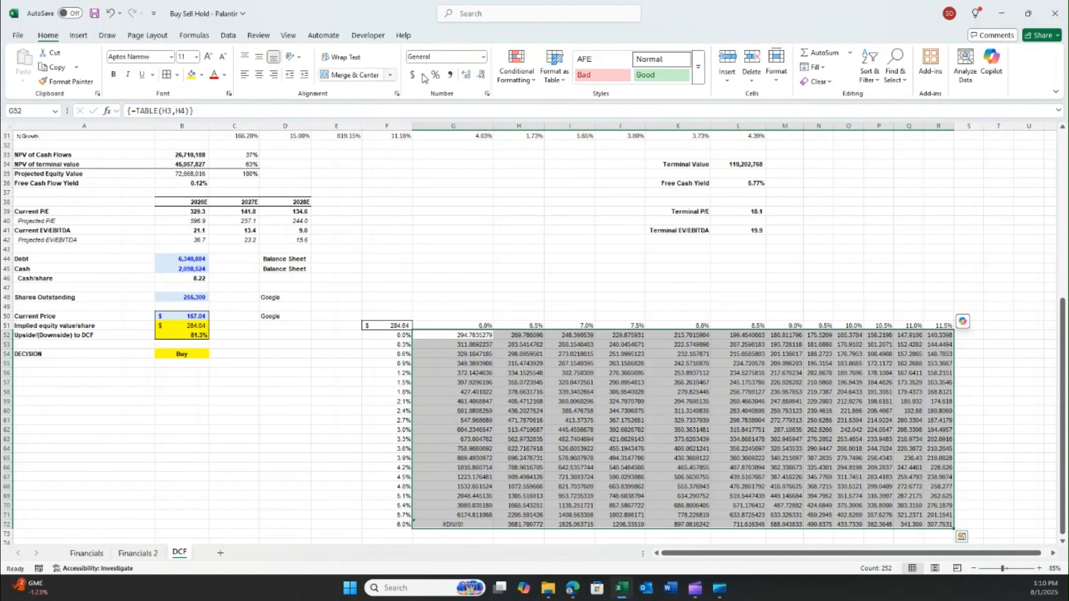
click(408, 79)
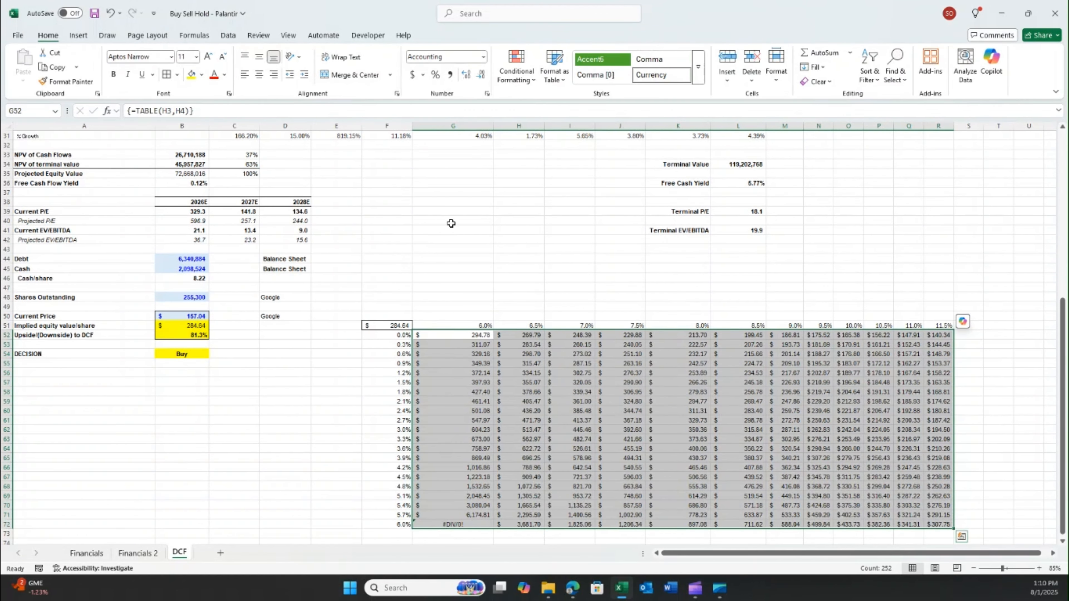
Add a conditional formatting rule that fills table results greater than the current price in B50 with green
click(516, 71)
mouse_move(551, 105)
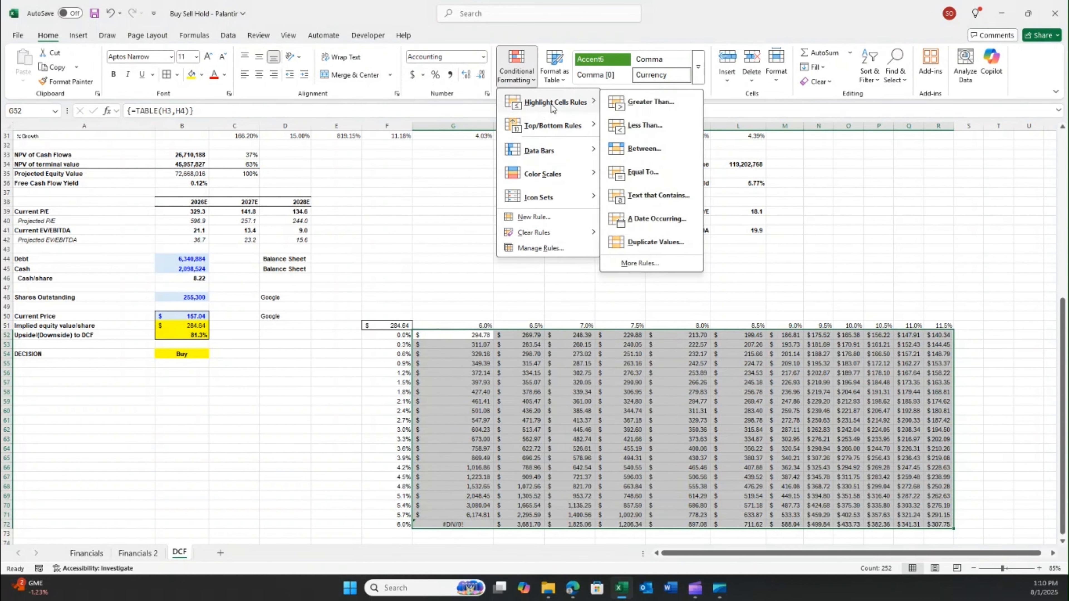
click(638, 105)
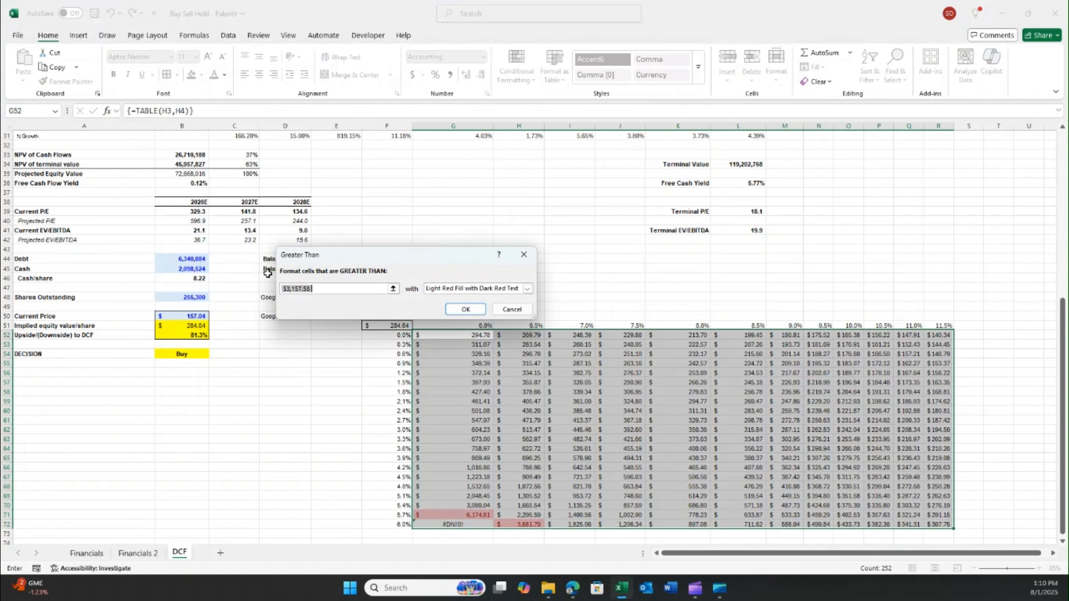
click(206, 316)
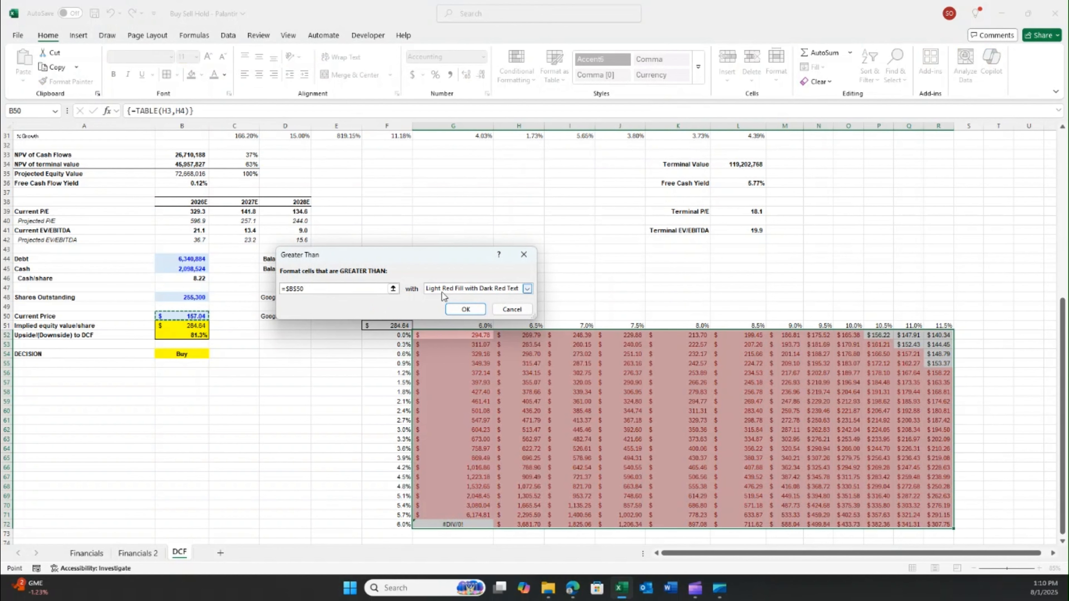
click(441, 291)
click(499, 314)
click(464, 309)
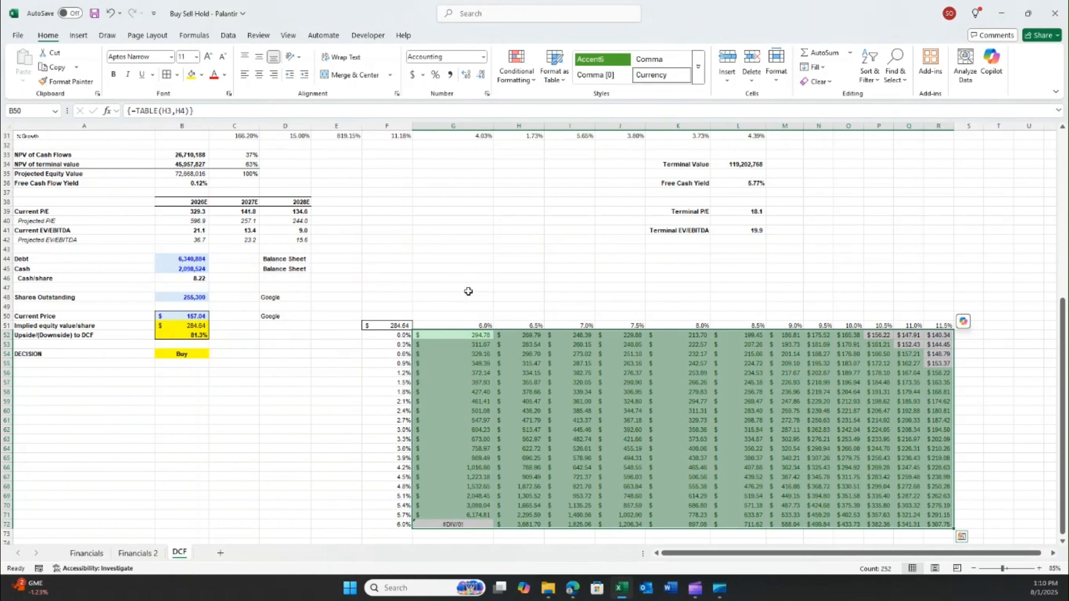
Add a conditional formatting rule giving table results less than the current price in B50 a light red fill with dark red text
click(516, 66)
mouse_move(547, 100)
click(673, 125)
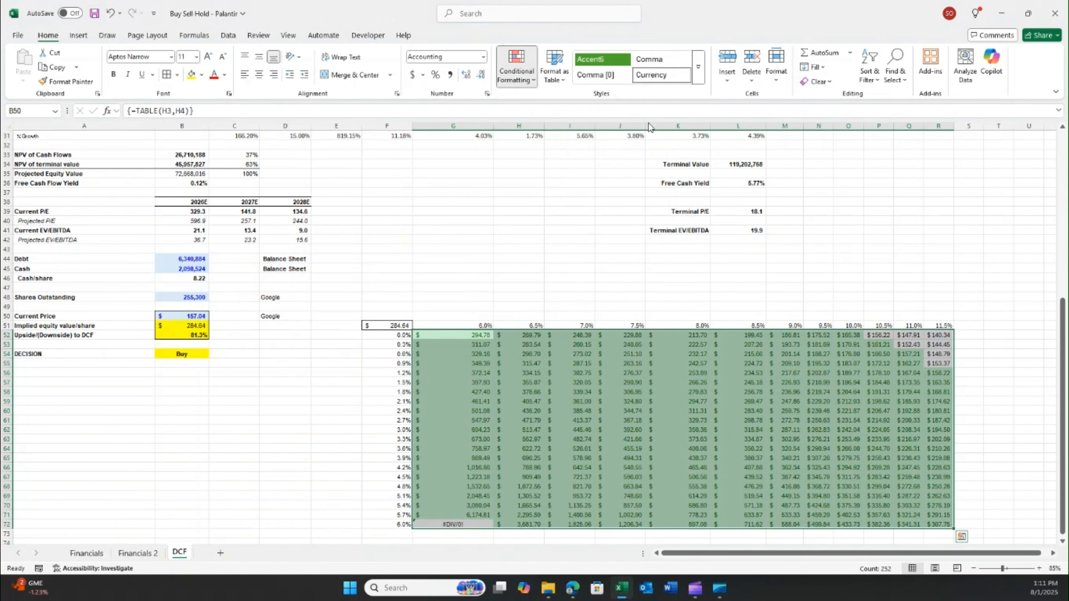
click(207, 316)
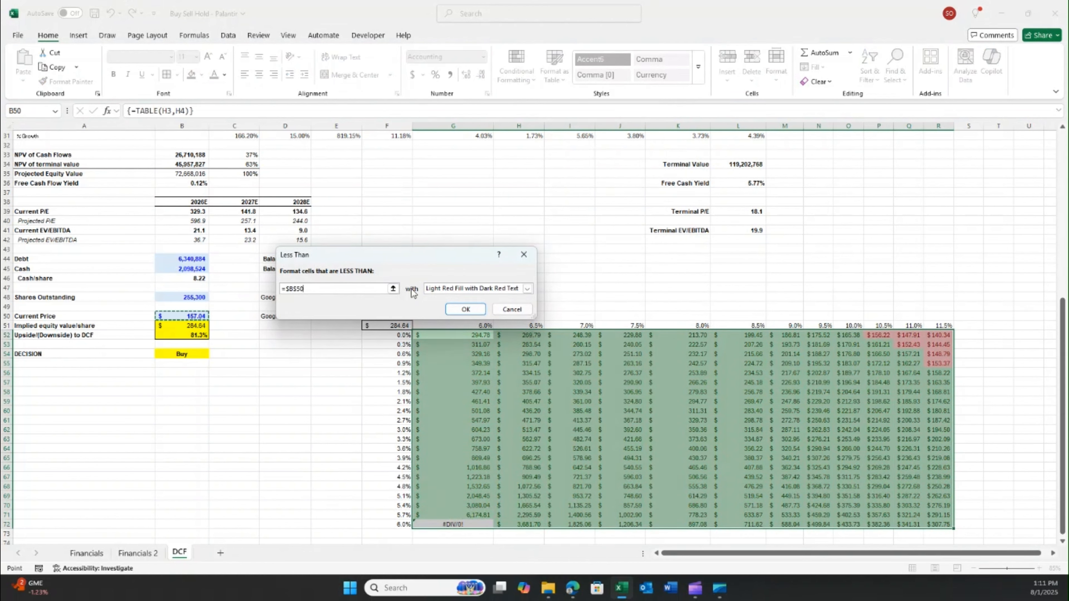
click(466, 290)
click(503, 299)
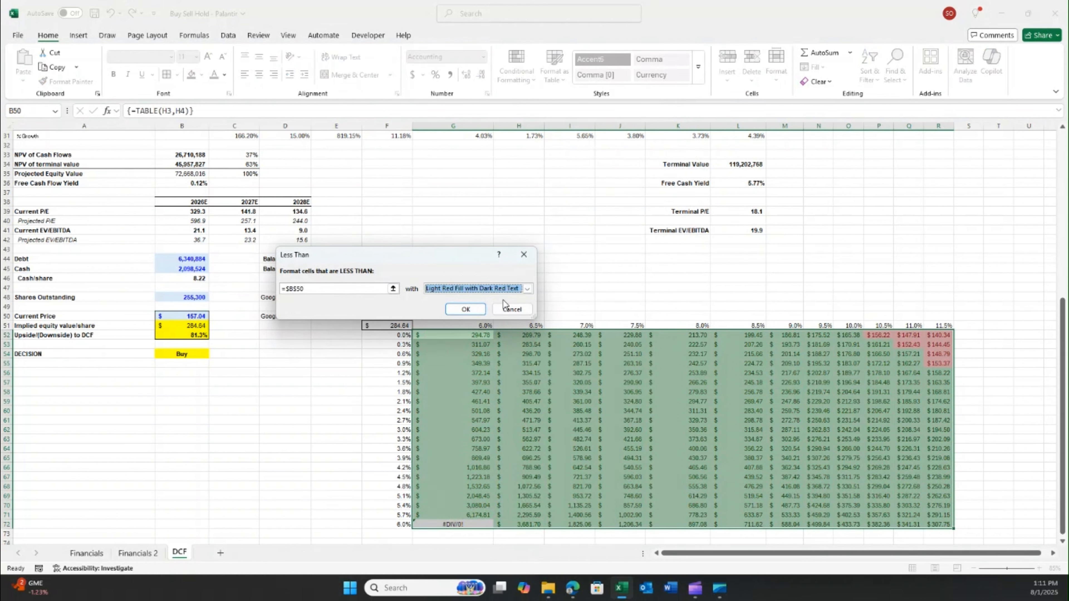
click(466, 310)
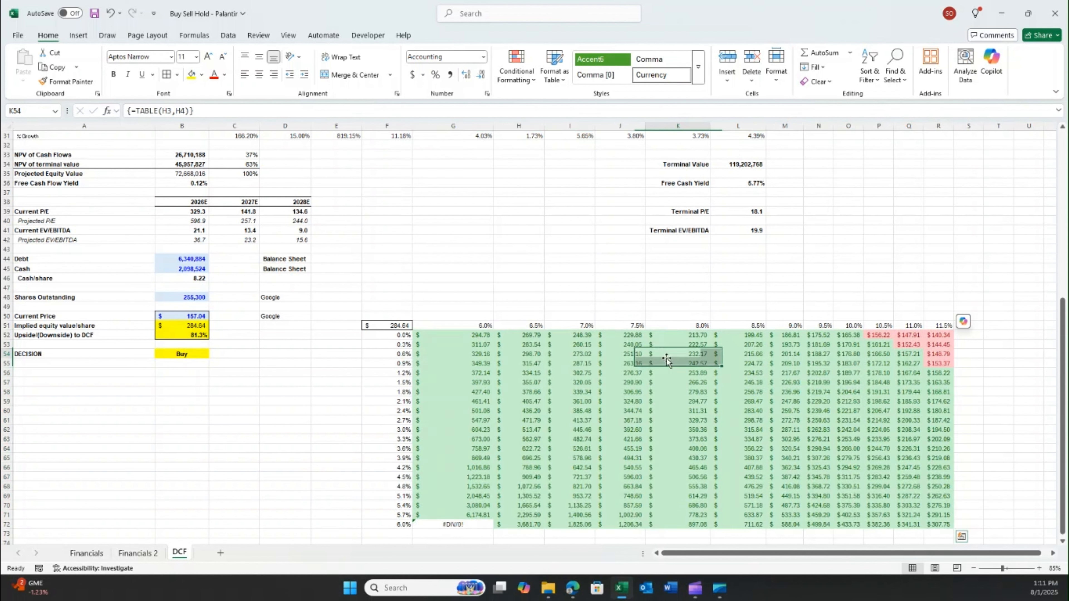
click(663, 355)
Label the sensitivity table's axes with Discount in K49 above the rates and Growth in E60 beside the growth rates
scroll(709, 369, down, 1)
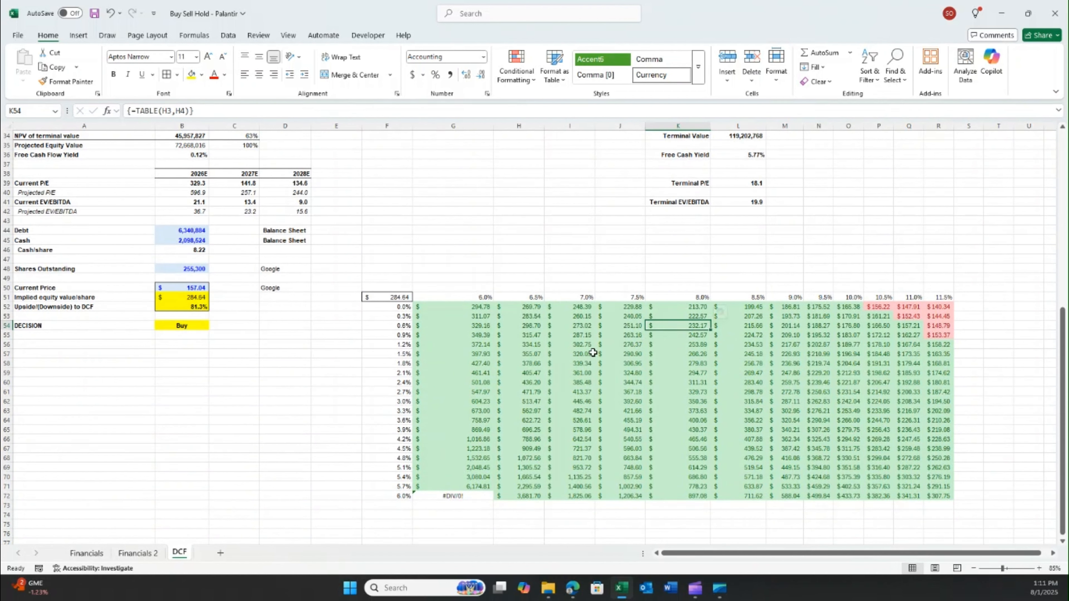
click(870, 308)
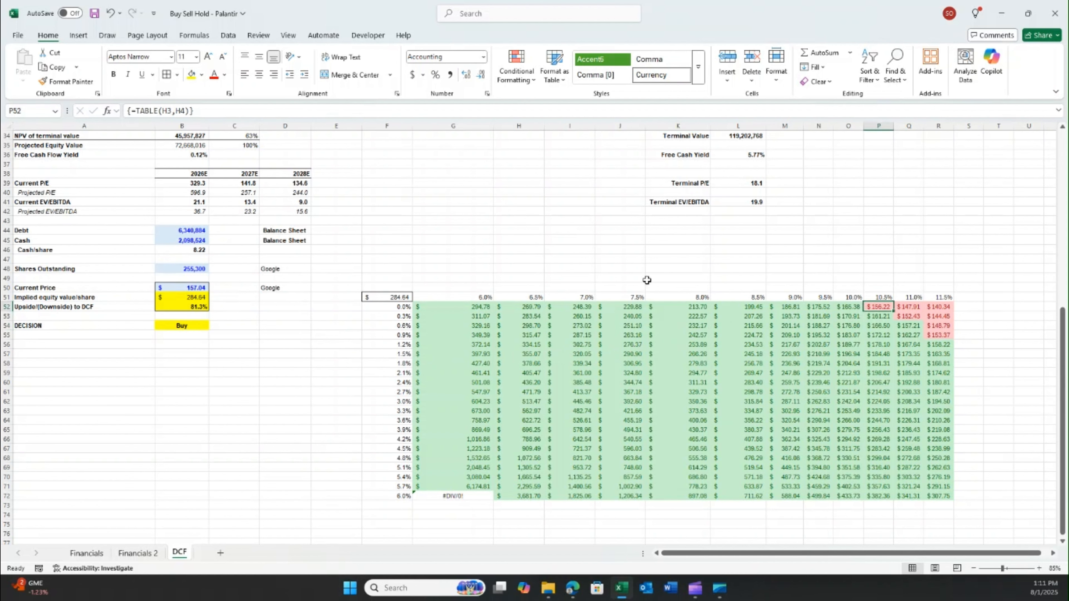
click(660, 279)
text(Discount)
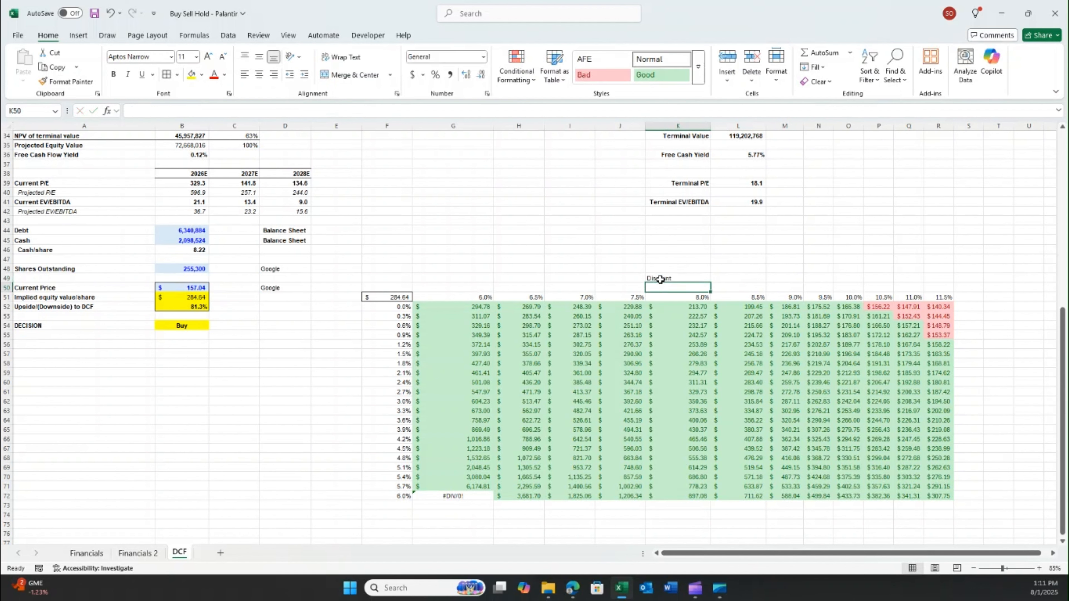
key(Return)
click(336, 383)
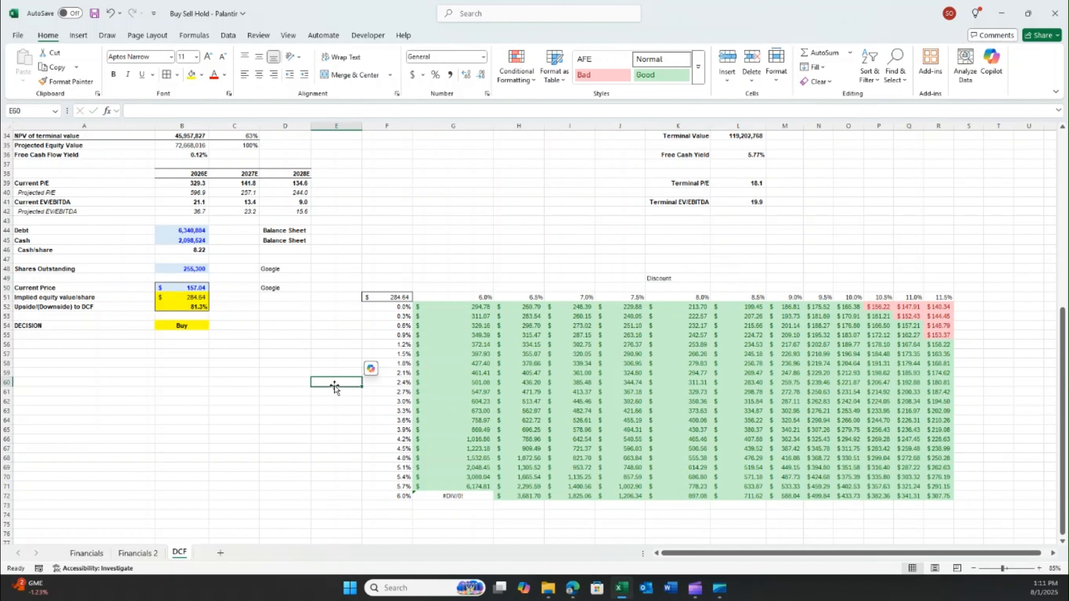
text(Growth)
key(Return)
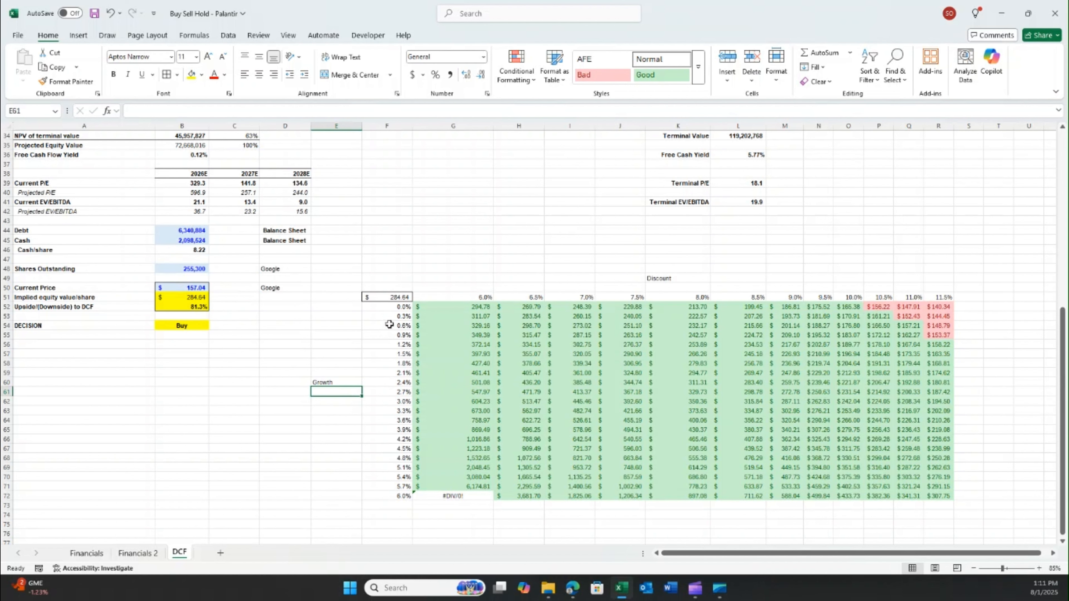
Examine the lowest growth rates in F52:F55 against the table results below the current price
drag(390, 334, 383, 310)
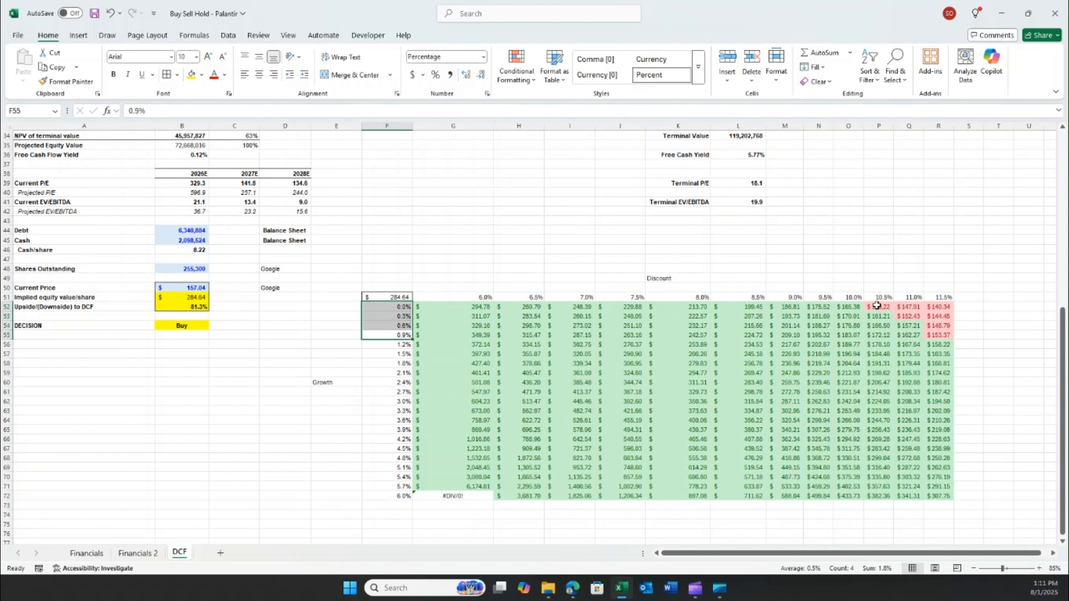